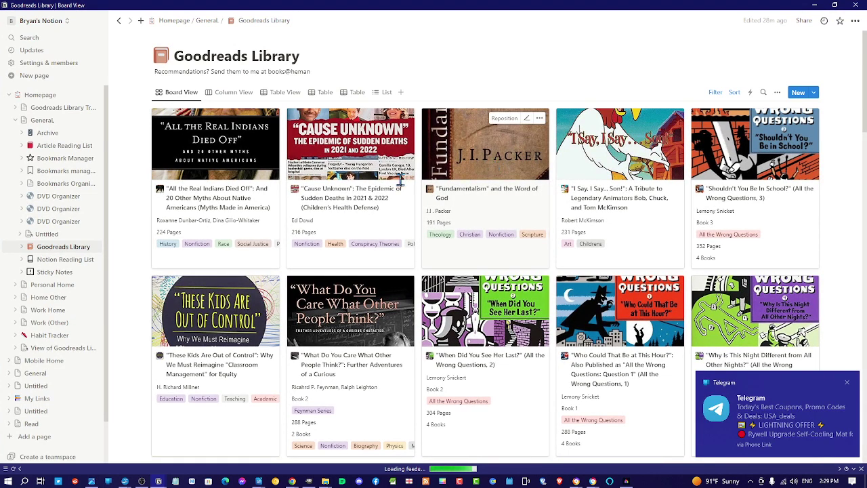
# Browse the book cards in the Goodreads Library's Board View and return to the beginning of the page
pyautogui.scroll(-6, 285, 205)
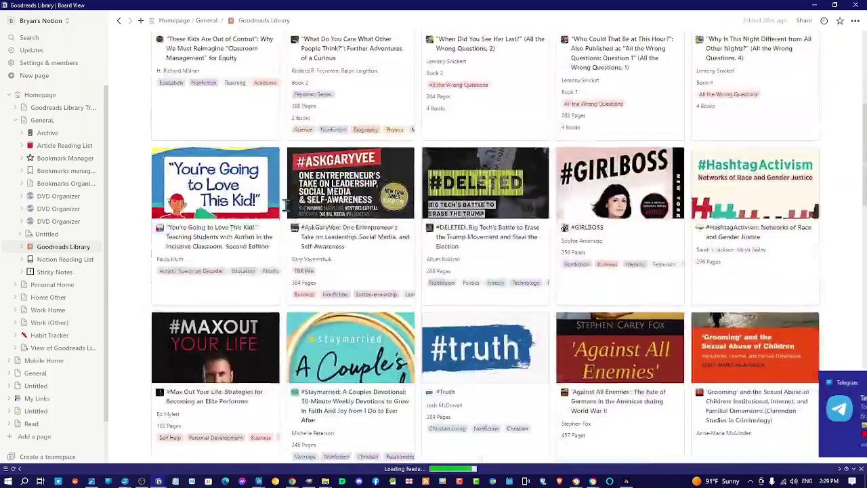
pyautogui.scroll(-12, 764, 134)
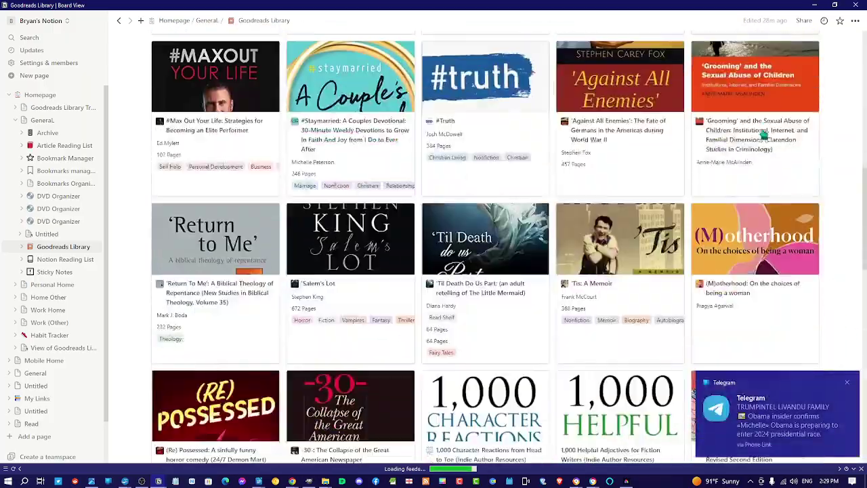
pyautogui.scroll(-5, 764, 133)
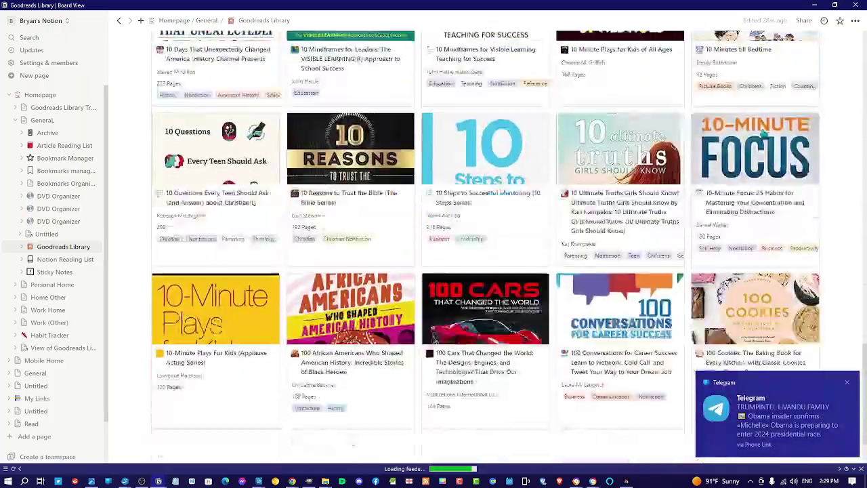
pyautogui.scroll(5, 764, 133)
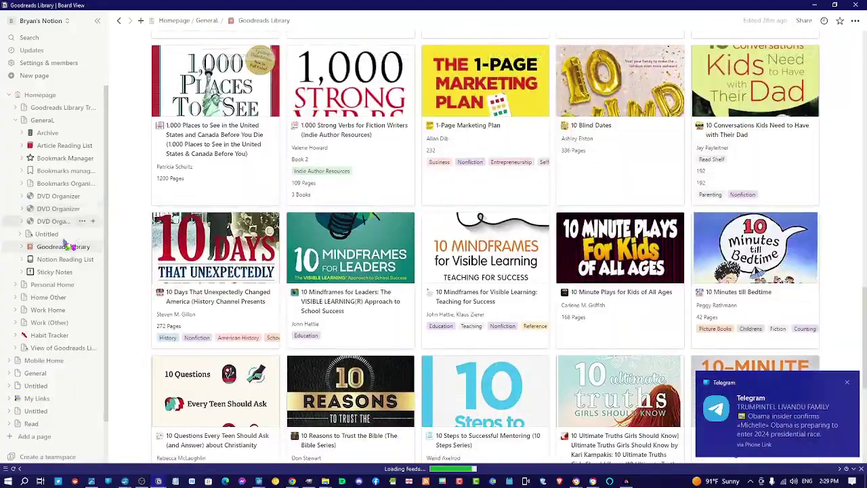
pyautogui.scroll(-2, 161, 101)
pyautogui.scroll(-8, 161, 101)
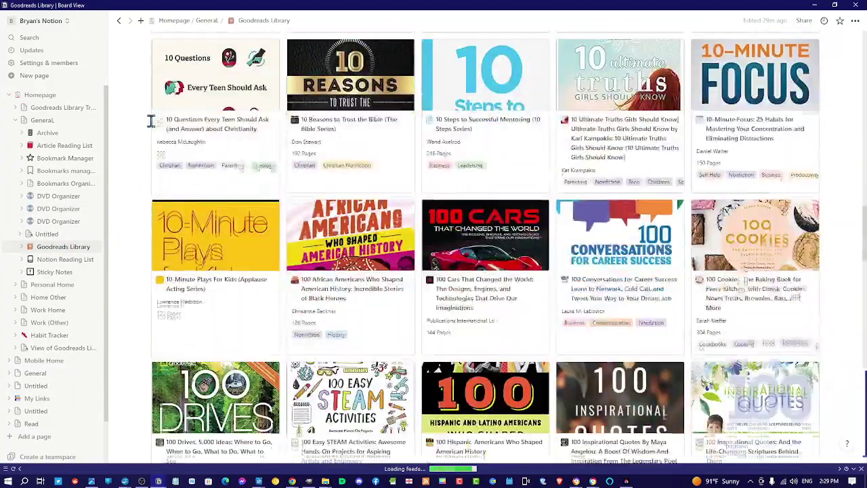
pyautogui.scroll(-12, 150, 122)
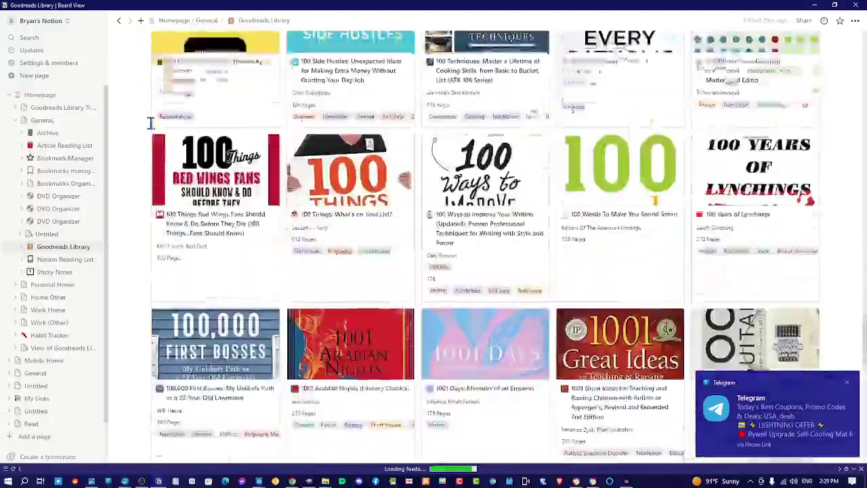
pyautogui.scroll(-2, 150, 122)
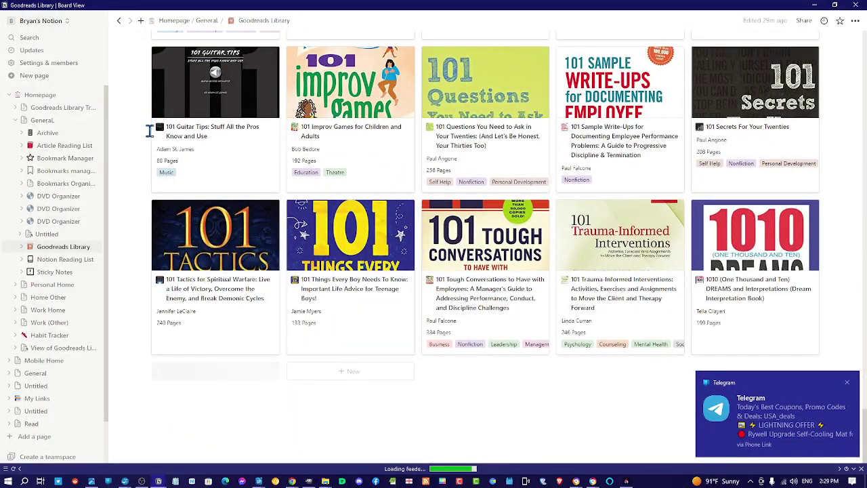
pyautogui.scroll(-8, 140, 158)
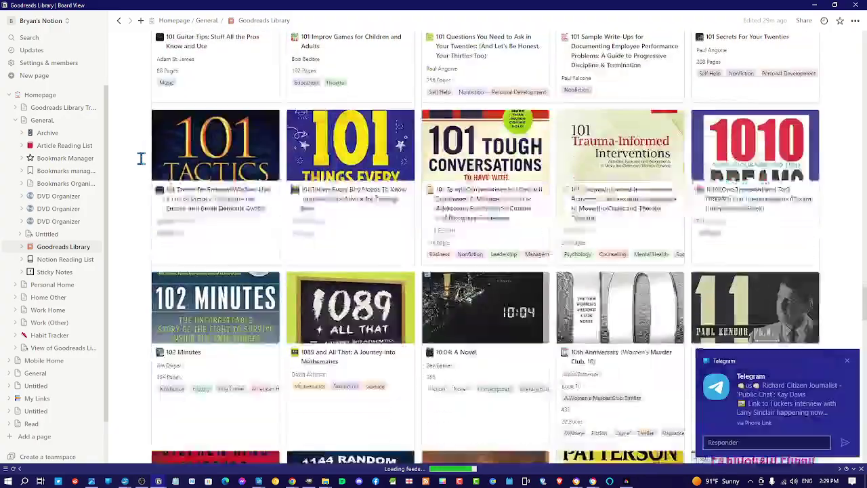
pyautogui.scroll(-8, 141, 159)
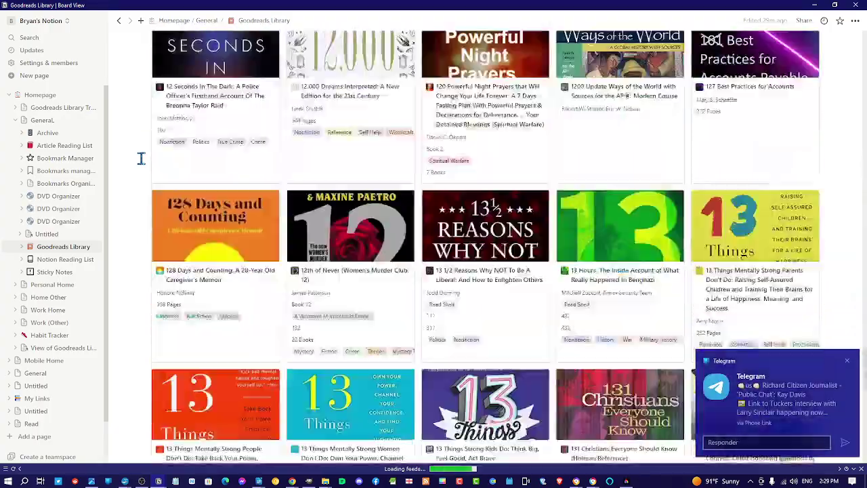
pyautogui.scroll(-6, 160, 174)
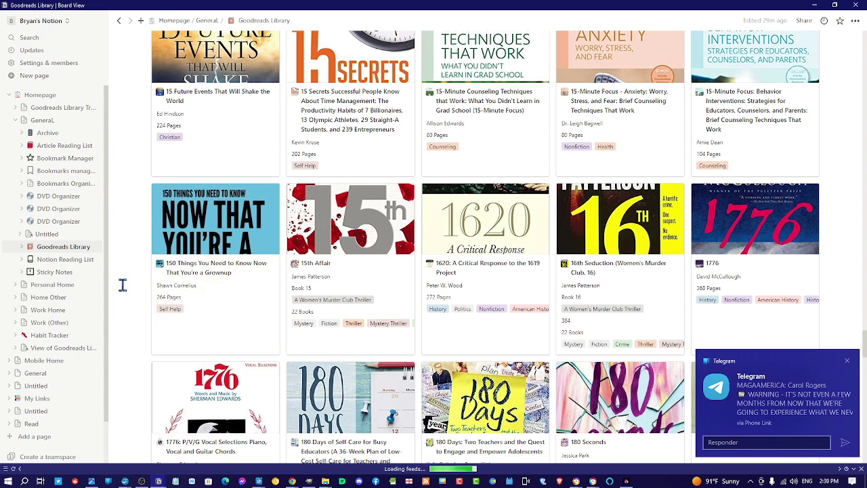
pyautogui.scroll(4, 123, 284)
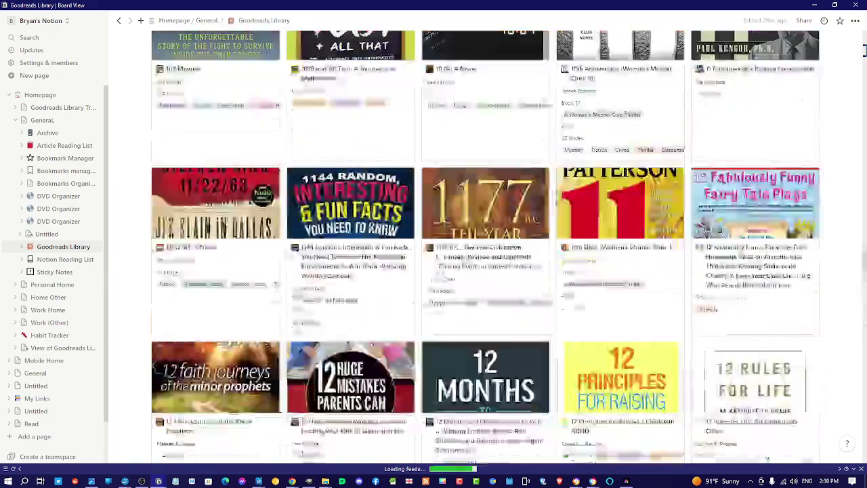
pyautogui.scroll(15, 485, 271)
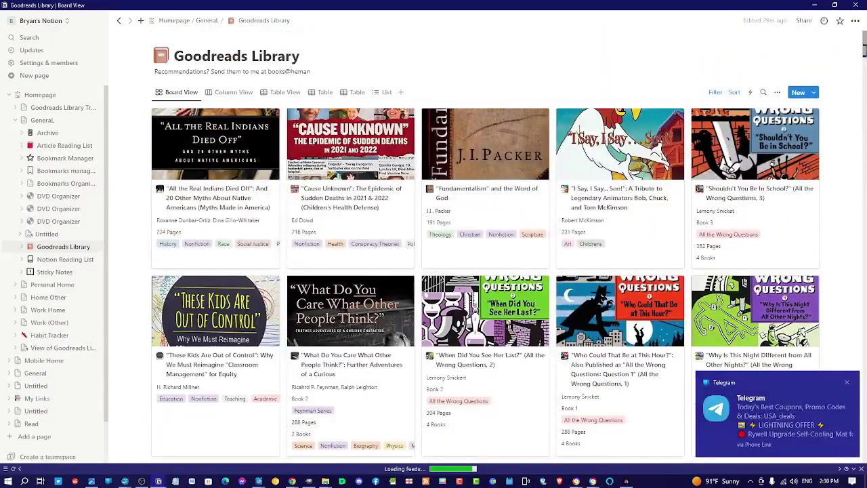
# Search the Goodreads Library for "read" and clear the search
pyautogui.click(763, 92)
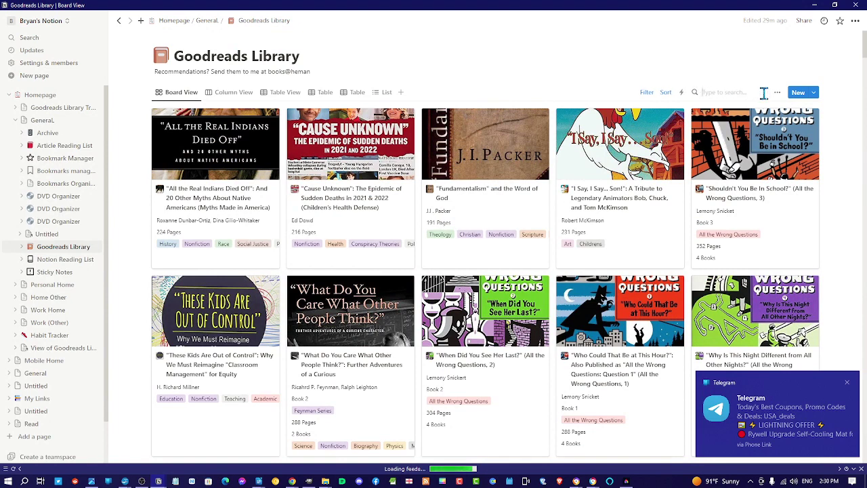
pyautogui.write('read')
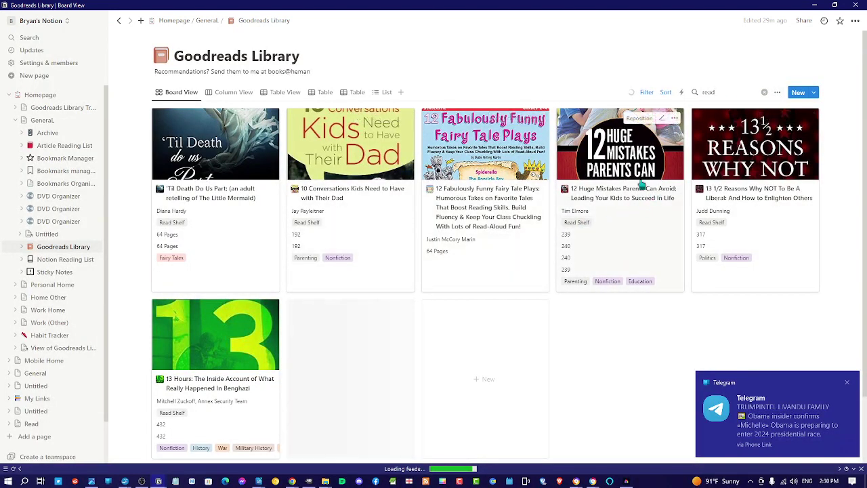
pyautogui.click(764, 92)
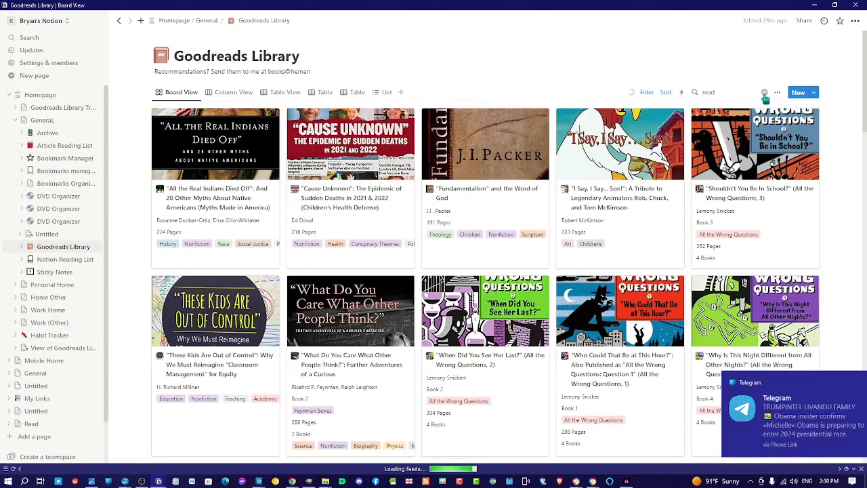
# Show the board's sort rules, and search the library for "read" again to look through the matching book cards
pyautogui.click(737, 93)
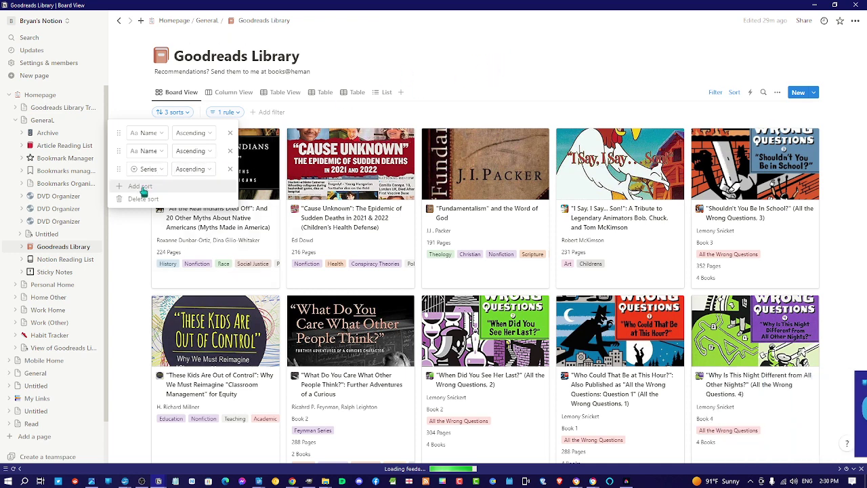
pyautogui.click(765, 95)
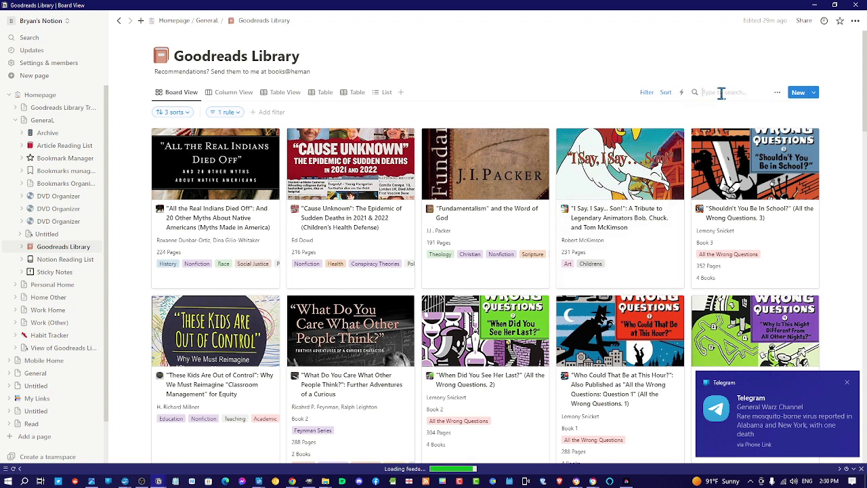
pyautogui.write('read')
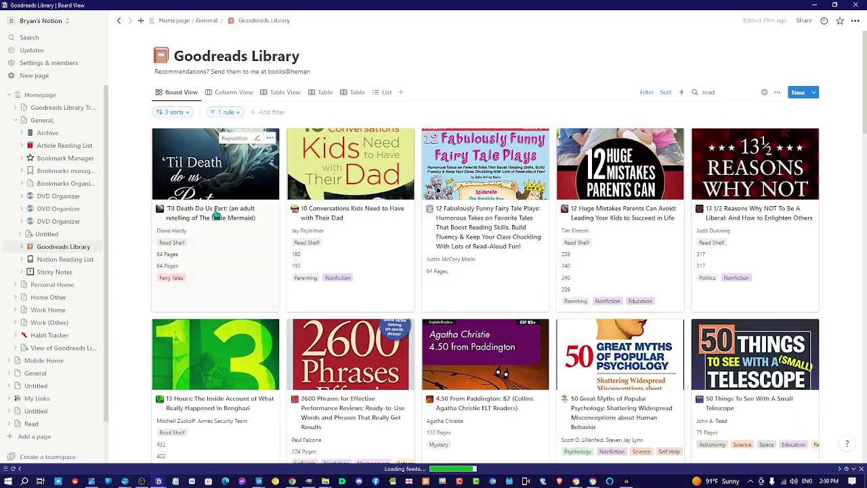
pyautogui.scroll(-1, 212, 214)
pyautogui.scroll(-1, 200, 215)
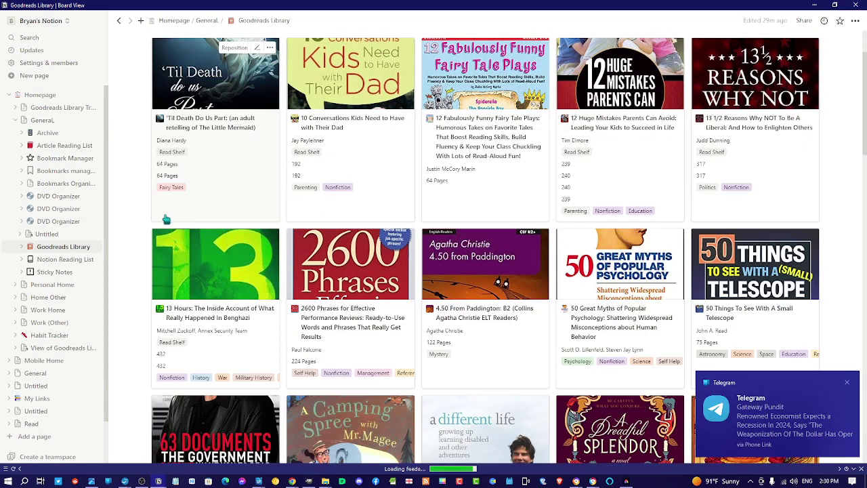
pyautogui.scroll(-5, 166, 218)
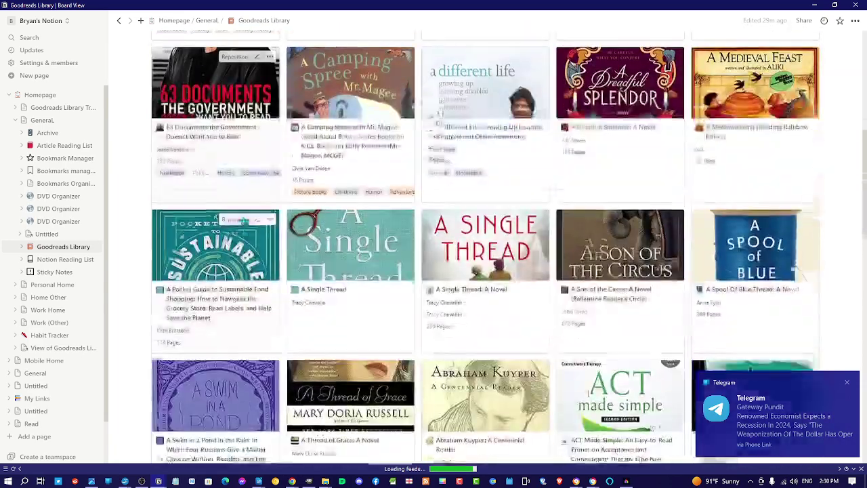
pyautogui.scroll(-4, 243, 221)
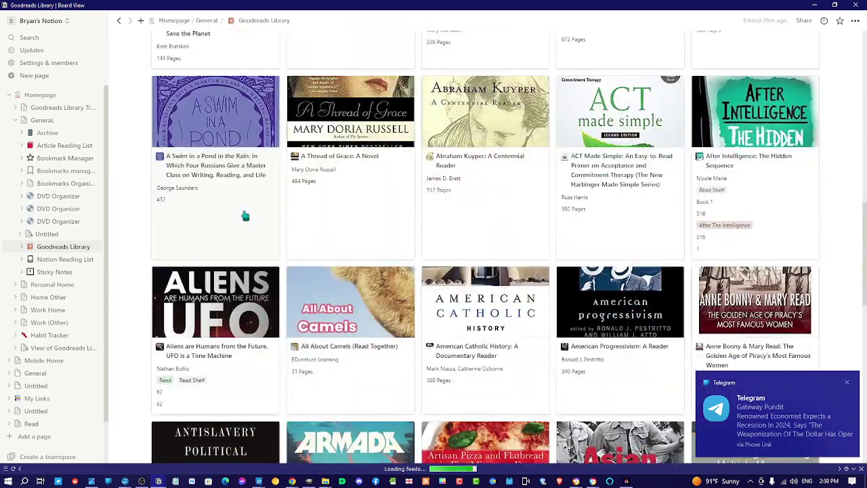
pyautogui.scroll(8, 245, 215)
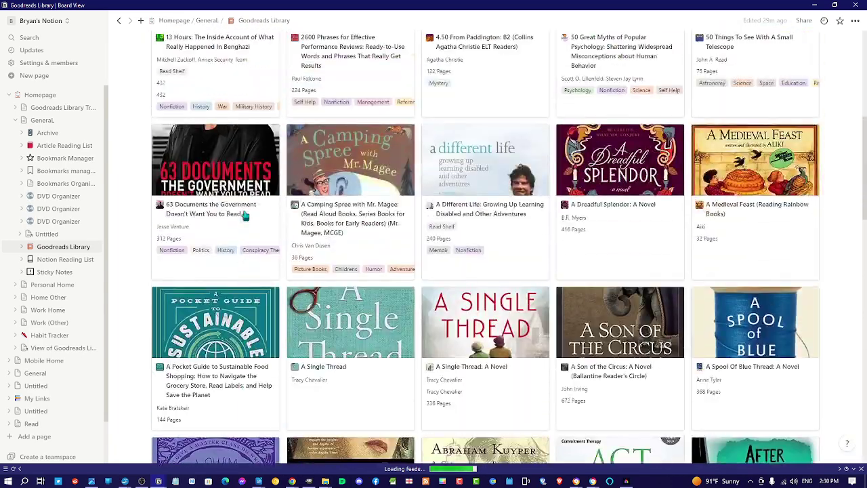
pyautogui.scroll(3, 246, 216)
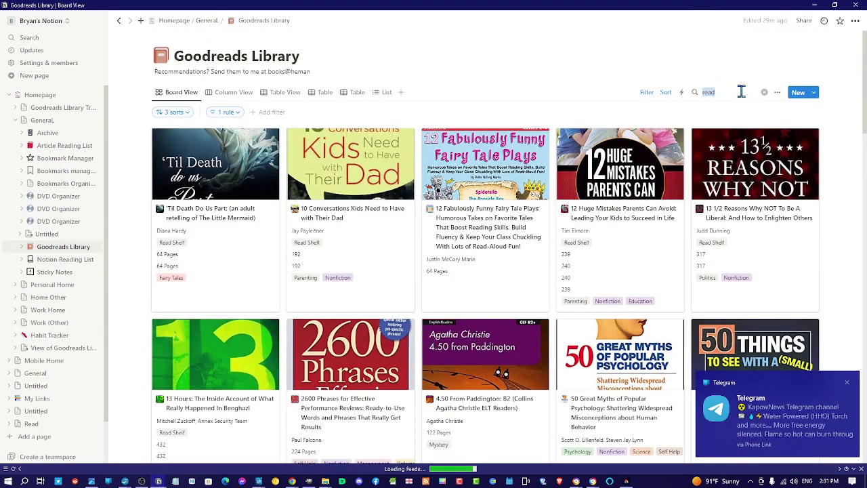
# Search the library for "tbr" and for "to buy", clearing the search after each one
pyautogui.press('BackSpace')
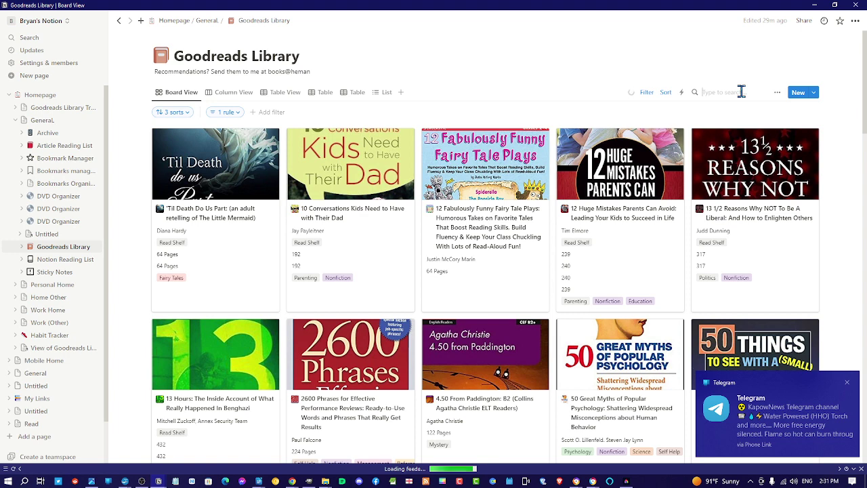
pyautogui.write('tbr')
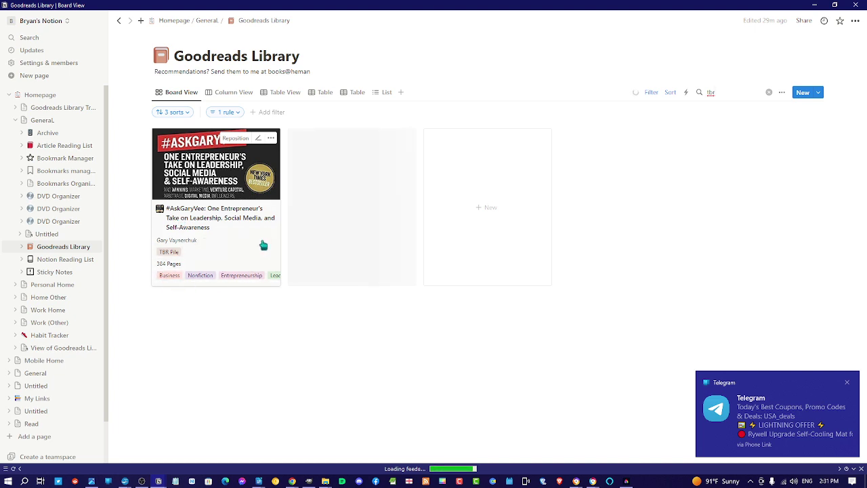
pyautogui.doubleClick(745, 92)
pyautogui.press('BackSpace')
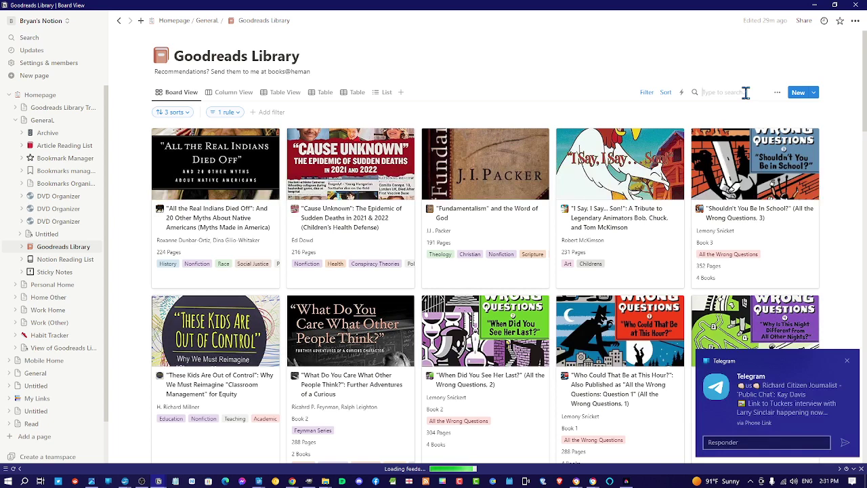
pyautogui.write('to buy')
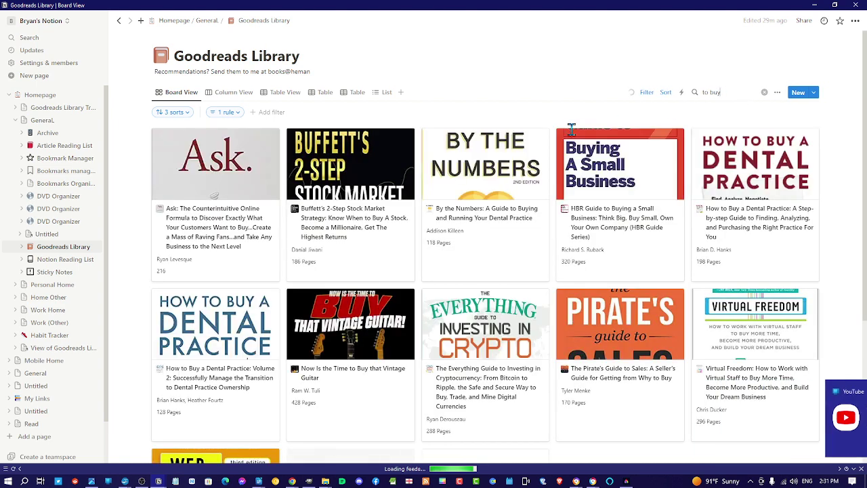
pyautogui.click(764, 92)
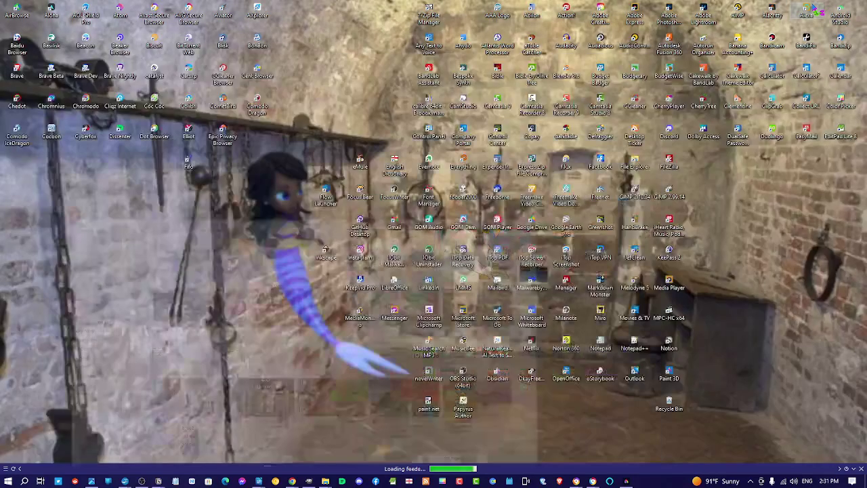
# Minimize the library window, switch to the one with the untitled book entry, and show its Status options
pyautogui.click(815, 5)
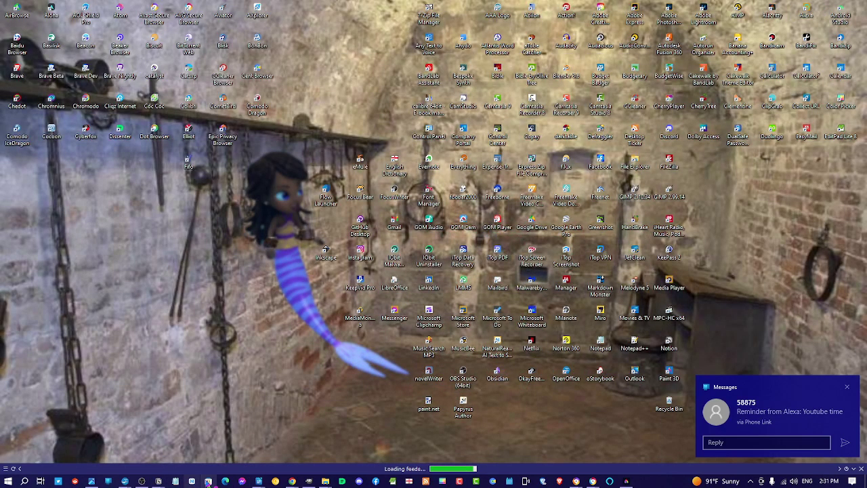
pyautogui.moveTo(159, 482)
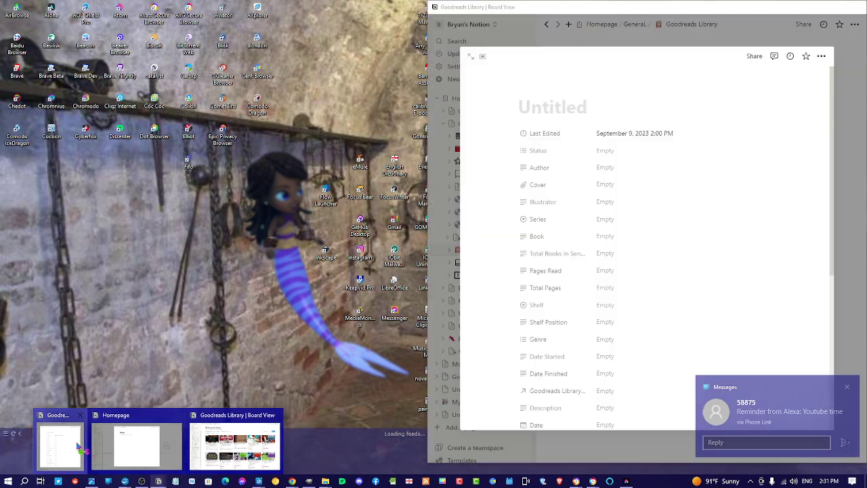
pyautogui.click(79, 447)
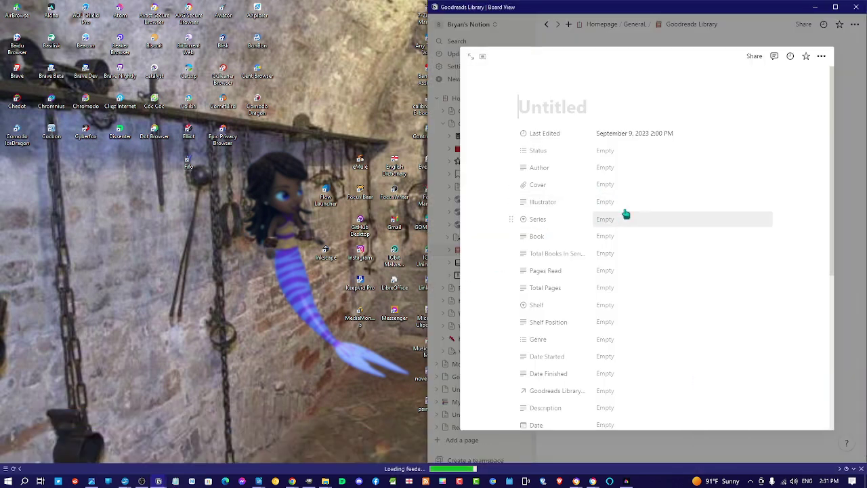
pyautogui.click(631, 150)
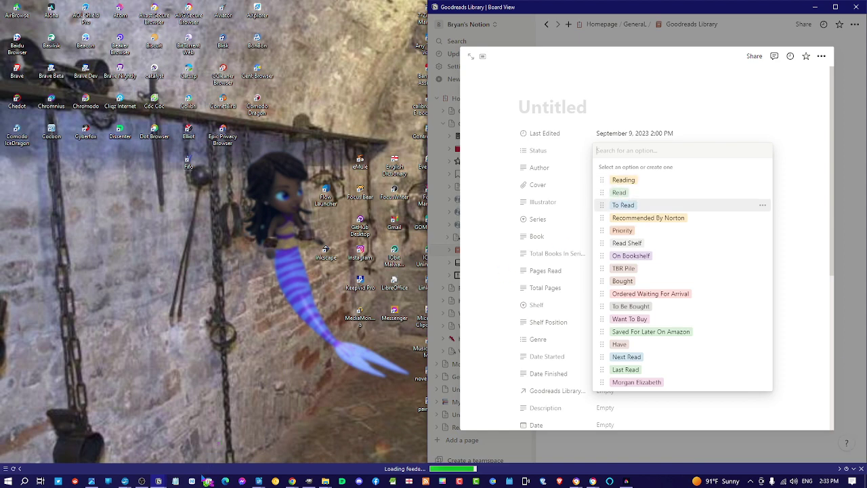
# Switch to the Homepage window and add a link to the Goodreads Library page in the body of the Read page
pyautogui.moveTo(158, 481)
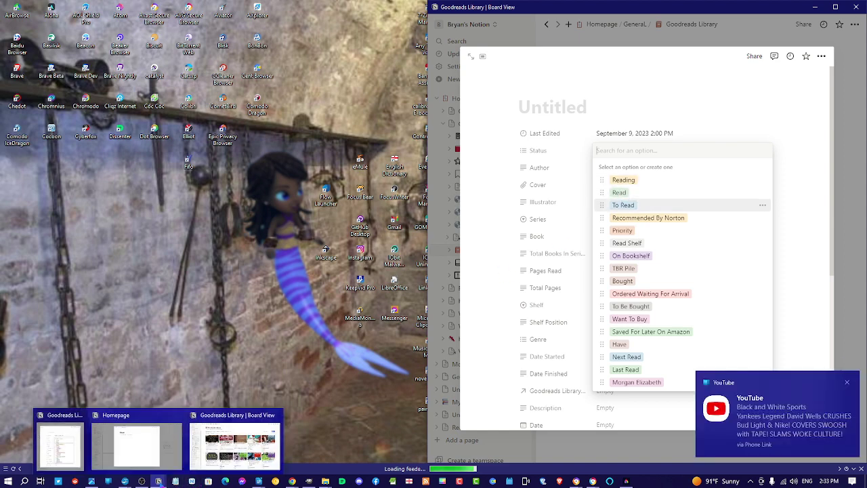
pyautogui.click(135, 440)
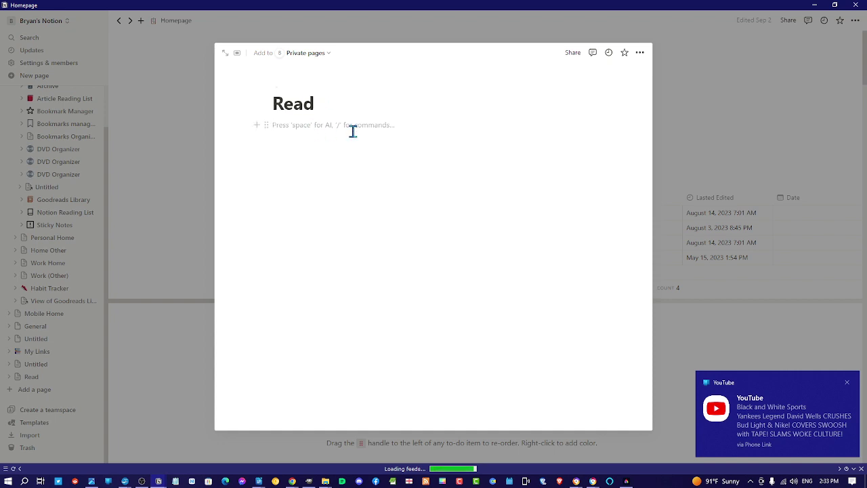
pyautogui.write('/')
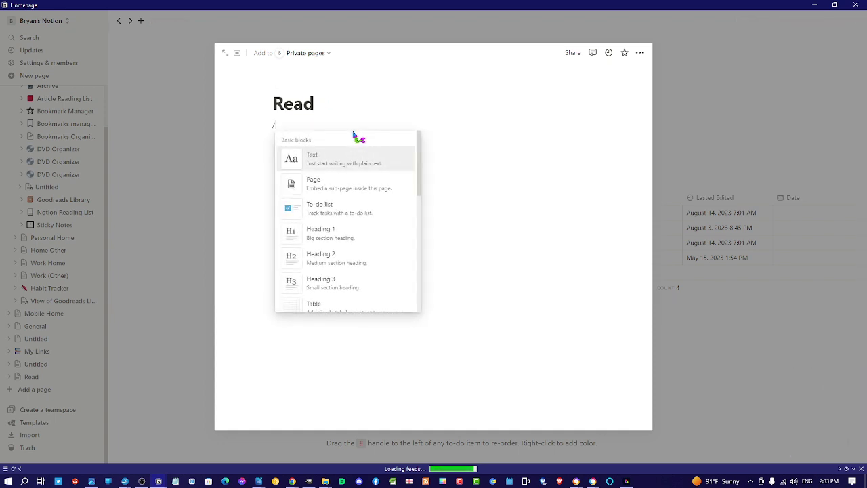
pyautogui.write('lk')
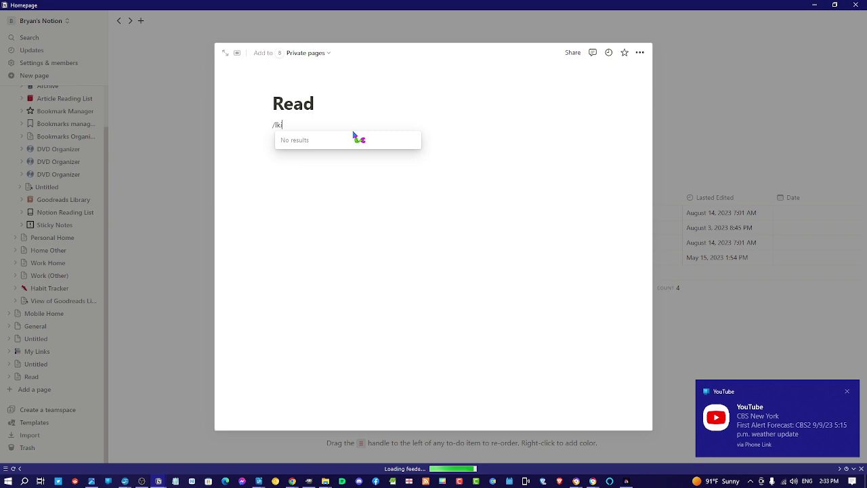
pyautogui.press('BackSpace')
pyautogui.write('i')
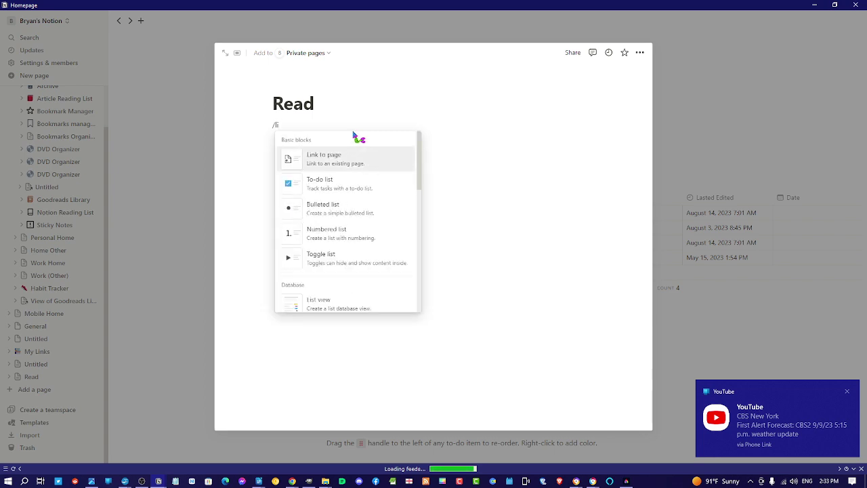
pyautogui.click(333, 164)
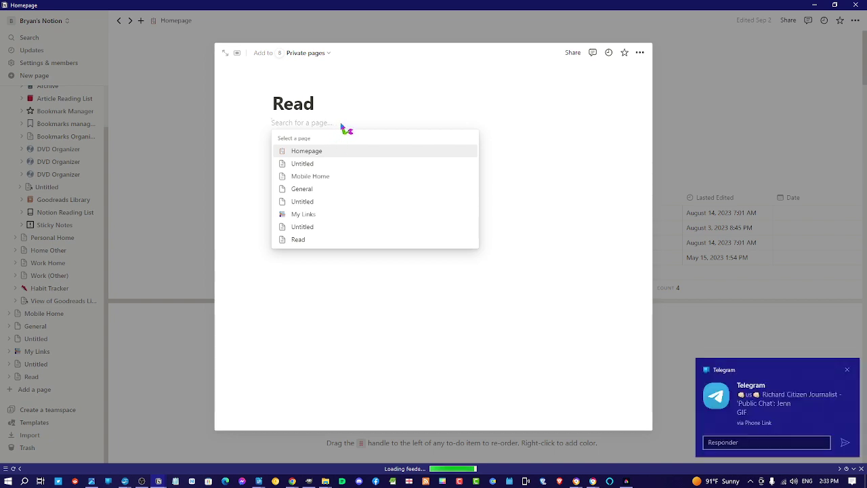
pyautogui.write('good')
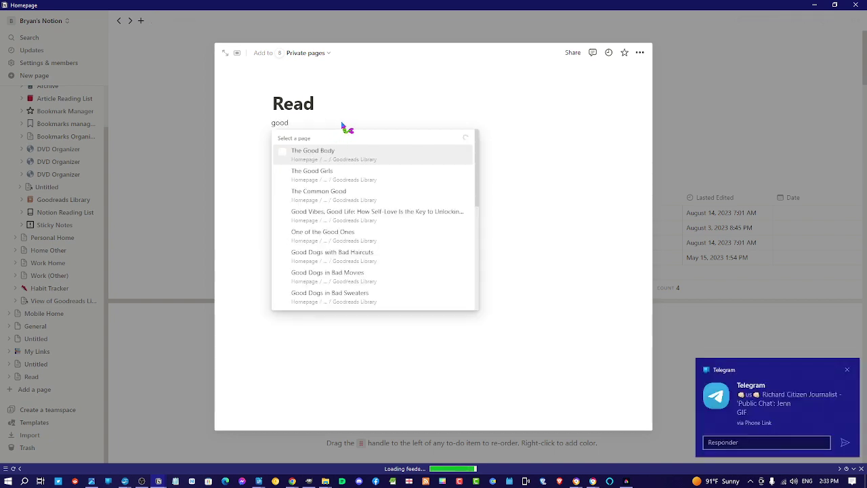
pyautogui.write('reads')
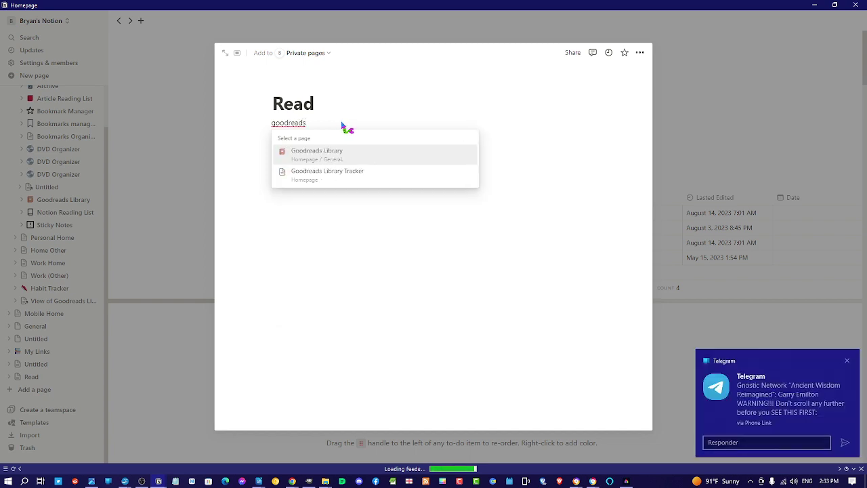
pyautogui.click(337, 157)
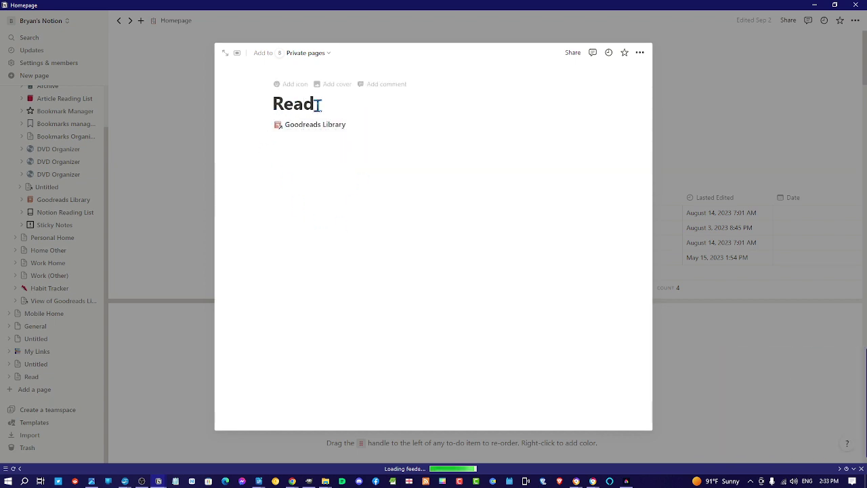
pyautogui.moveTo(311, 105); pyautogui.dragTo(267, 105)
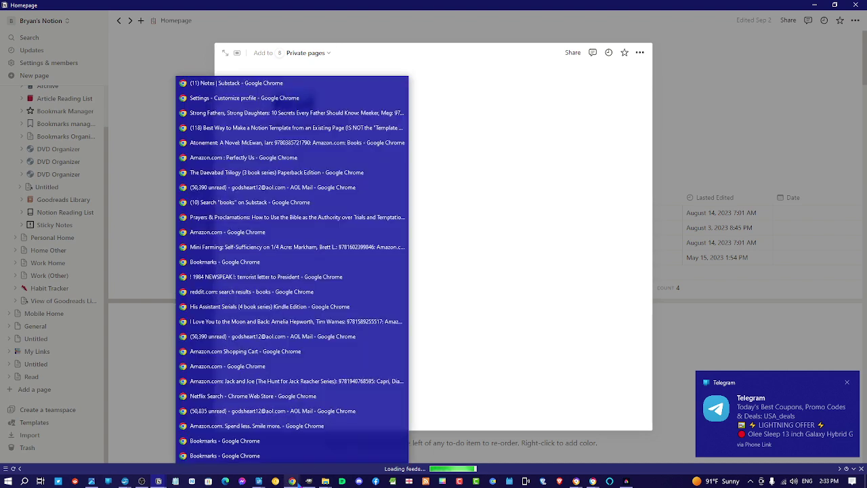
pyautogui.moveTo(165, 482)
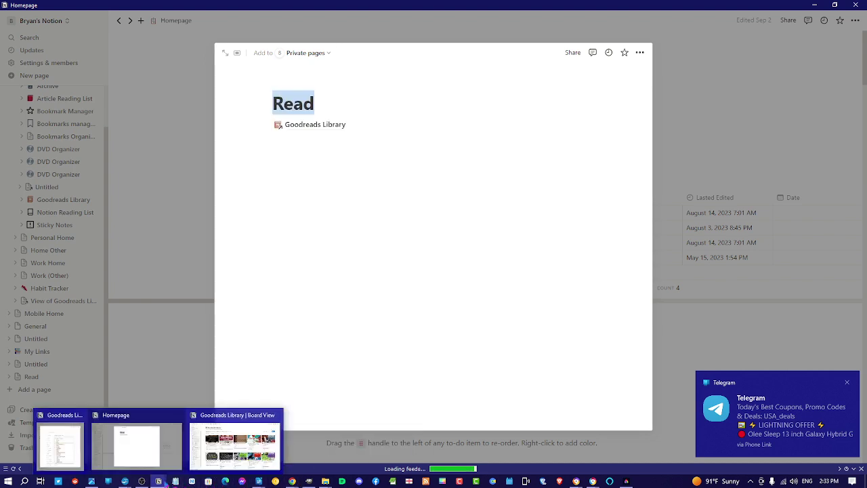
pyautogui.click(217, 456)
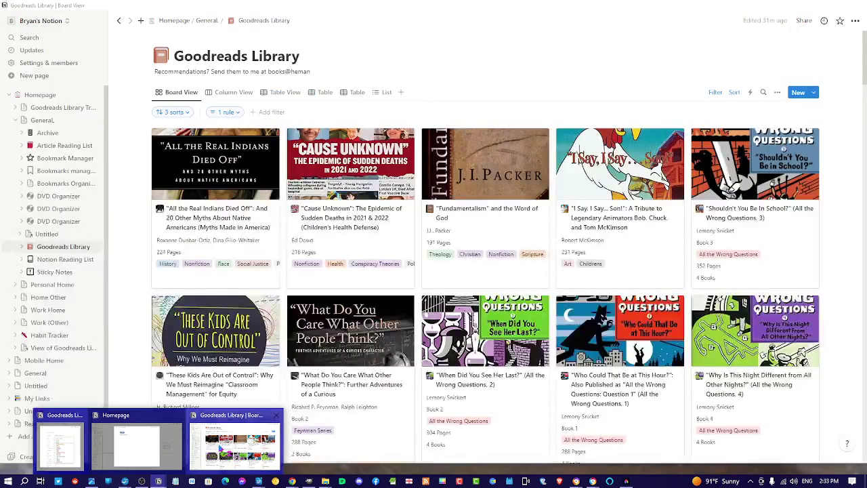
pyautogui.moveTo(168, 453)
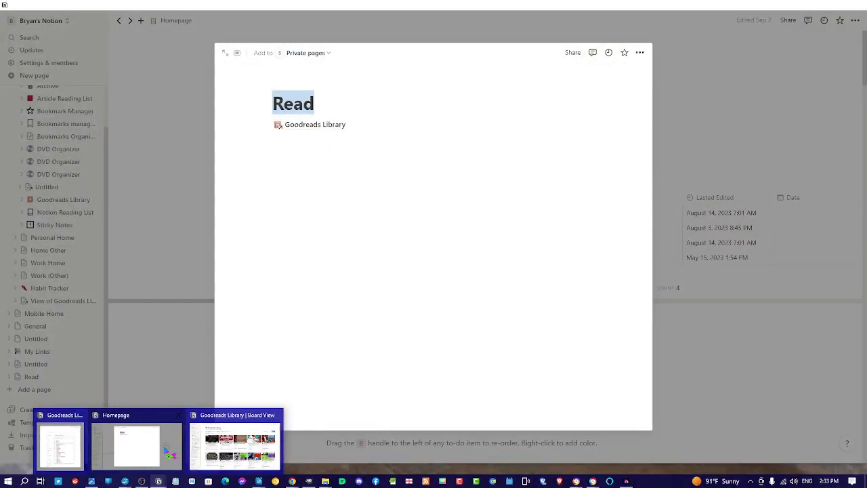
pyautogui.click(167, 451)
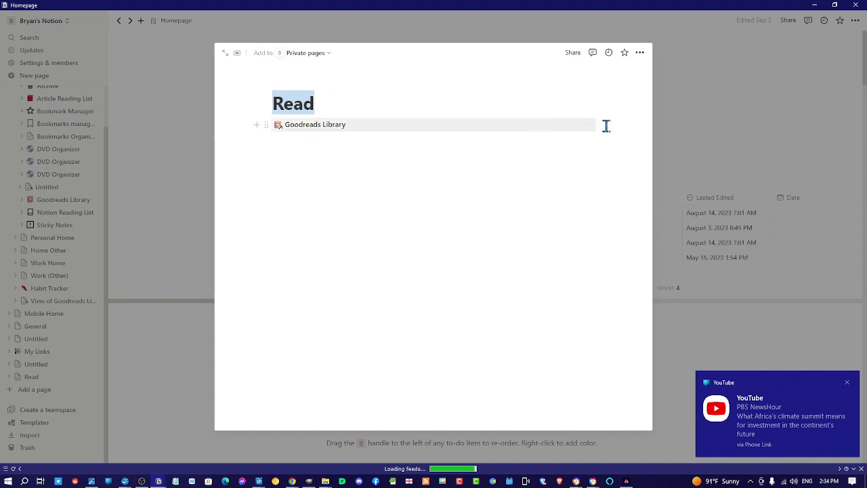
# Delete the Goodreads Library link from the Read page and minimize the Homepage window
pyautogui.click(266, 126)
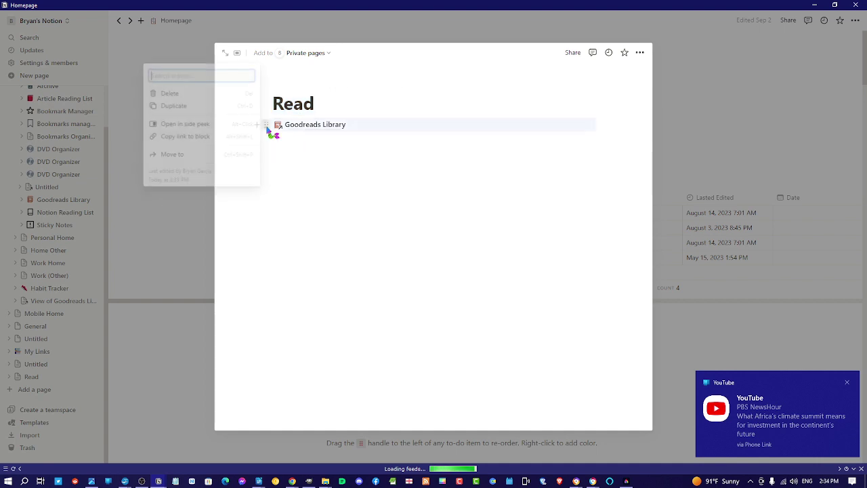
pyautogui.click(223, 93)
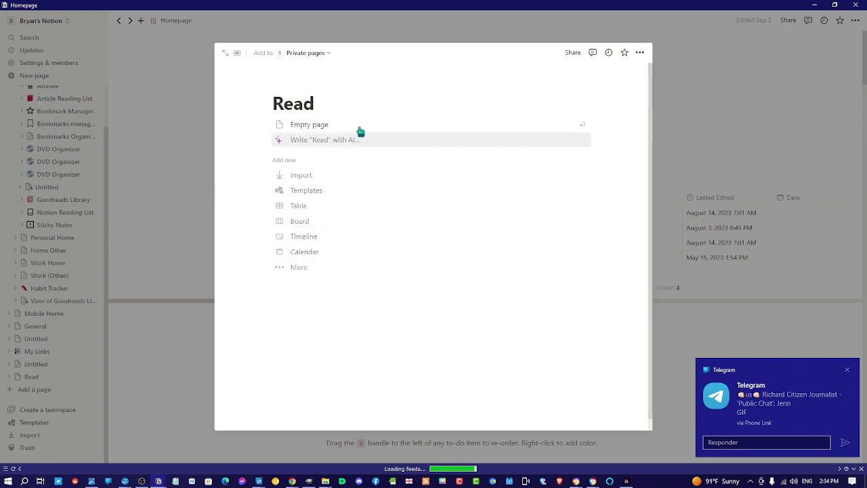
pyautogui.click(816, 6)
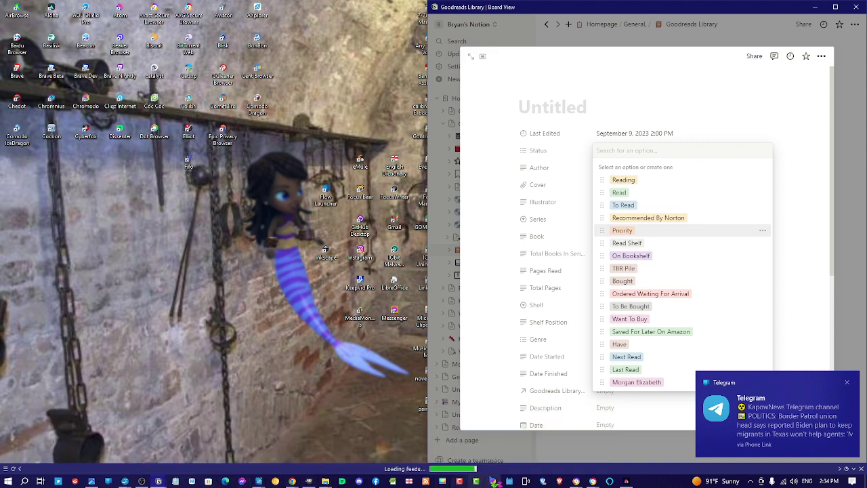
# Switch to the full Goodreads Library board window, search it for "read", and look through the matching book cards
pyautogui.moveTo(325, 481)
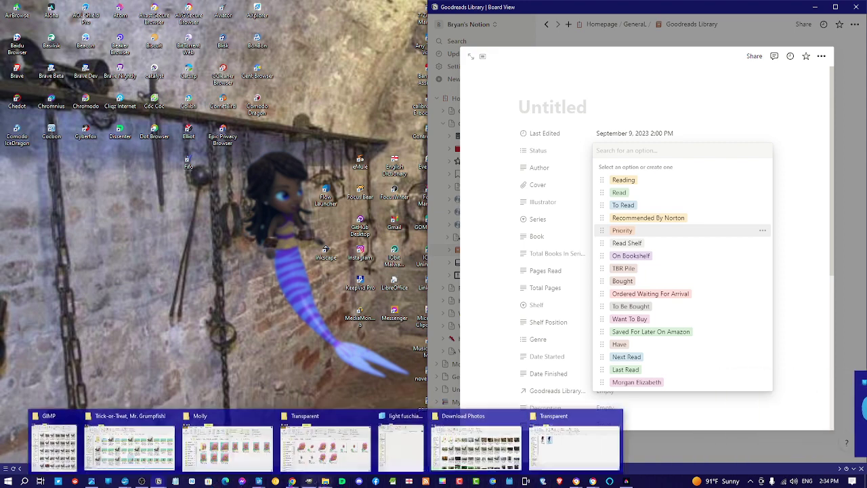
pyautogui.moveTo(158, 481)
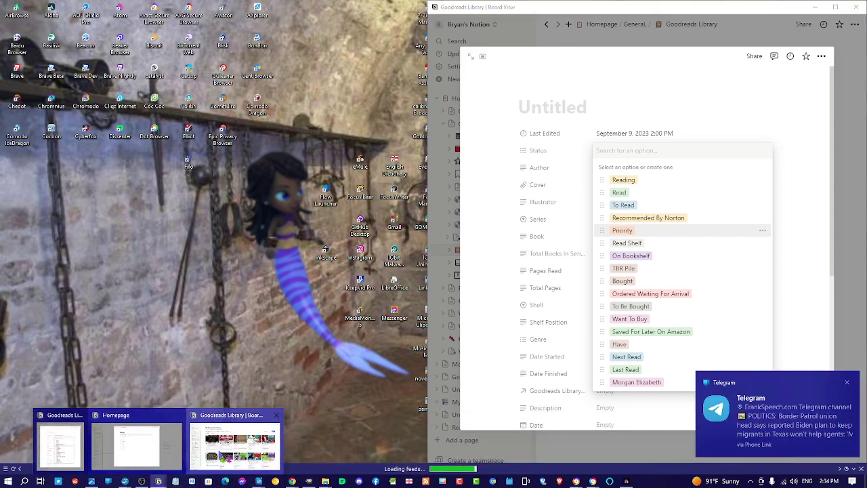
pyautogui.click(234, 444)
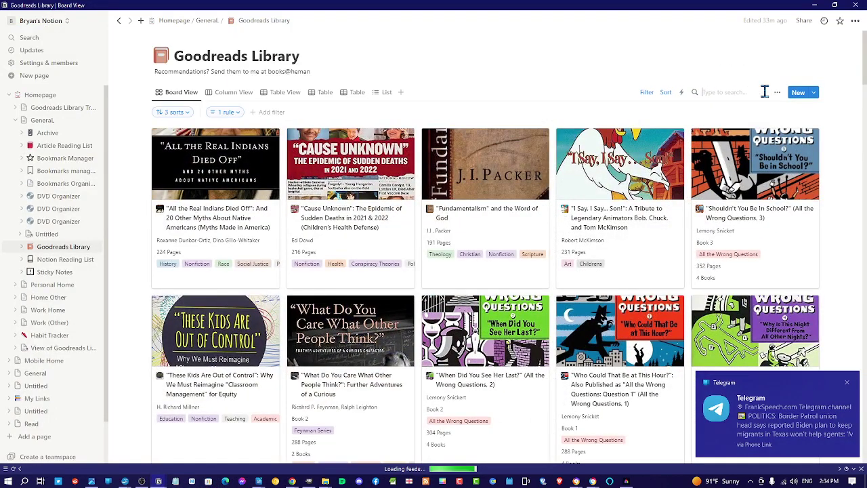
pyautogui.write('read')
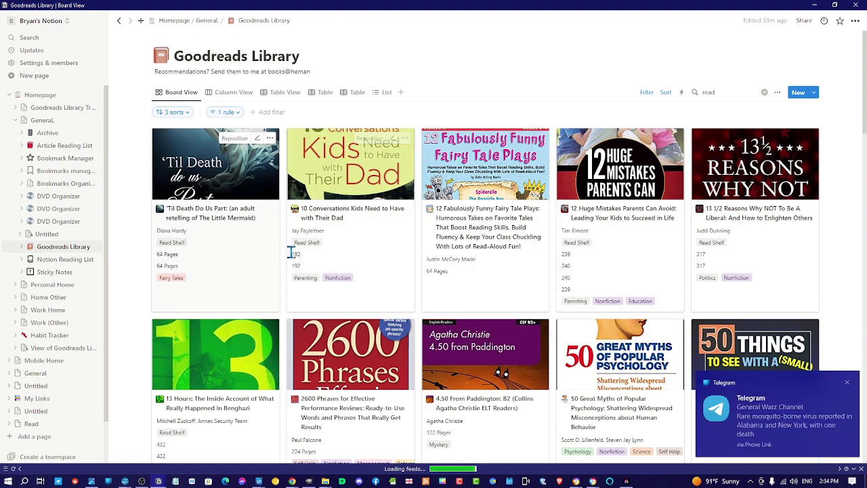
pyautogui.scroll(-8, 863, 83)
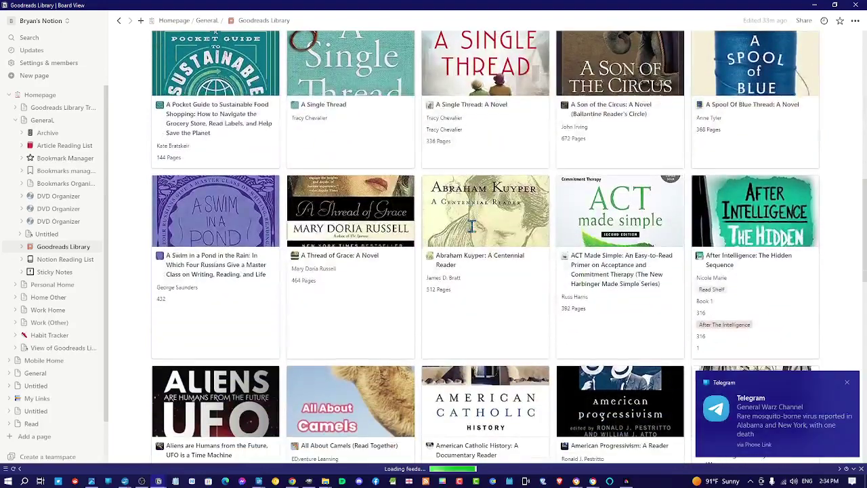
pyautogui.scroll(4, 472, 230)
pyautogui.scroll(1, 472, 231)
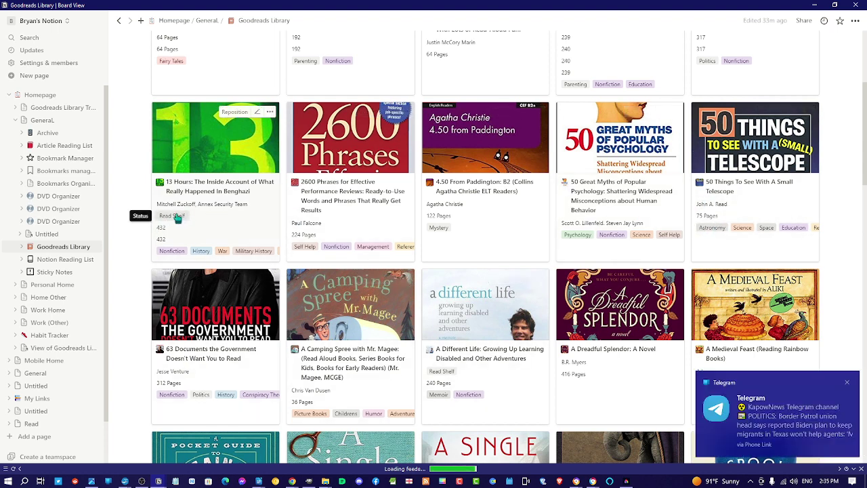
# Open the 13 Hours, 10 Conversations Kids Need to Have with Their Dad, and 13 1/2 Reasons entries to check their Status, closing each
pyautogui.click(176, 218)
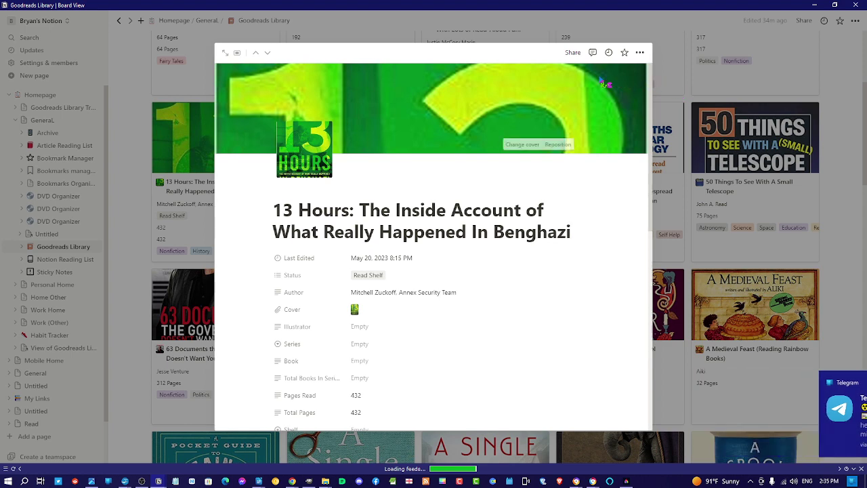
pyautogui.click(121, 202)
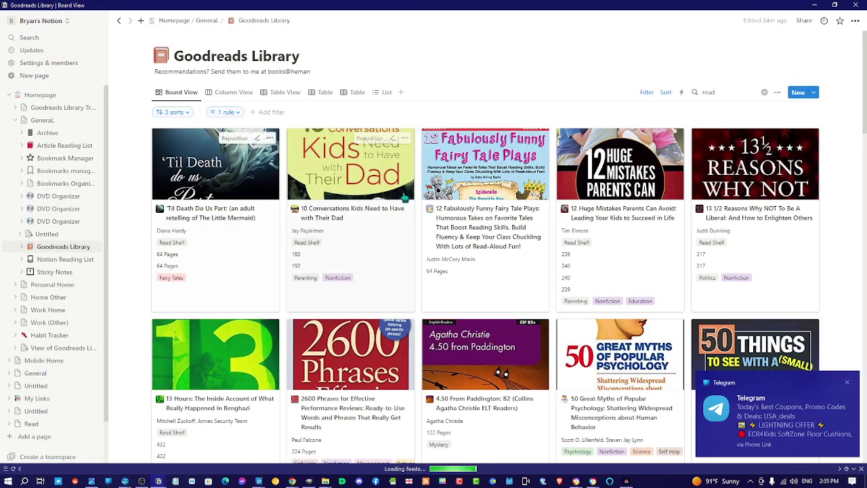
pyautogui.click(359, 167)
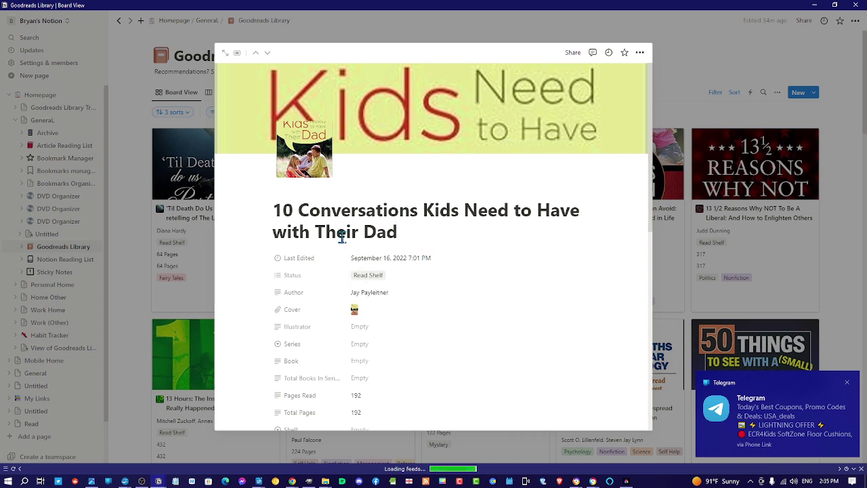
pyautogui.click(838, 102)
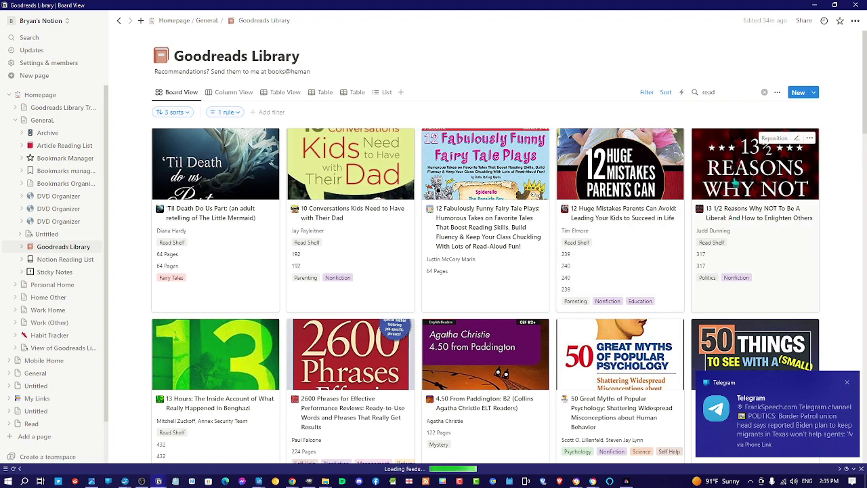
pyautogui.click(735, 181)
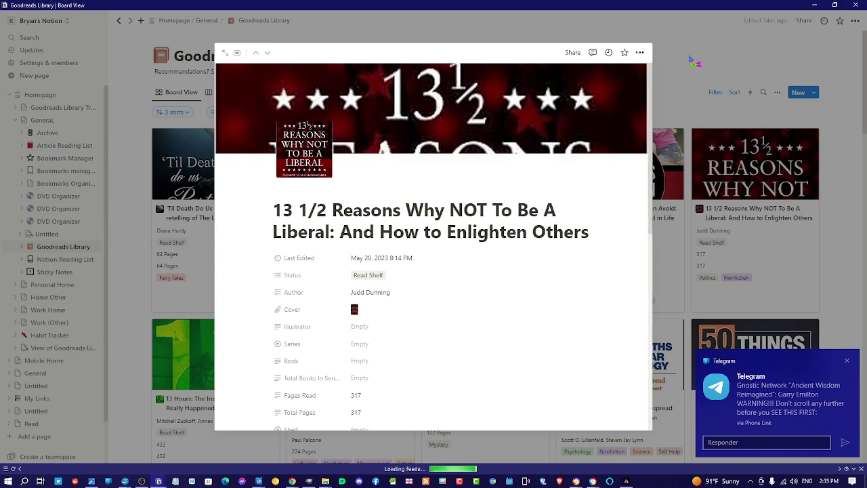
pyautogui.click(692, 61)
# Replace the library search with "tbr", and show the Status options of the 1984 card before closing them unchanged
pyautogui.click(692, 93)
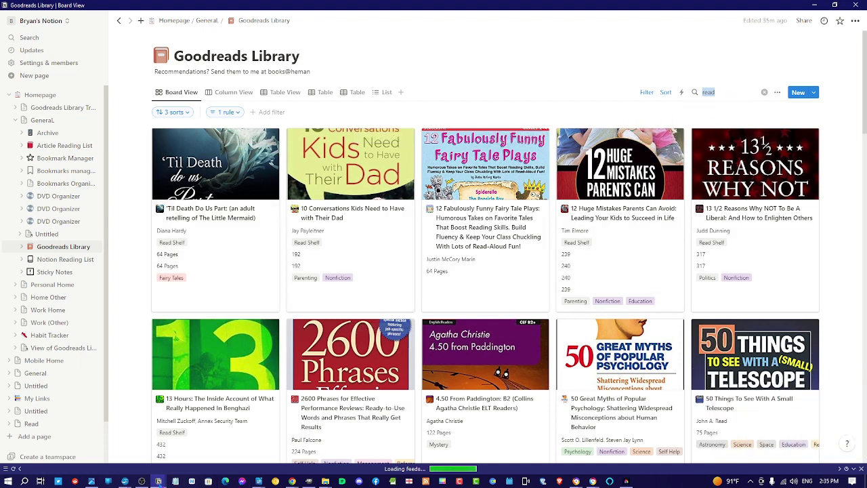
pyautogui.moveTo(158, 481)
pyautogui.moveTo(158, 451)
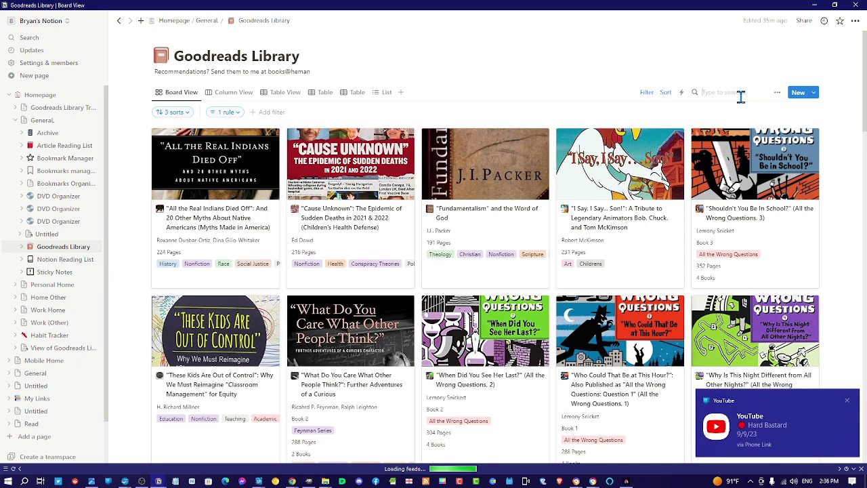
pyautogui.write('tbr')
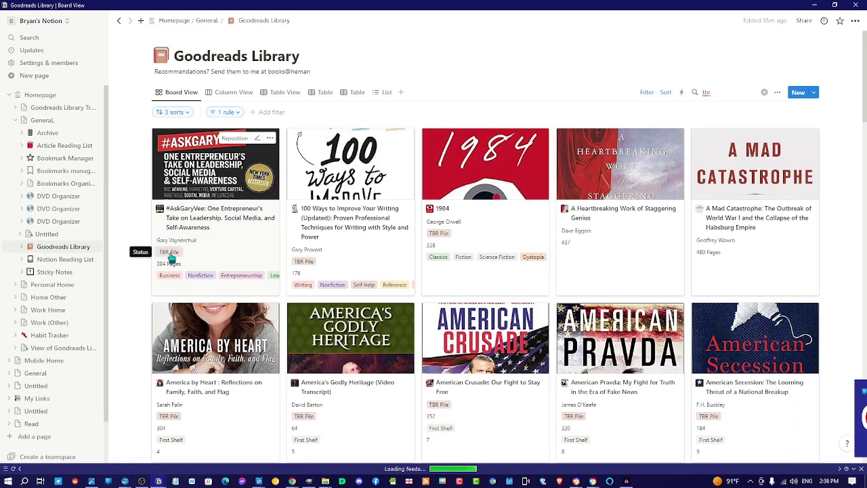
pyautogui.click(437, 234)
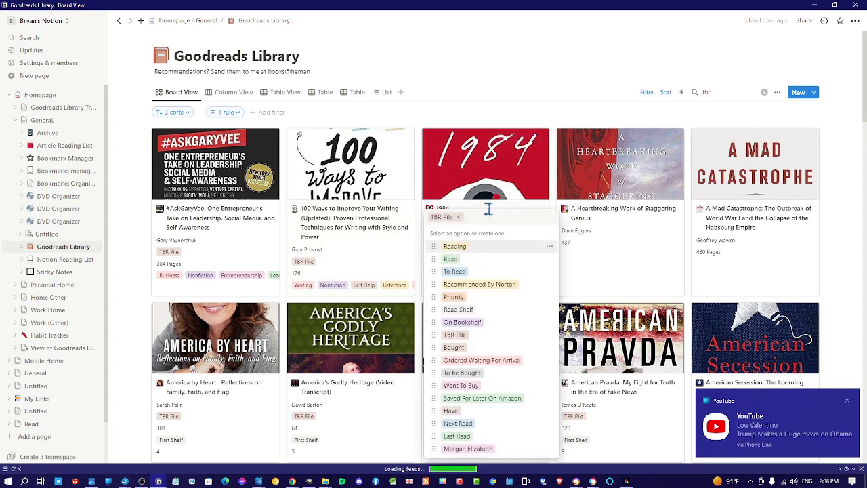
pyautogui.click(123, 126)
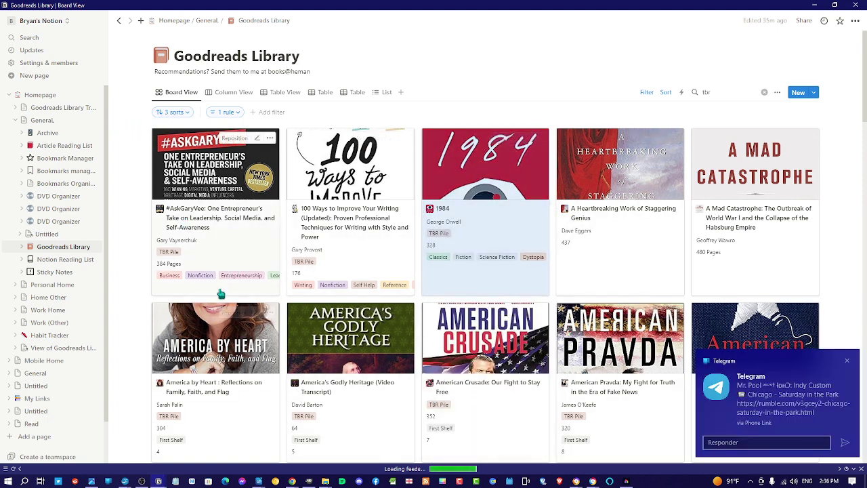
# Look through the book cards matching "tbr" and compare the Status tags on them
pyautogui.scroll(-2, 214, 310)
pyautogui.scroll(-1, 214, 310)
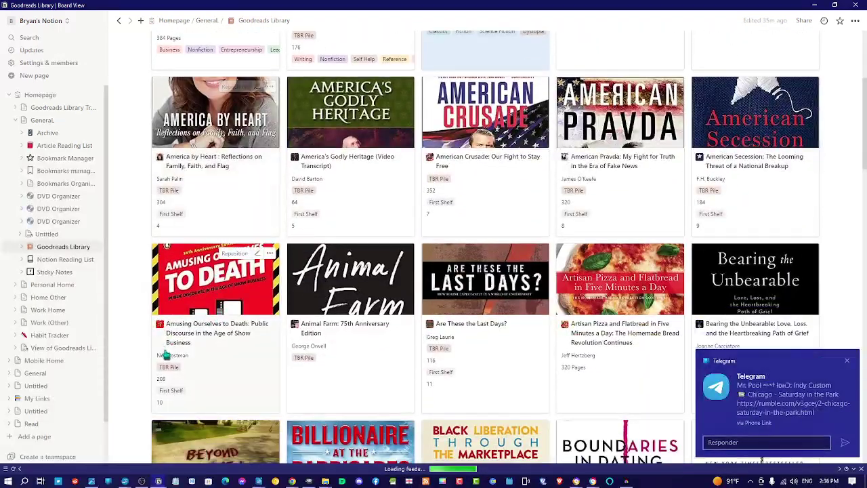
pyautogui.scroll(-3, 492, 331)
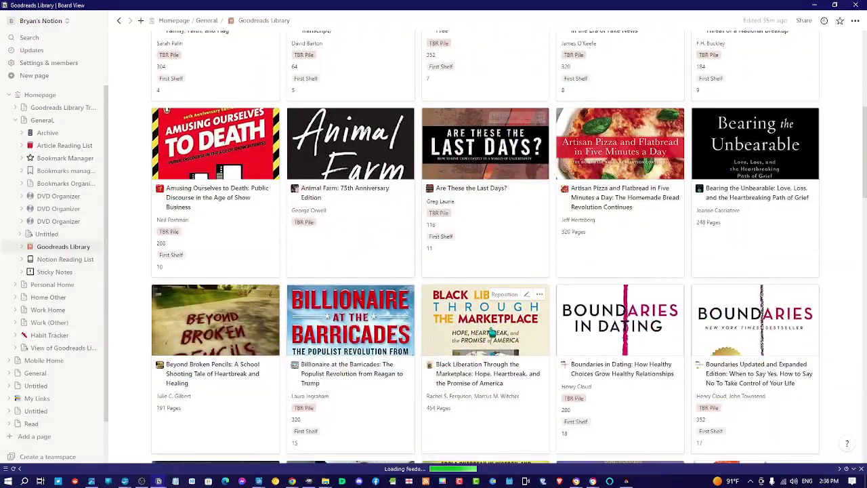
# Look through the remaining "tbr" book cards to the end of the board and return to the first row
pyautogui.scroll(-3, 492, 330)
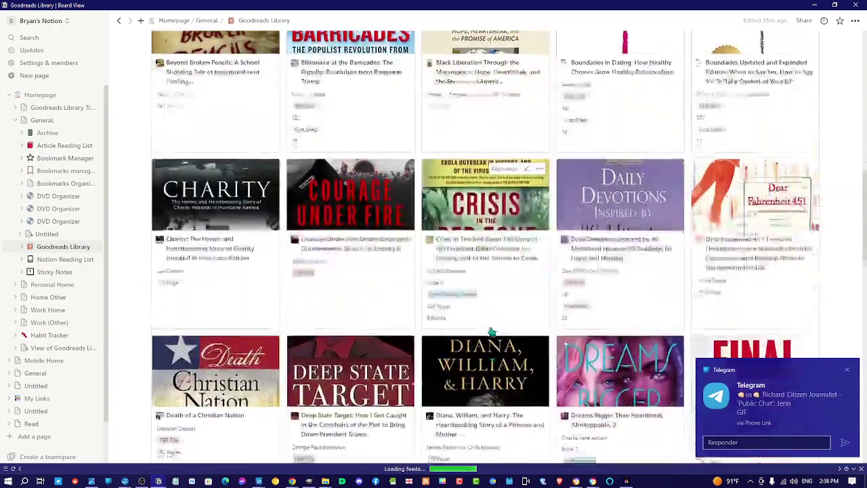
pyautogui.scroll(-6, 492, 332)
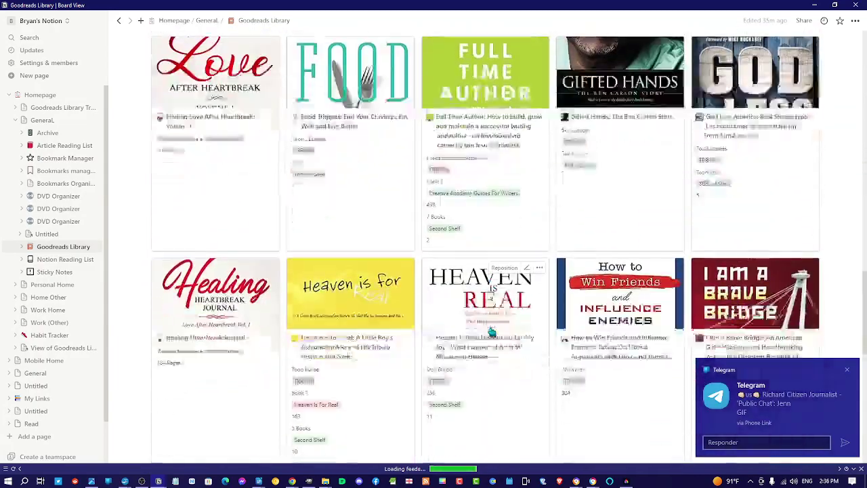
pyautogui.scroll(-5, 492, 331)
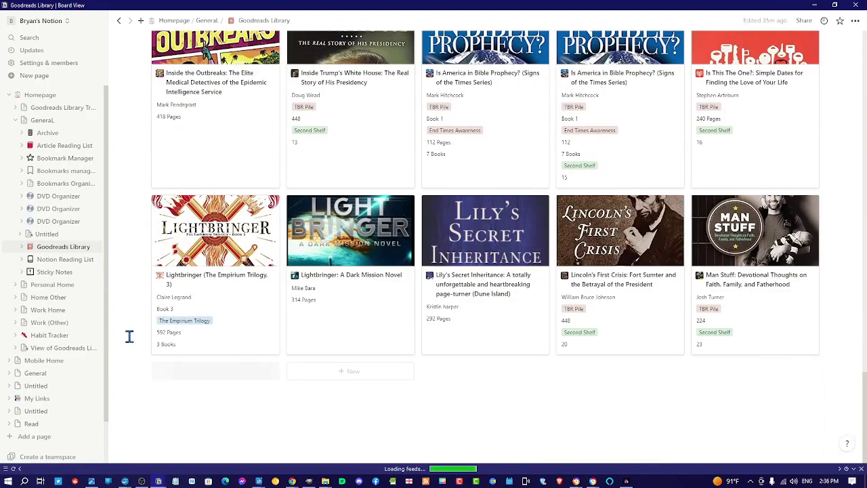
pyautogui.scroll(10, 129, 336)
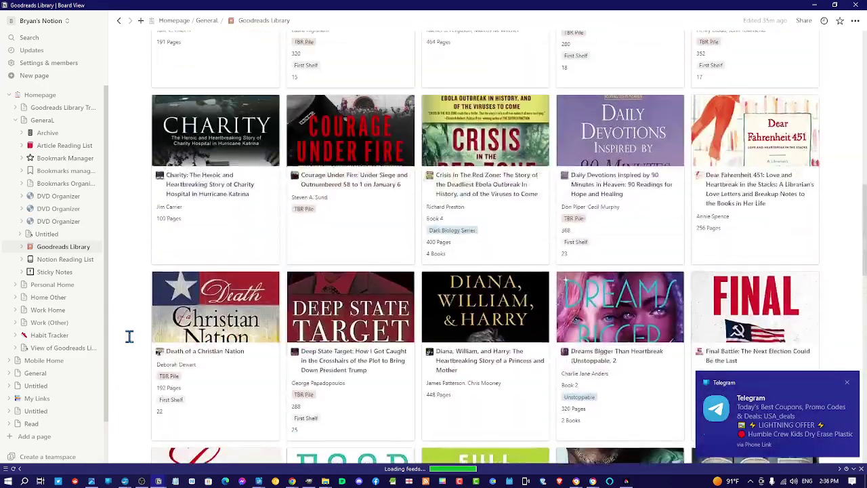
pyautogui.scroll(10, 129, 337)
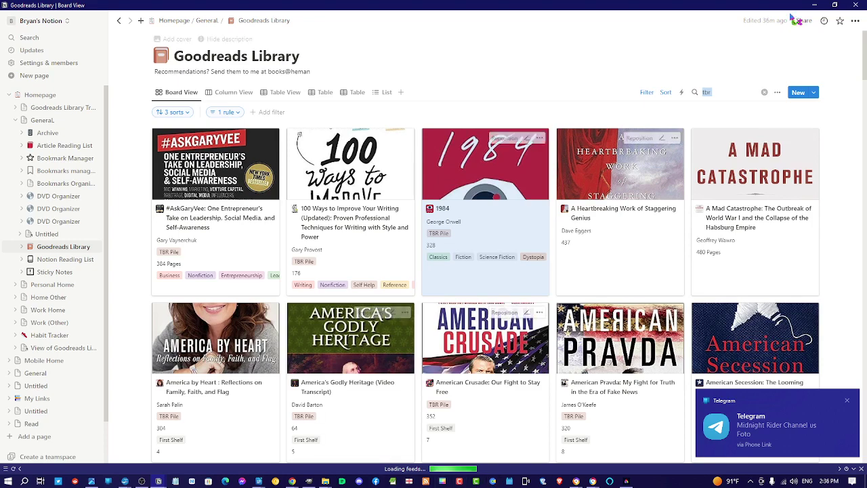
# Check the Status options in the untitled entry's window, and return to the full library board to search it for "to read"
pyautogui.click(814, 6)
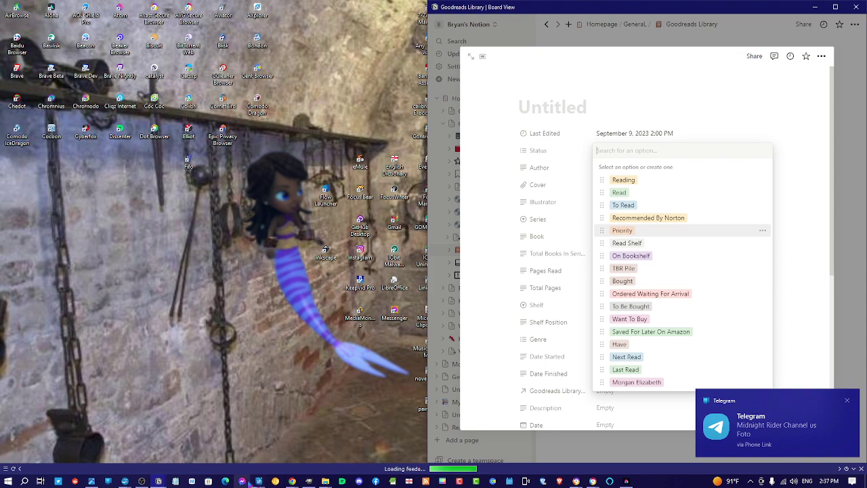
pyautogui.moveTo(162, 481)
pyautogui.click(234, 451)
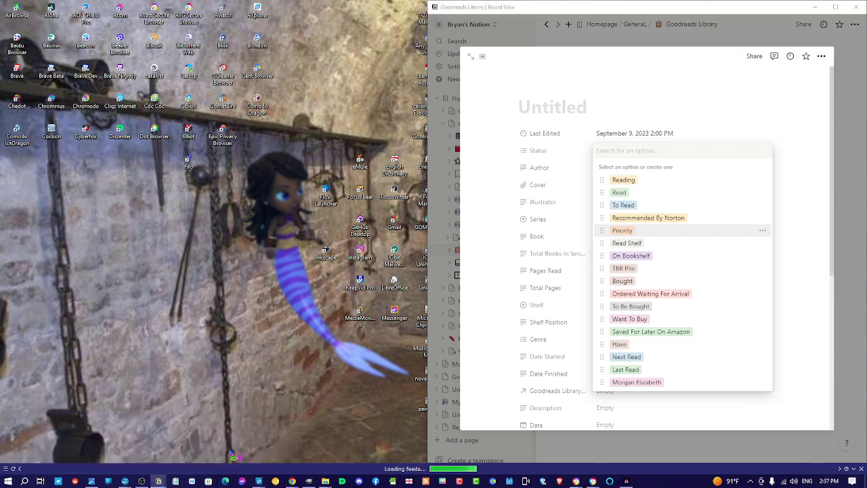
pyautogui.click(716, 92)
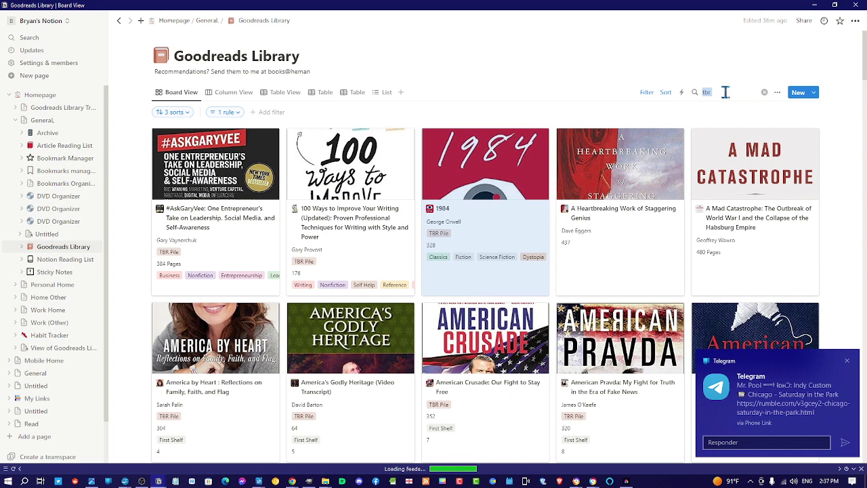
pyautogui.write('to rea')
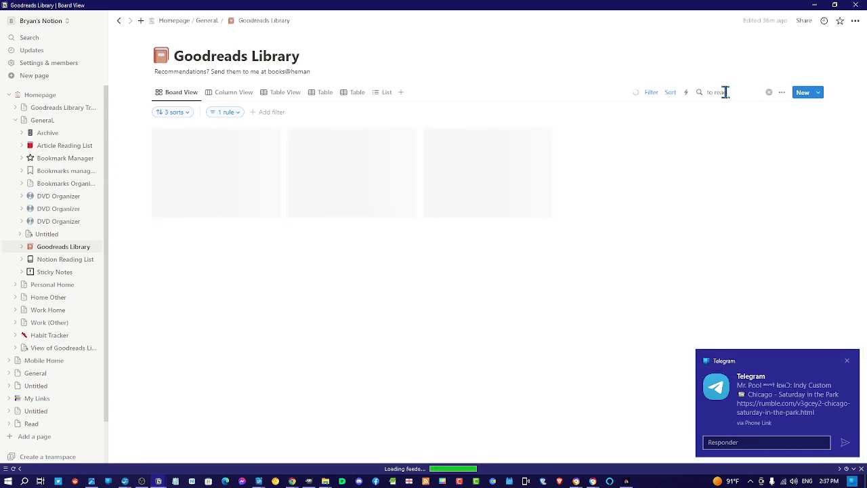
pyautogui.write('d')
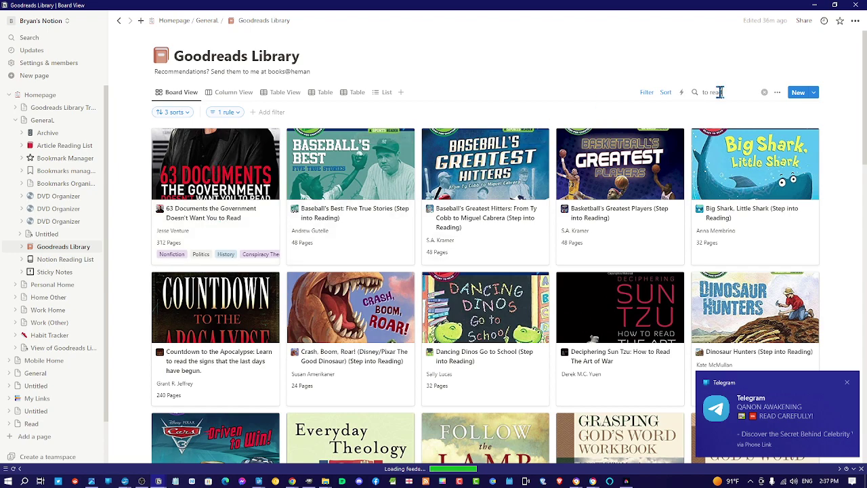
# Look through the book cards matching "to read" for Status tags and return to the first row
pyautogui.scroll(-2, 349, 263)
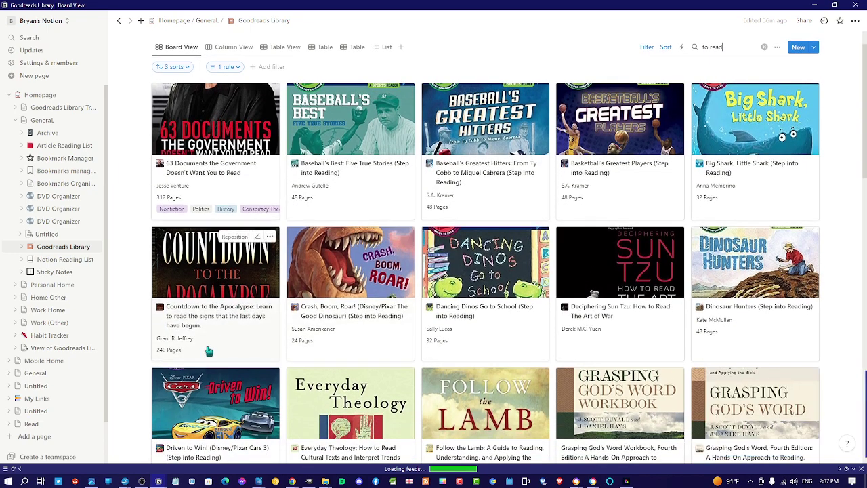
pyautogui.scroll(-6, 241, 351)
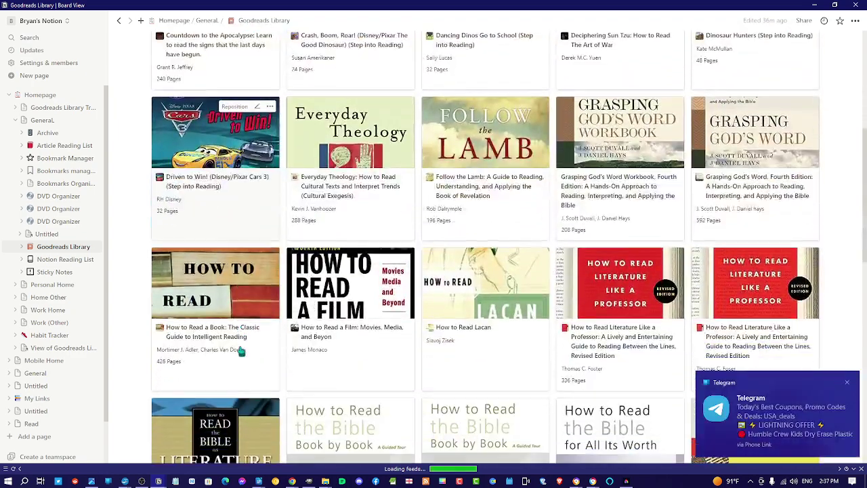
pyautogui.scroll(-2, 240, 350)
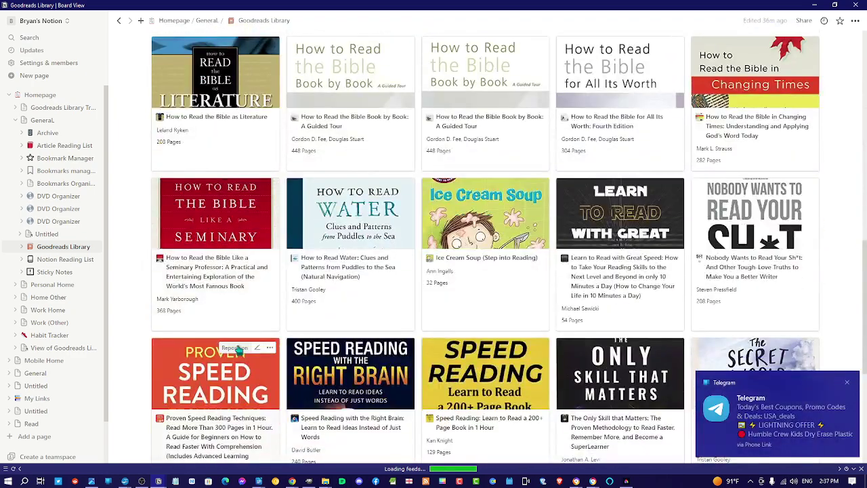
pyautogui.scroll(-2, 240, 349)
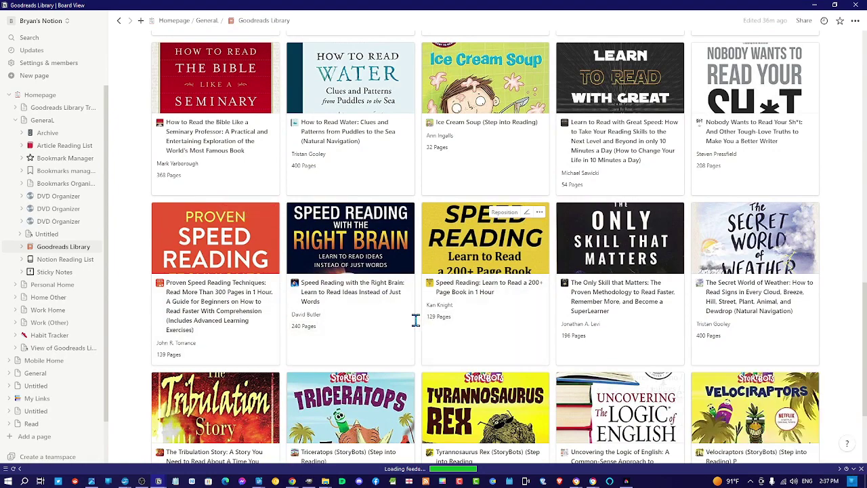
pyautogui.scroll(1, 411, 324)
pyautogui.scroll(2, 411, 324)
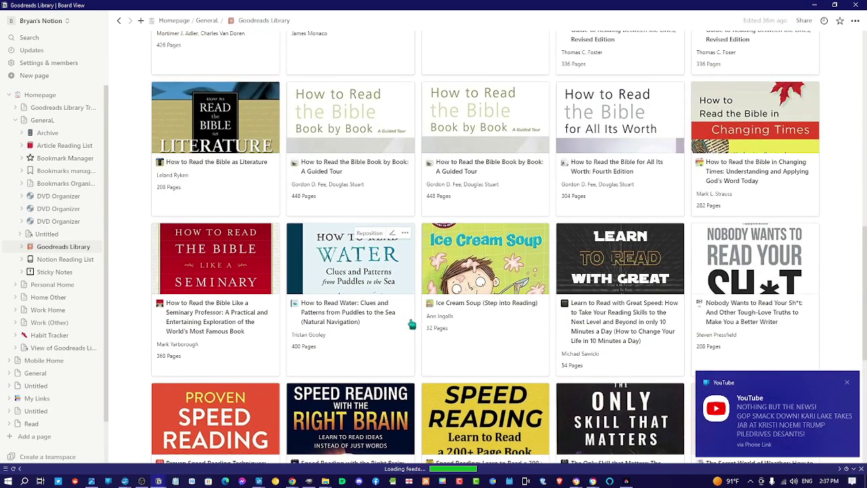
pyautogui.scroll(10, 412, 324)
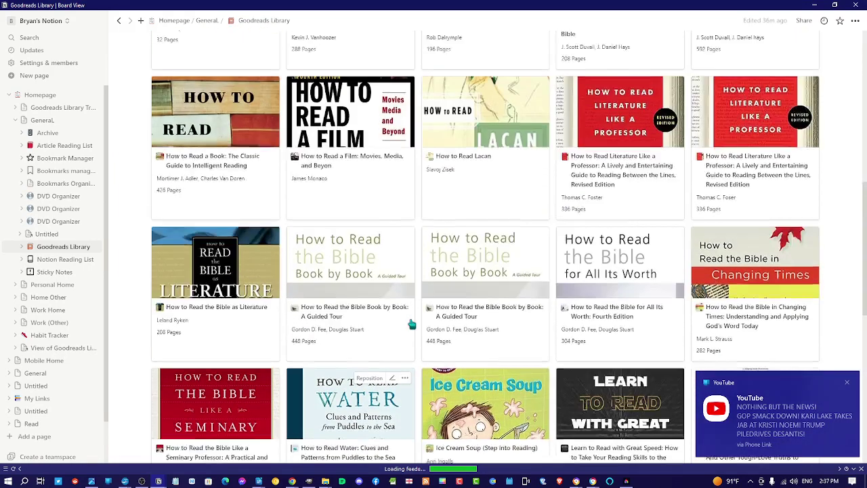
pyautogui.scroll(-4, 411, 324)
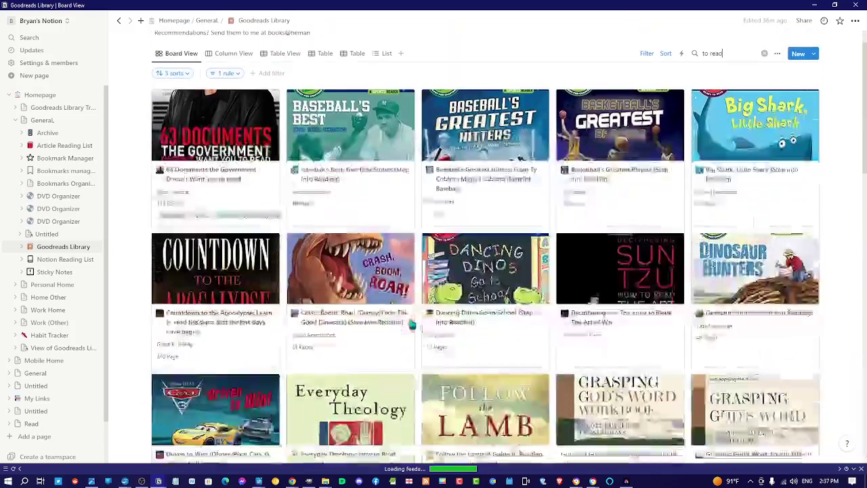
pyautogui.scroll(4, 411, 324)
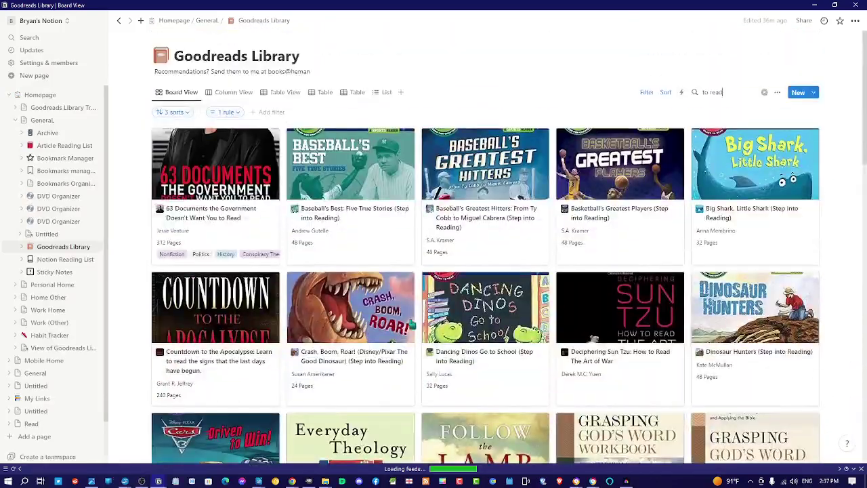
# Clear the library search and search the board for "to buy" instead
pyautogui.click(765, 93)
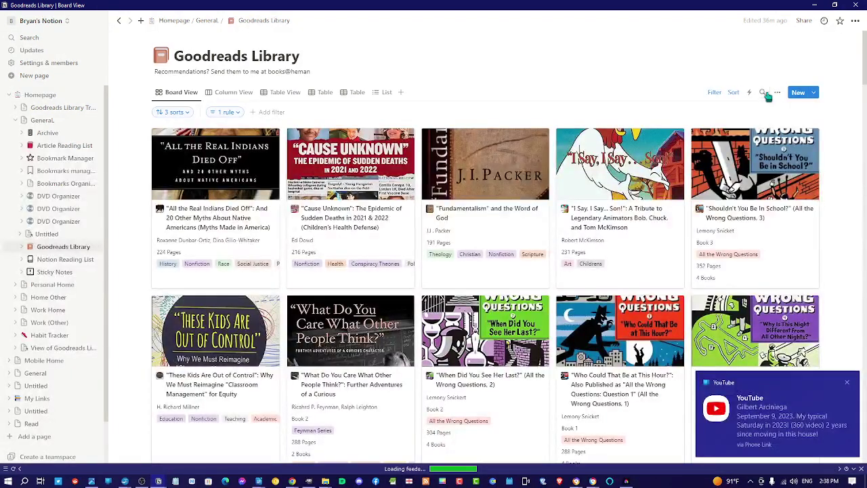
pyautogui.click(766, 95)
pyautogui.write('to b')
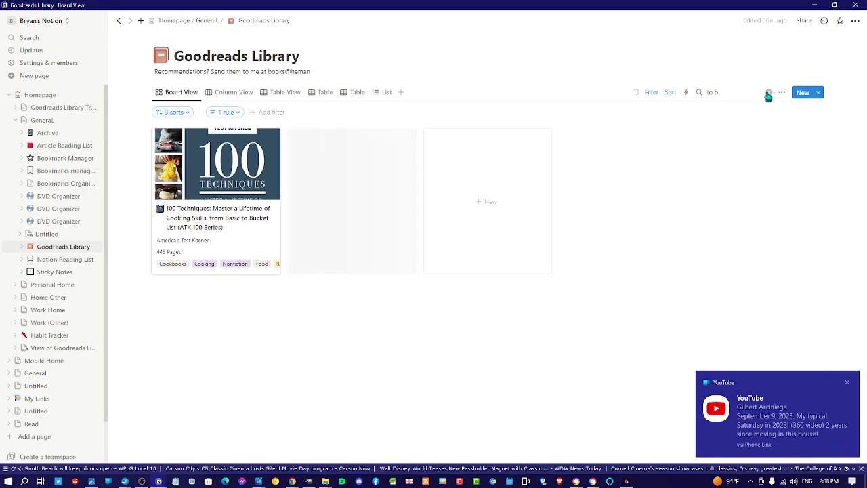
pyautogui.write('e')
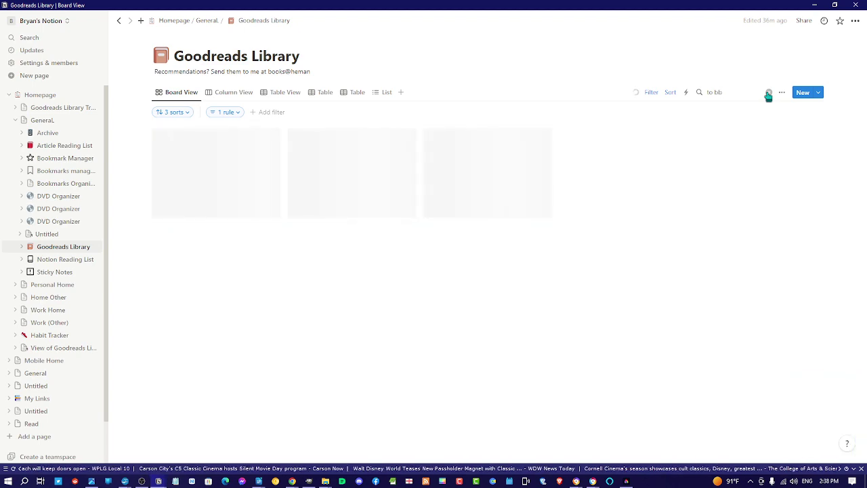
pyautogui.press('BackSpace')
pyautogui.write('uy')
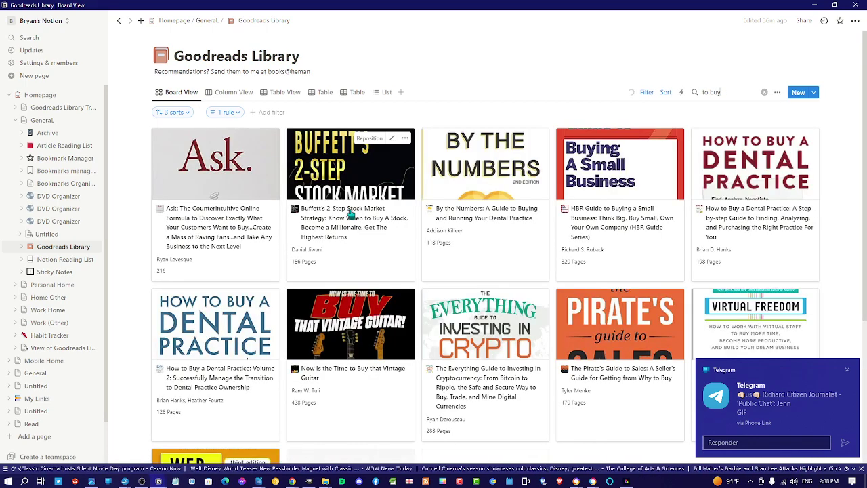
# Consult the untitled entry's Status options for the exact wording, and change the library search to "to be bought"
pyautogui.tripleClick(712, 93)
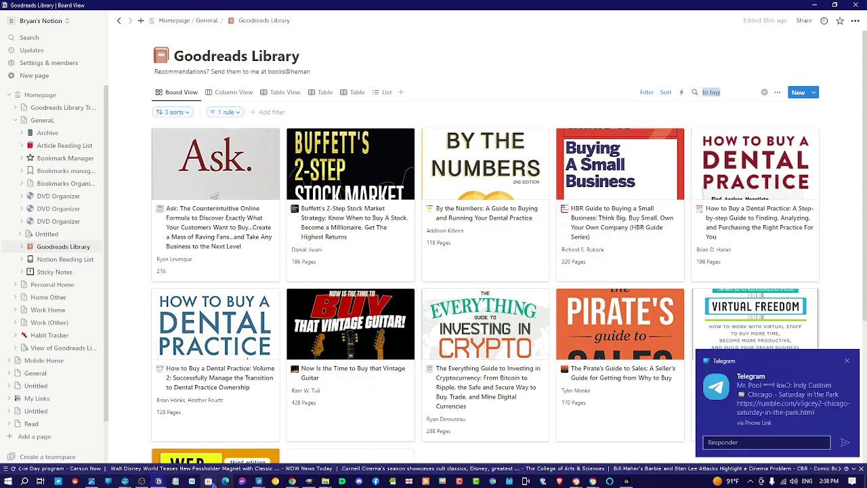
pyautogui.moveTo(158, 481)
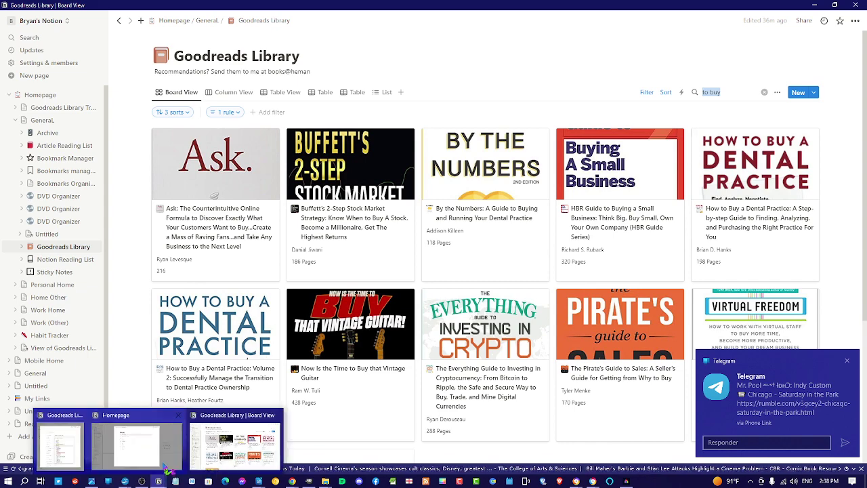
pyautogui.moveTo(166, 463)
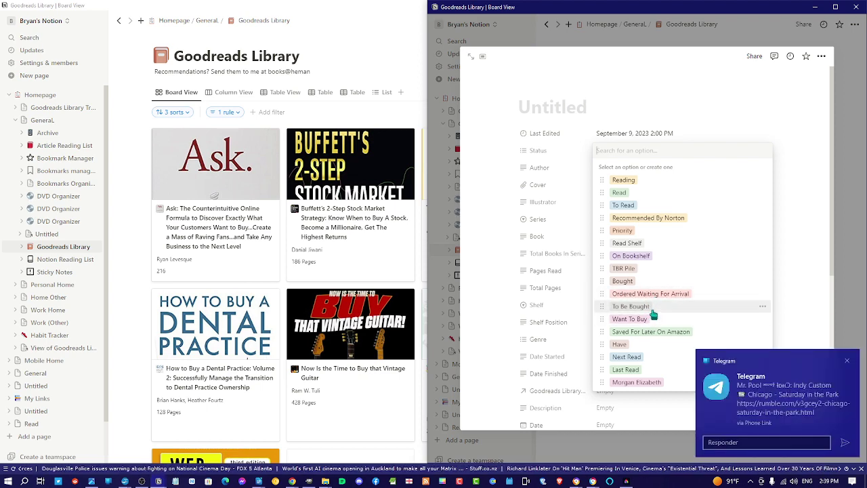
pyautogui.click(360, 54)
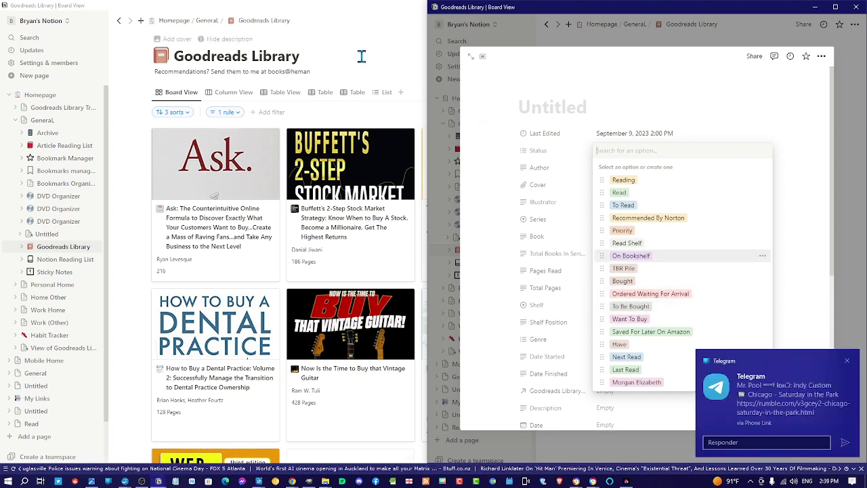
pyautogui.press('super+Up')
pyautogui.hotkey('ctrl', 'shift', 'Left')
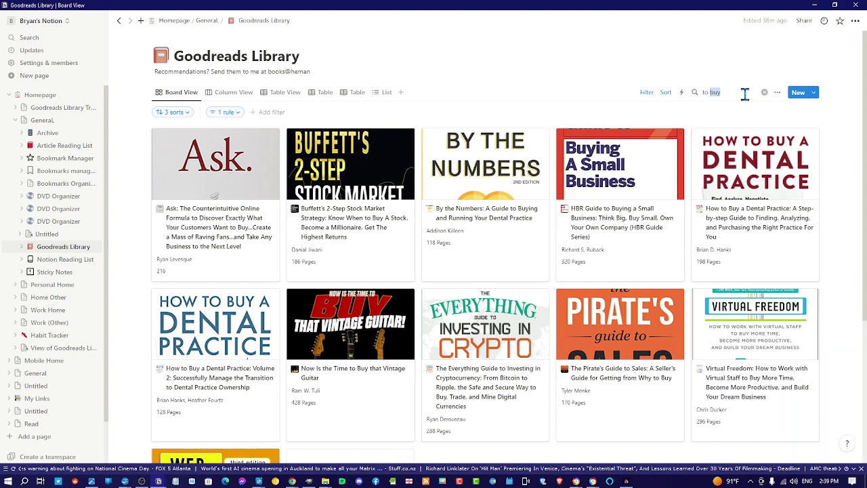
pyautogui.write('be bought')
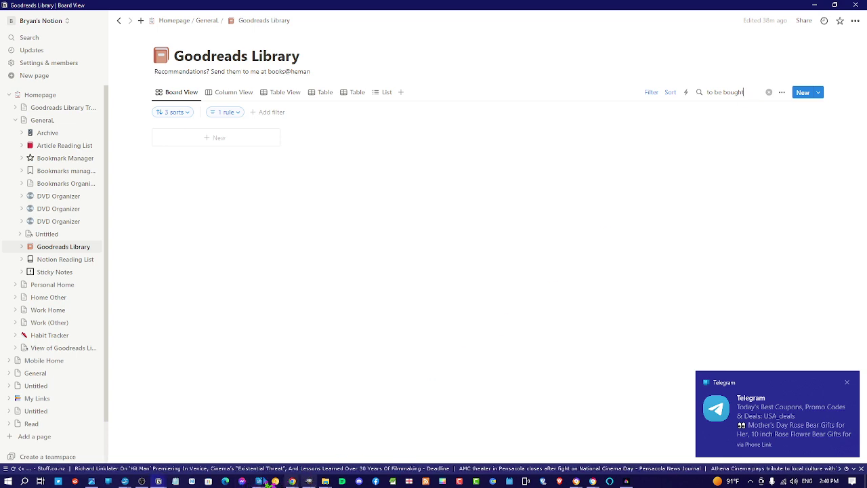
# Review the Status options of the untitled entry again and return to the full Goodreads Library board
pyautogui.moveTo(159, 481)
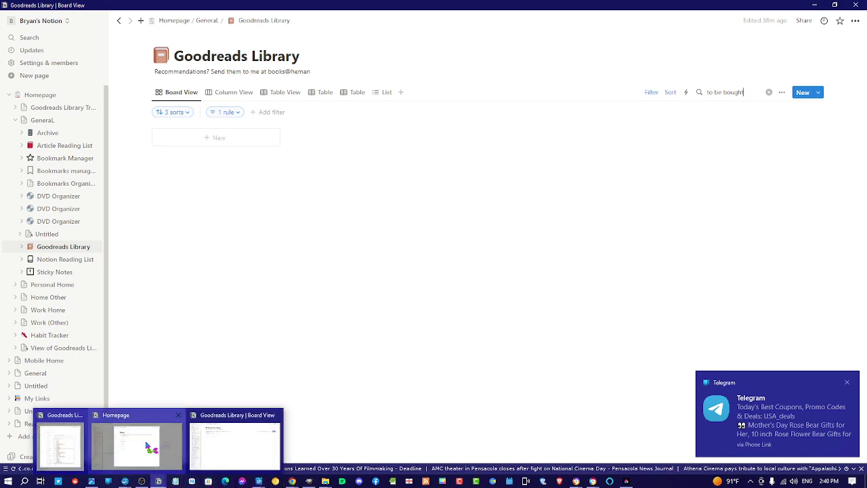
pyautogui.moveTo(142, 444)
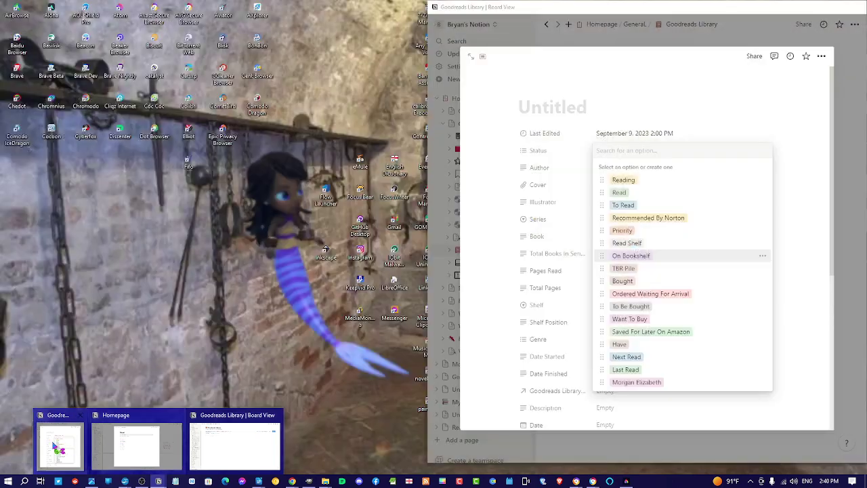
pyautogui.click(234, 444)
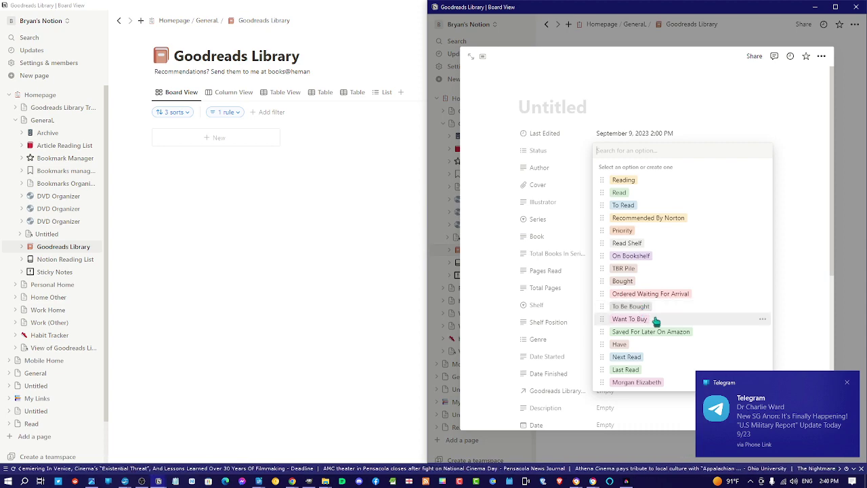
pyautogui.click(403, 27)
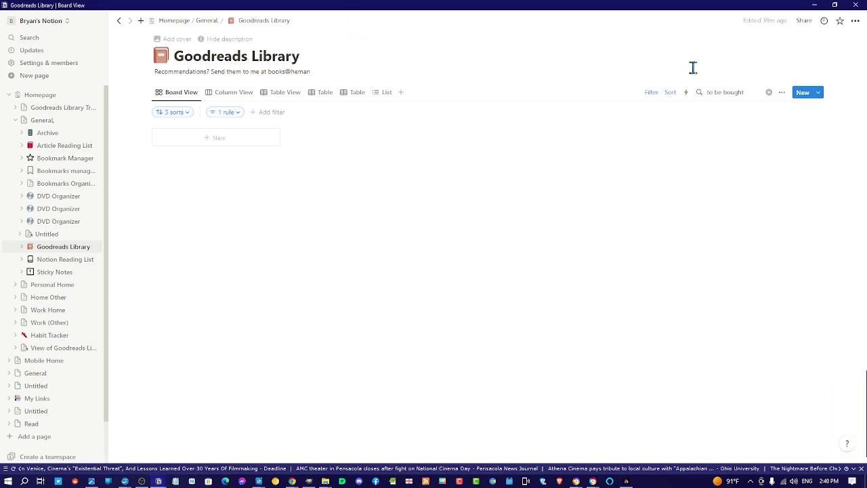
# Replace the library search with "want to read" and undo the stray edit to the Goodreads Library title
pyautogui.doubleClick(744, 95)
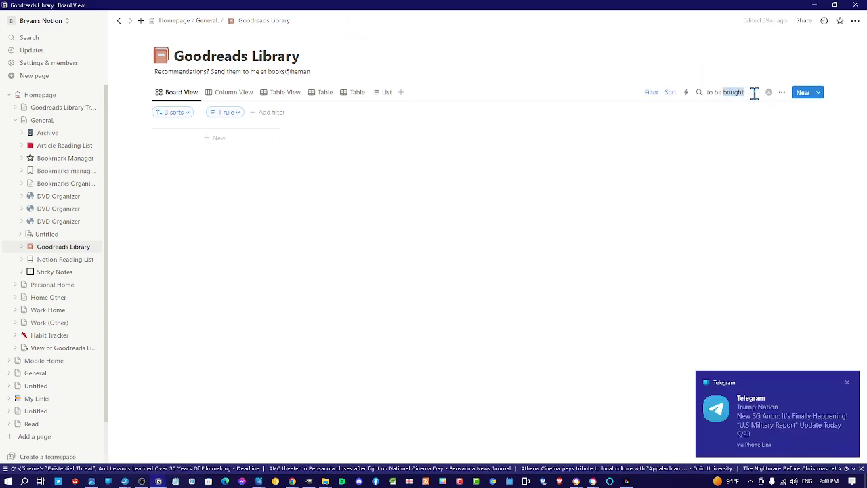
pyautogui.tripleClick(754, 93)
pyautogui.write('want to re')
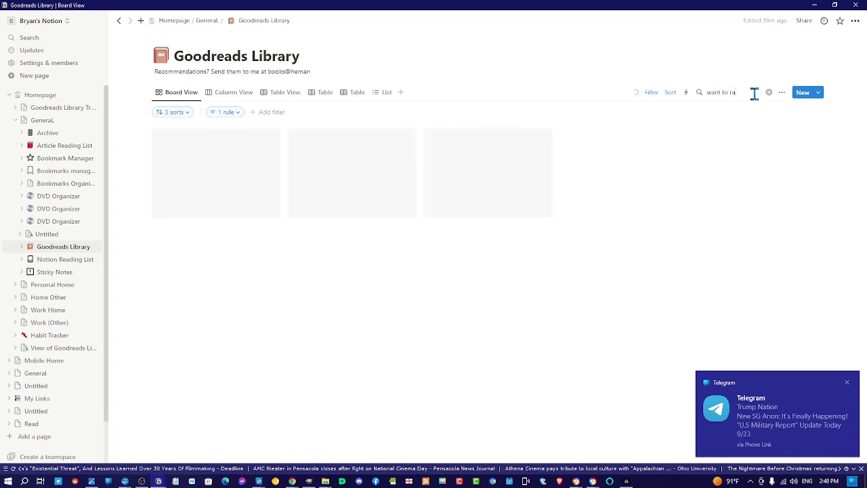
pyautogui.press('BackSpace')
pyautogui.press('BackSpace')
pyautogui.write('ad')
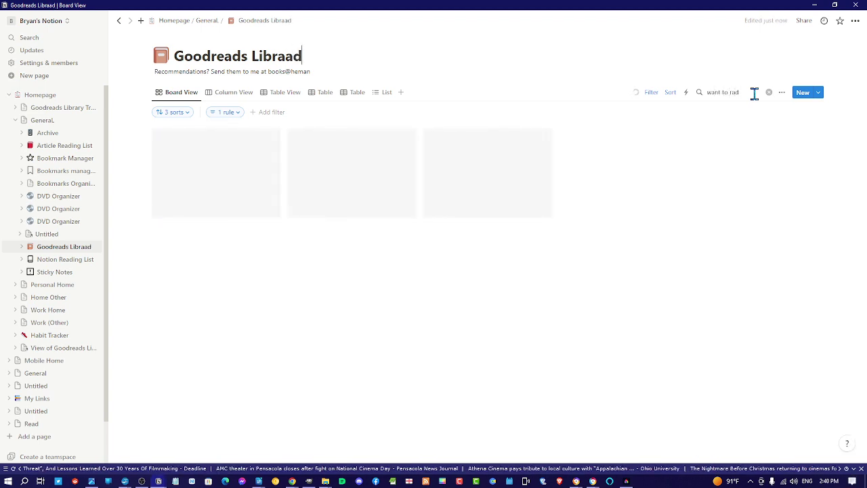
pyautogui.hotkey('ctrl', 'z')
pyautogui.tripleClick(755, 93)
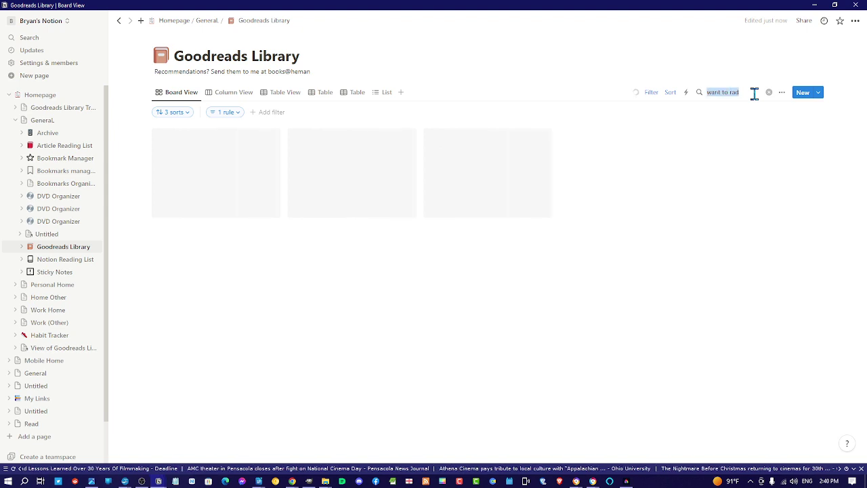
pyautogui.write('want to read')
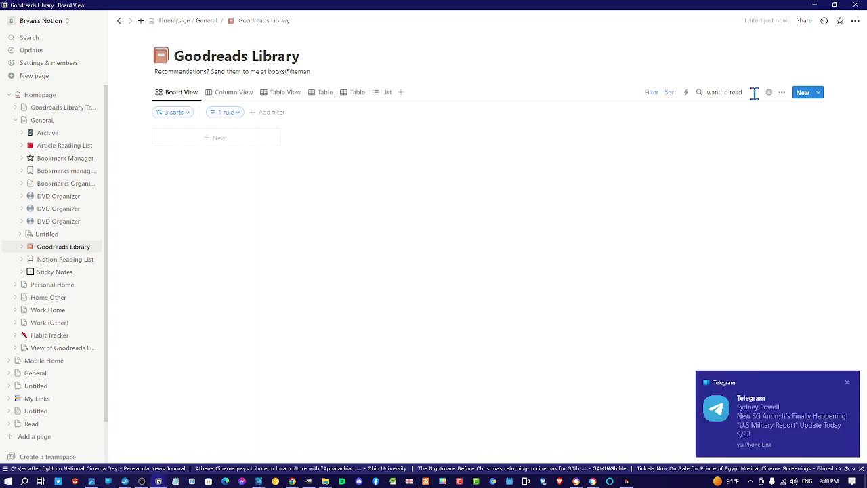
# Clear the "want to read" search from the library board
pyautogui.tripleClick(755, 94)
pyautogui.press('BackSpace')
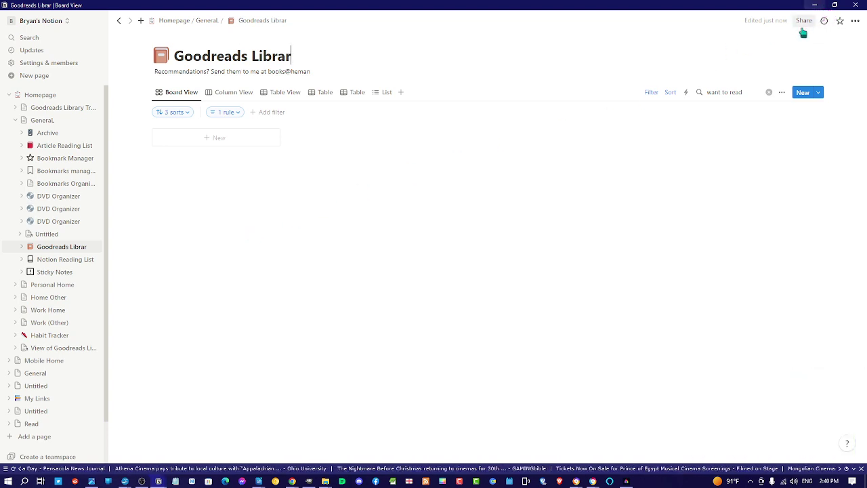
pyautogui.click(770, 94)
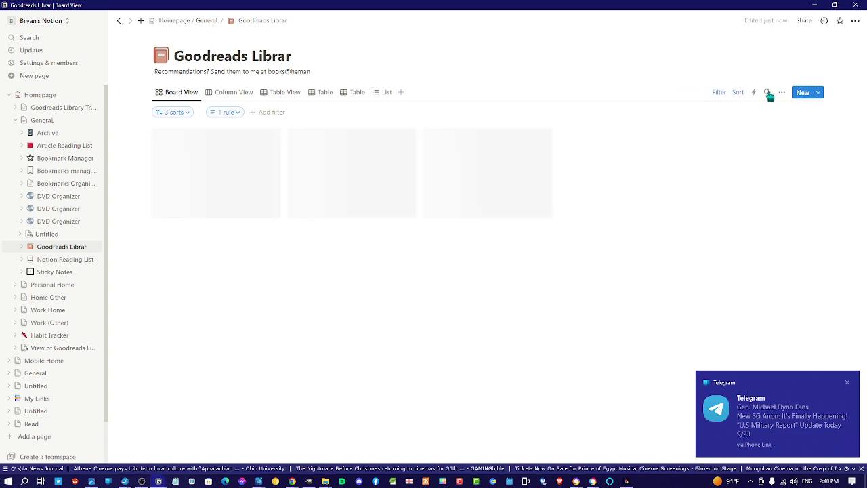
# Switch to the Notion window with the new Read page and retitle that page "TBR"
pyautogui.click(815, 6)
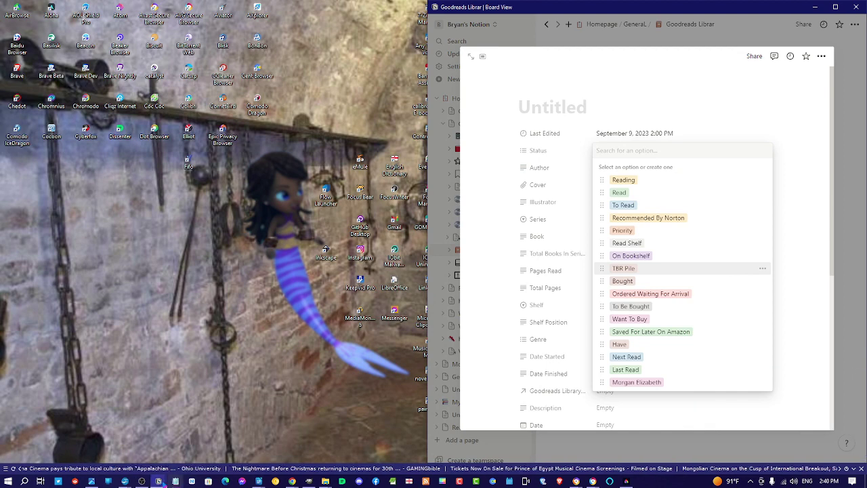
pyautogui.moveTo(160, 483)
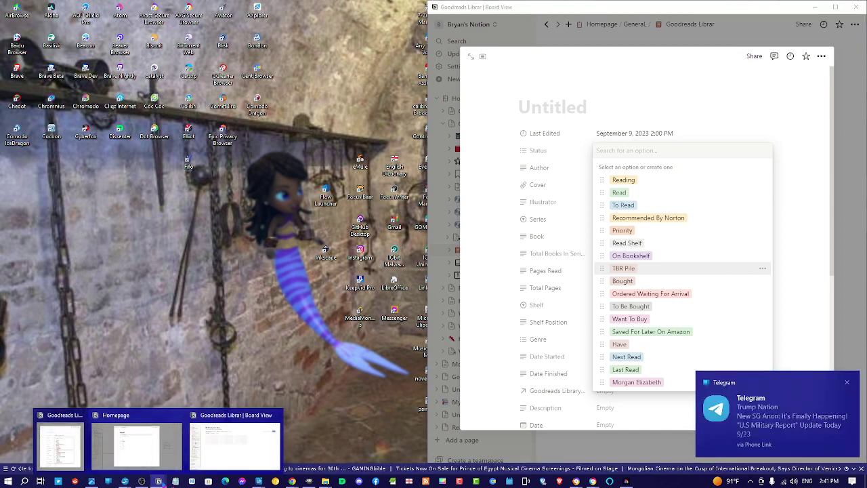
pyautogui.click(142, 438)
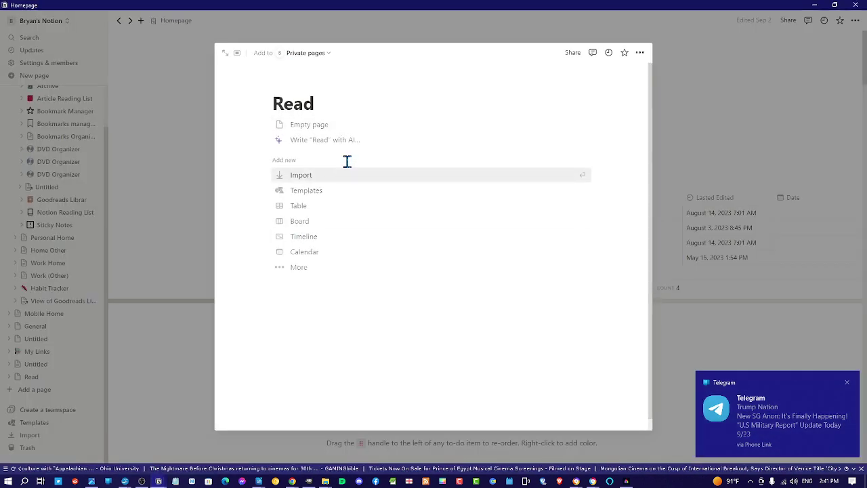
pyautogui.moveTo(338, 103); pyautogui.dragTo(253, 98)
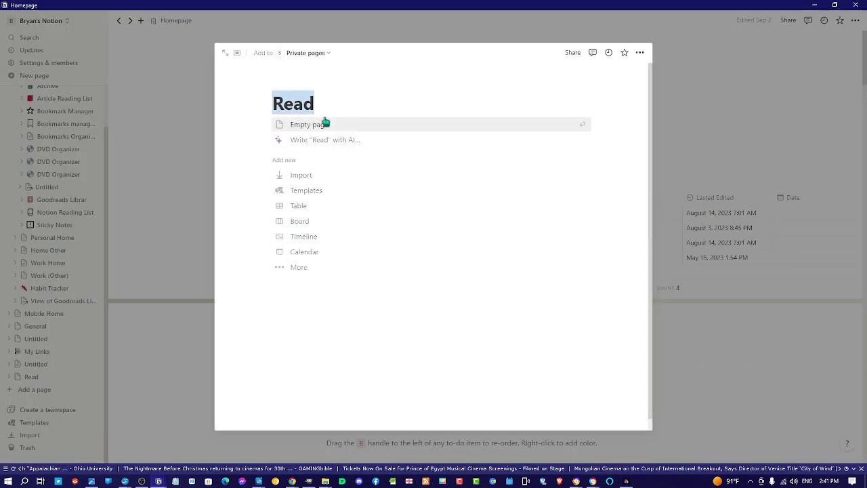
pyautogui.press('Left')
pyautogui.press('Right')
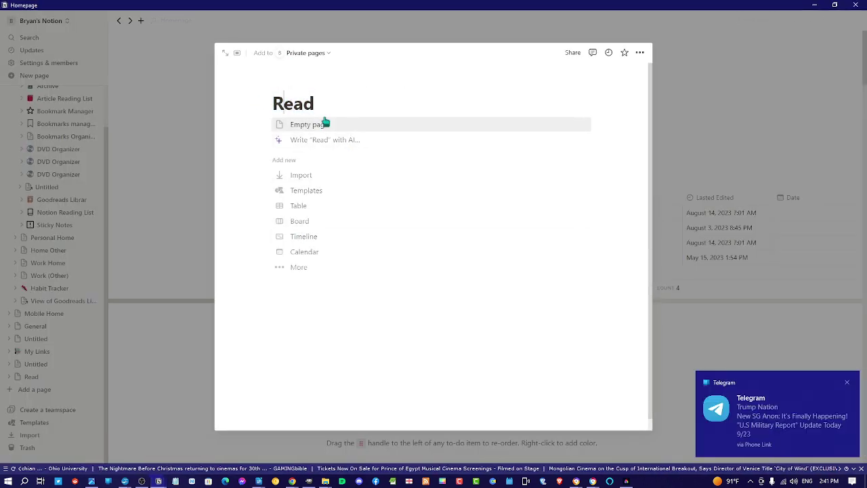
pyautogui.write('B')
pyautogui.click(338, 109)
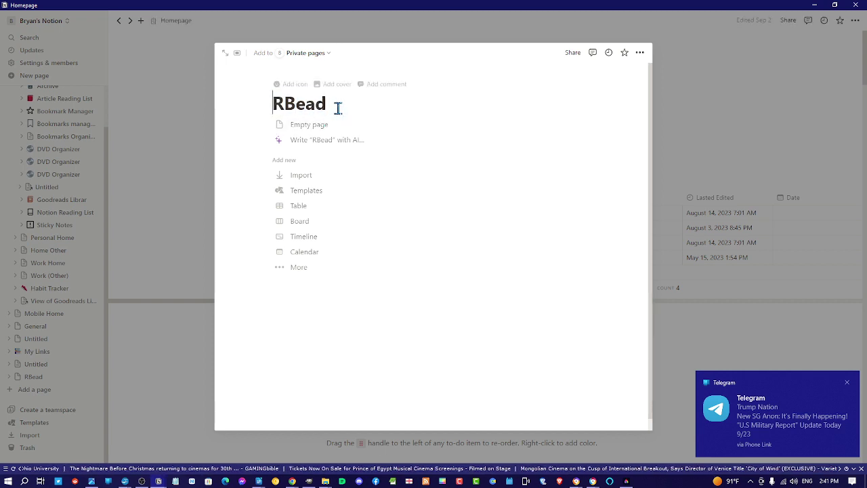
pyautogui.press('BackSpace')
pyautogui.press('BackSpace')
pyautogui.press('BackSpace')
pyautogui.press('BackSpace')
pyautogui.press('BackSpace')
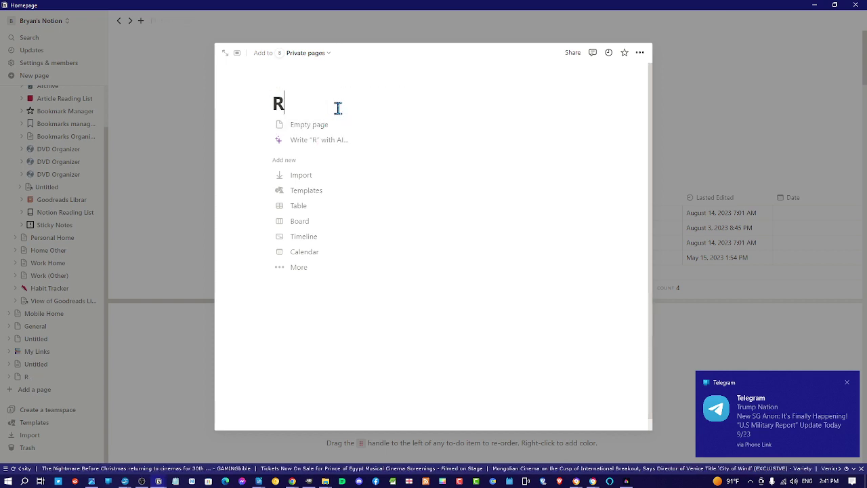
pyautogui.write('tb')
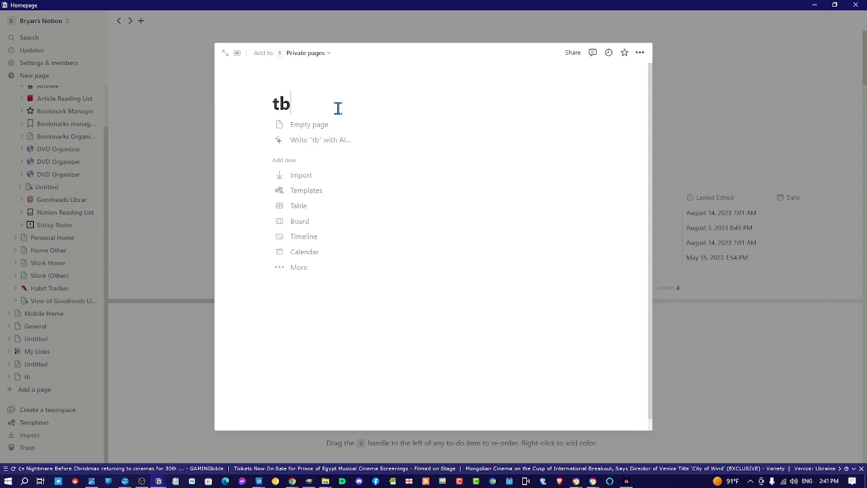
pyautogui.press('BackSpace')
pyautogui.press('BackSpace')
pyautogui.write('TBR')
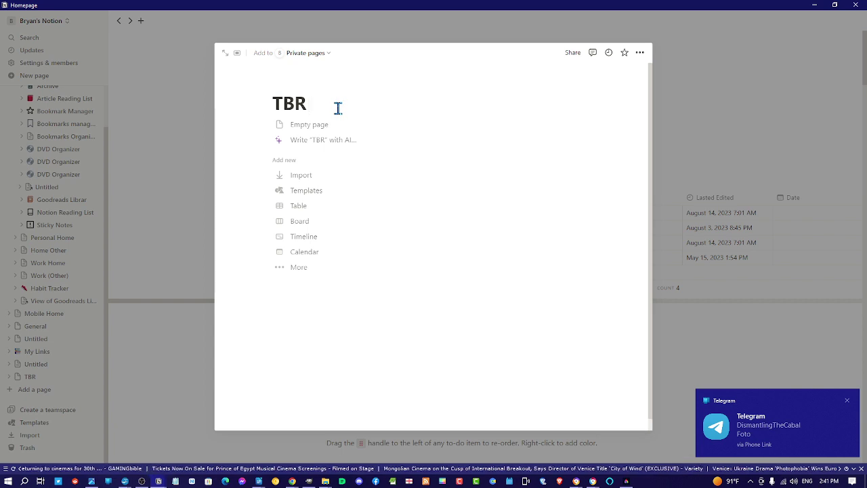
# Replace the TBR page's title with "Next To Read"
pyautogui.press('BackSpace')
pyautogui.press('BackSpace')
pyautogui.press('BackSpace')
pyautogui.write('B')
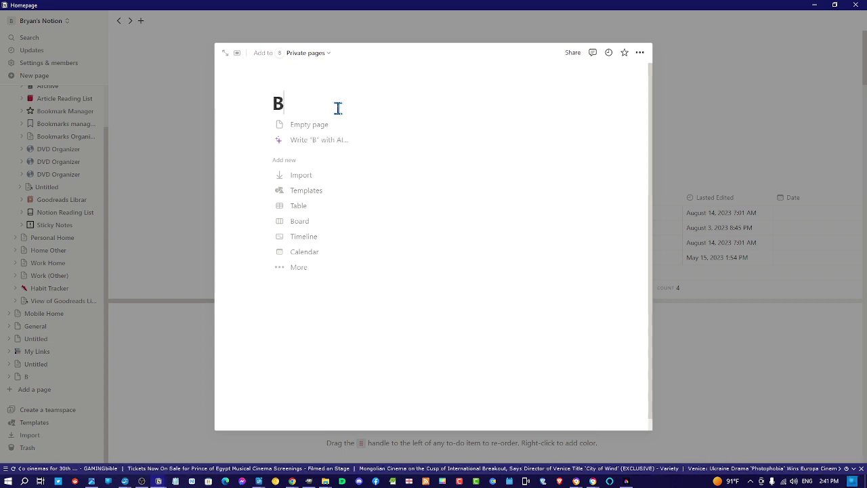
pyautogui.write('ooks T')
pyautogui.press('BackSpace')
pyautogui.press('BackSpace')
pyautogui.press('BackSpace')
pyautogui.press('BackSpace')
pyautogui.press('BackSpace')
pyautogui.press('BackSpace')
pyautogui.press('BackSpace')
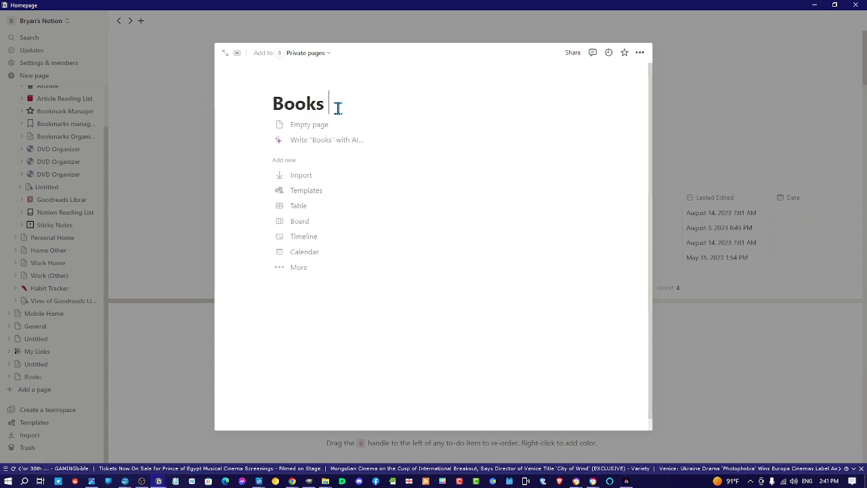
pyautogui.write('Next To Ra')
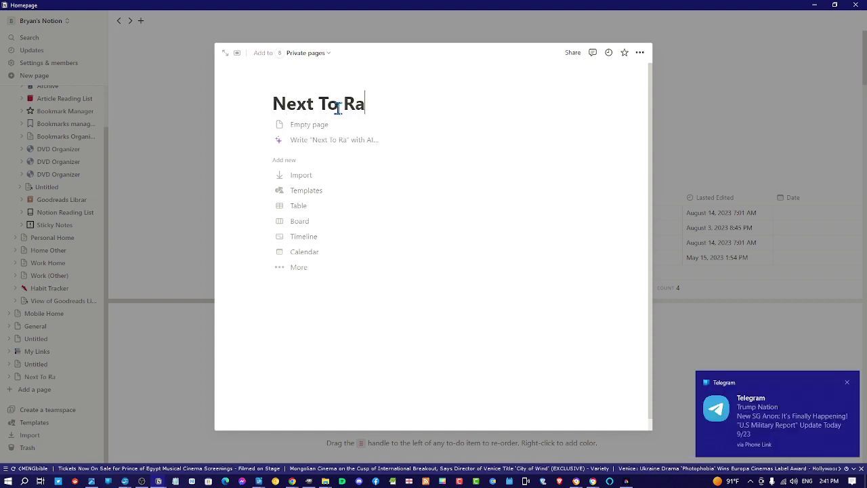
pyautogui.press('BackSpace')
pyautogui.write('ead')
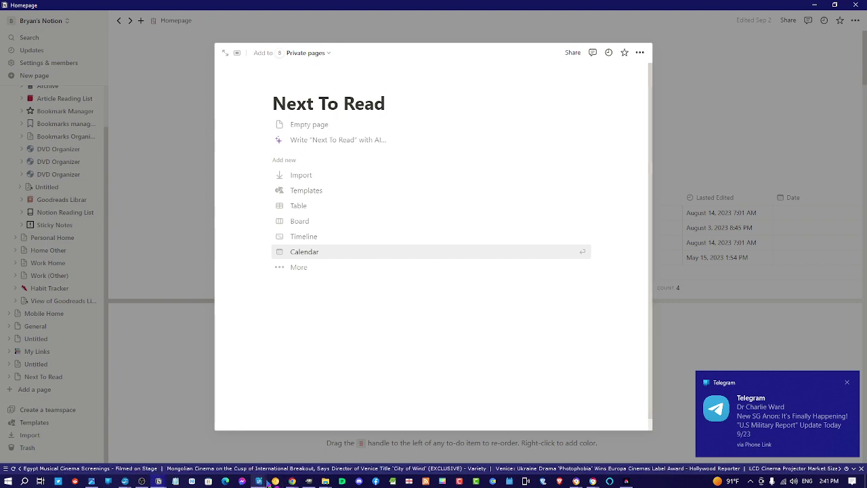
# Return to the library board window and restore the missing letter so its title reads "Goodreads Library"
pyautogui.moveTo(177, 483)
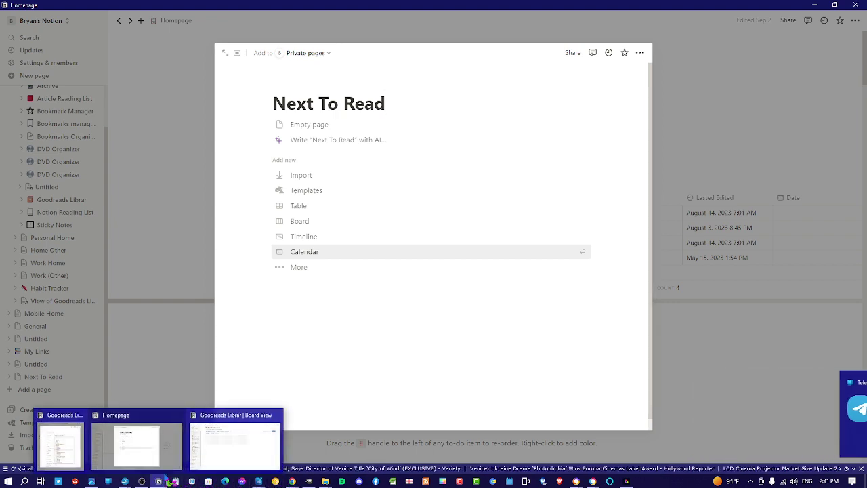
pyautogui.click(234, 437)
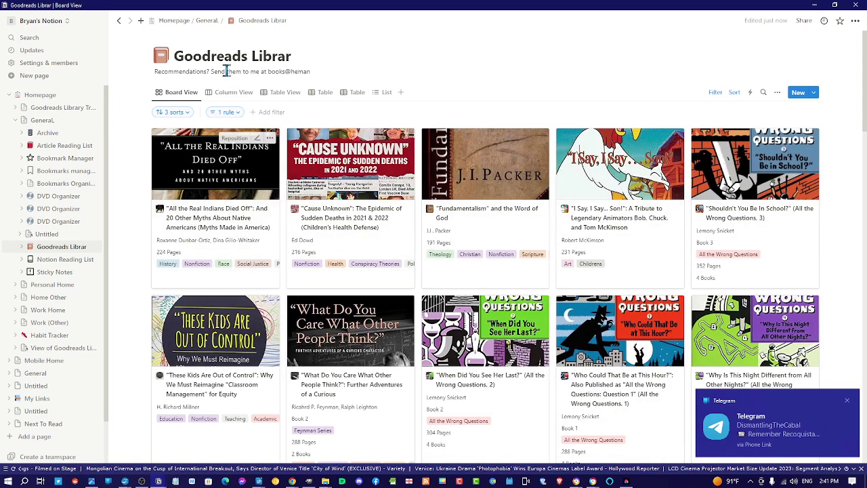
pyautogui.click(322, 65)
pyautogui.write('y')
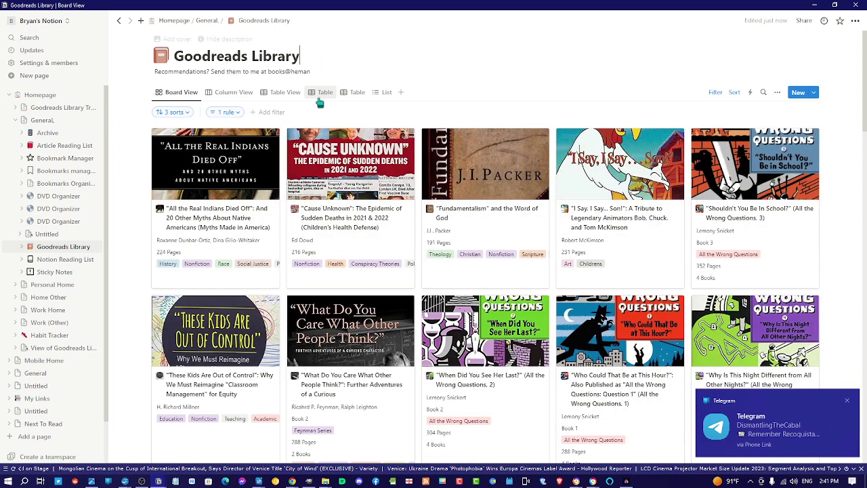
pyautogui.moveTo(864, 66); pyautogui.dragTo(847, 48)
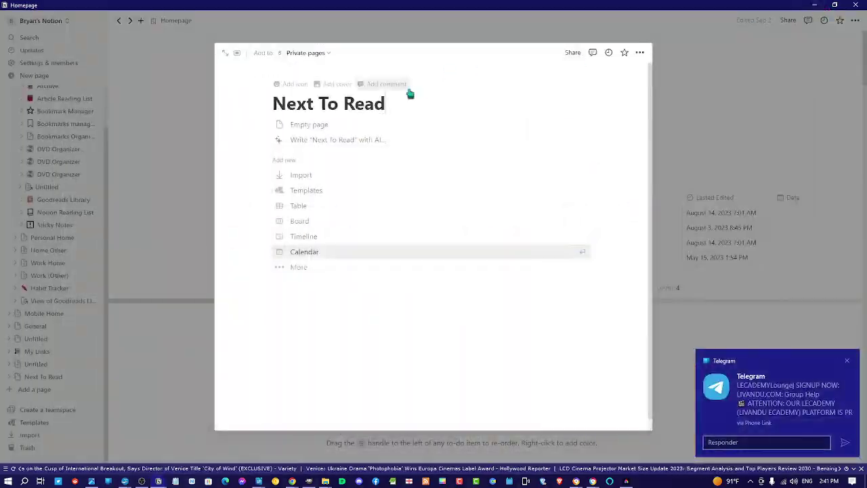
# Return to the Next To Read page and replace its title with "Books To Buy"
pyautogui.moveTo(384, 103); pyautogui.dragTo(314, 102)
pyautogui.click(408, 101)
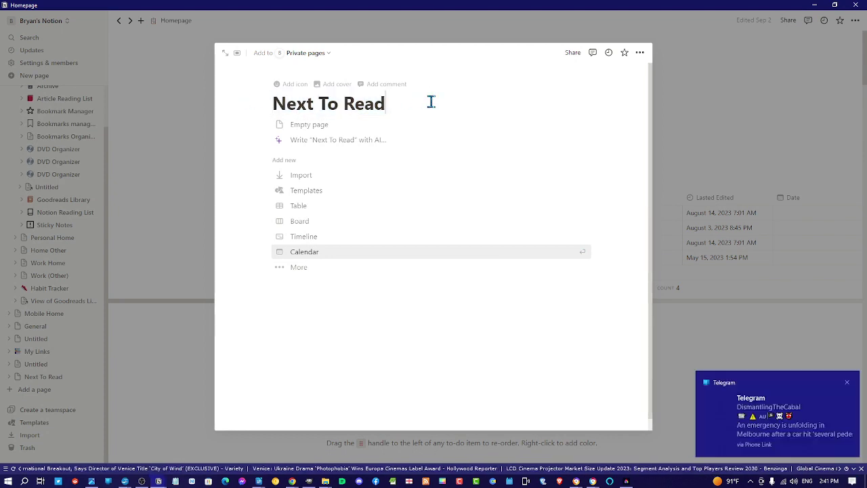
pyautogui.press('Home')
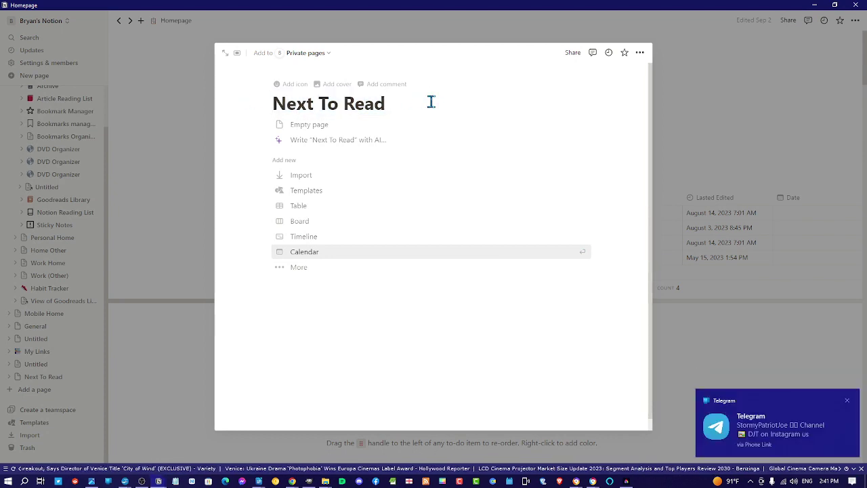
pyautogui.press('End')
pyautogui.press('Home')
pyautogui.write('BOo')
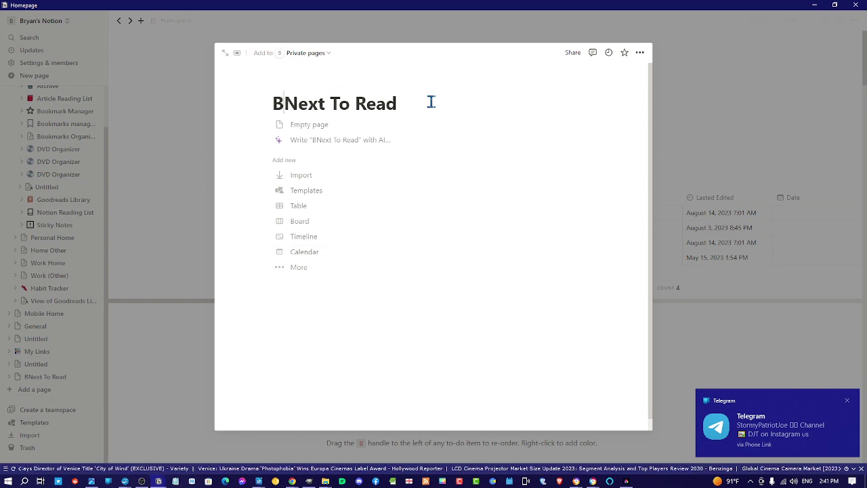
pyautogui.press('Home')
pyautogui.press('End')
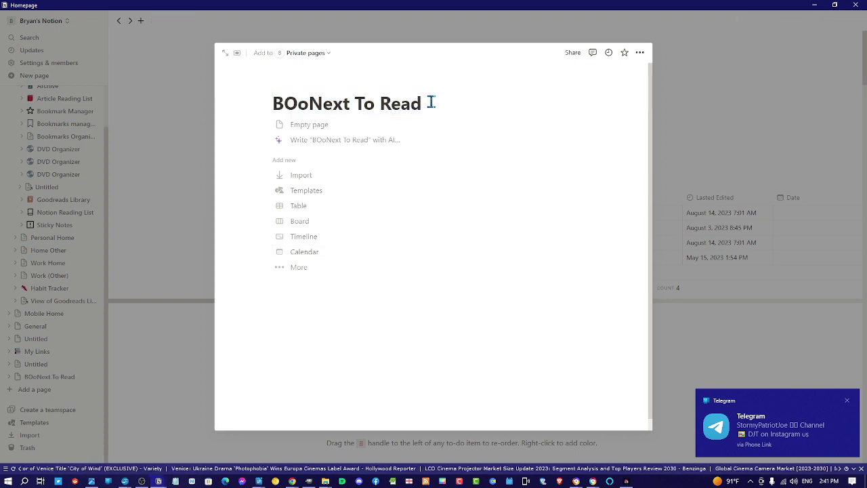
pyautogui.press('BackSpace')
pyautogui.press('BackSpace')
pyautogui.press('BackSpace')
pyautogui.press('BackSpace')
pyautogui.press('BackSpace')
pyautogui.press('BackSpace')
pyautogui.press('BackSpace')
pyautogui.press('BackSpace')
pyautogui.press('BackSpace')
pyautogui.press('BackSpace')
pyautogui.press('BackSpace')
pyautogui.press('BackSpace')
pyautogui.press('BackSpace')
pyautogui.press('BackSpace')
pyautogui.press('BackSpace')
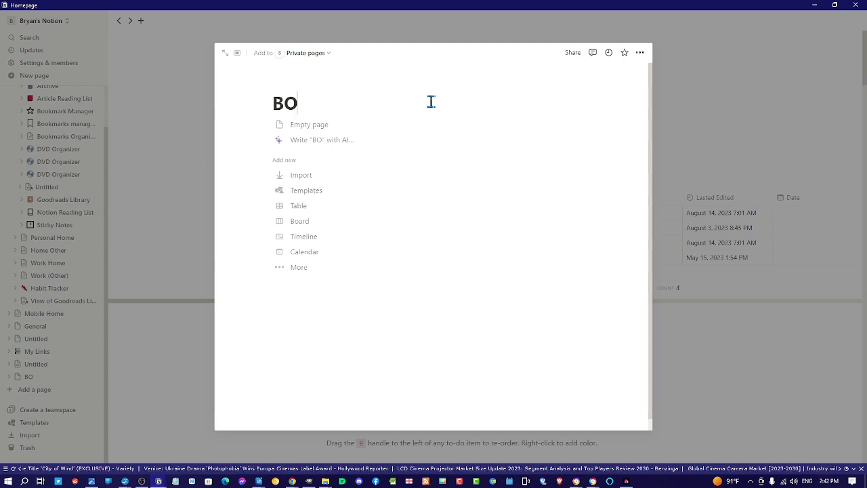
pyautogui.write('Books To Buy')
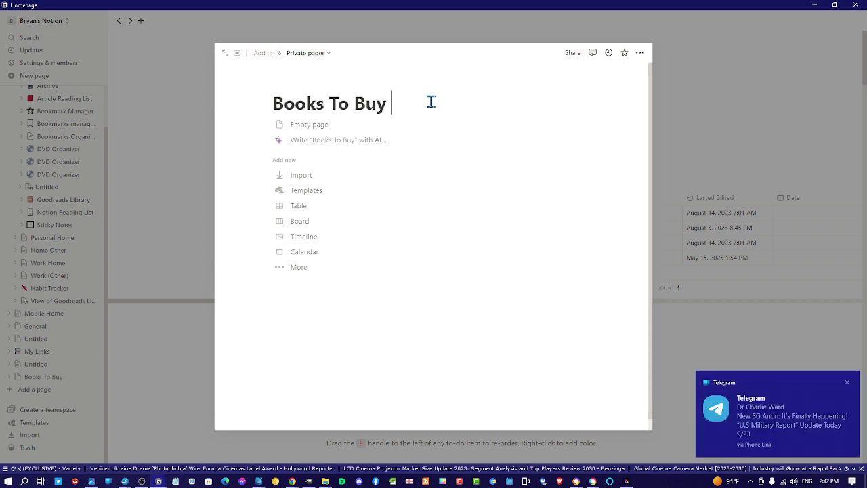
# Replace the Books To Buy page's title with "Next Book To Buy"
pyautogui.press('BackSpace')
pyautogui.press('BackSpace')
pyautogui.press('BackSpace')
pyautogui.press('BackSpace')
pyautogui.press('BackSpace')
pyautogui.press('BackSpace')
pyautogui.press('BackSpace')
pyautogui.press('BackSpace')
pyautogui.press('BackSpace')
pyautogui.press('BackSpace')
pyautogui.press('BackSpace')
pyautogui.press('BackSpace')
pyautogui.press('BackSpace')
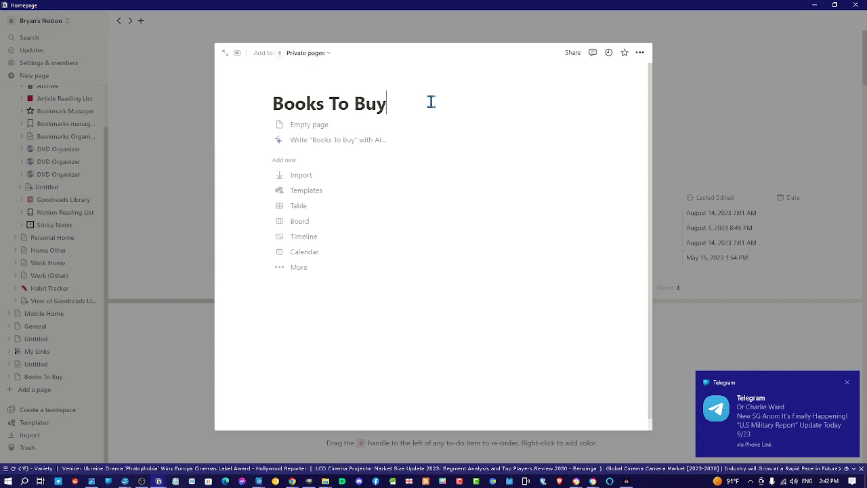
pyautogui.write('Nex')
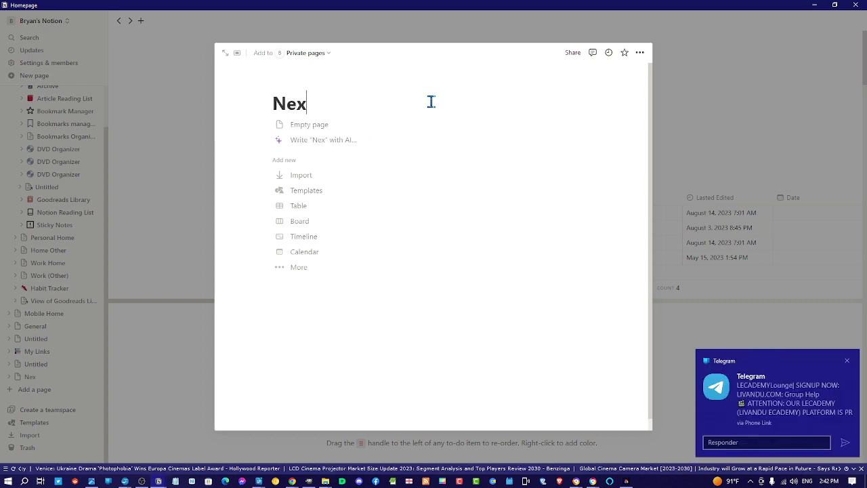
pyautogui.write('t Book To Buy')
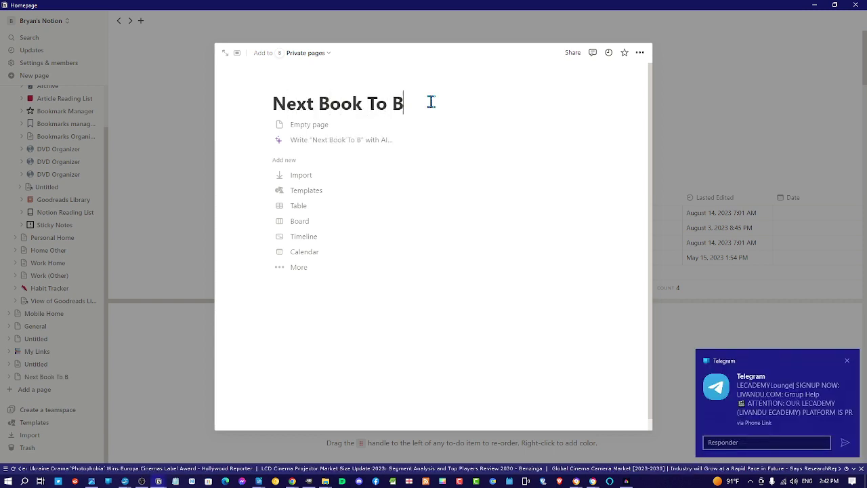
# Erase the Next Book To Buy page's title entirely and return to the Goodreads Library board window
pyautogui.press('BackSpace')
pyautogui.press('BackSpace')
pyautogui.press('BackSpace')
pyautogui.press('BackSpace')
pyautogui.press('BackSpace')
pyautogui.press('BackSpace')
pyautogui.press('BackSpace')
pyautogui.press('BackSpace')
pyautogui.press('BackSpace')
pyautogui.press('BackSpace')
pyautogui.press('BackSpace')
pyautogui.press('BackSpace')
pyautogui.press('BackSpace')
pyautogui.press('BackSpace')
pyautogui.press('BackSpace')
pyautogui.press('BackSpace')
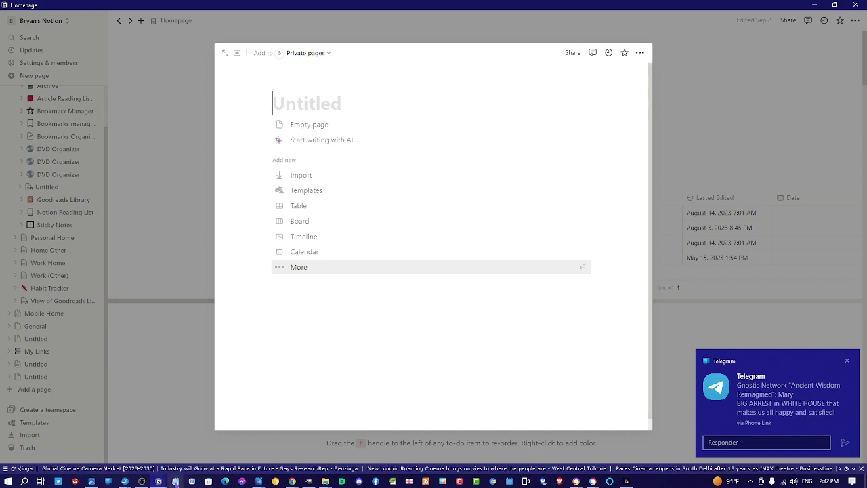
pyautogui.moveTo(158, 481)
pyautogui.click(237, 443)
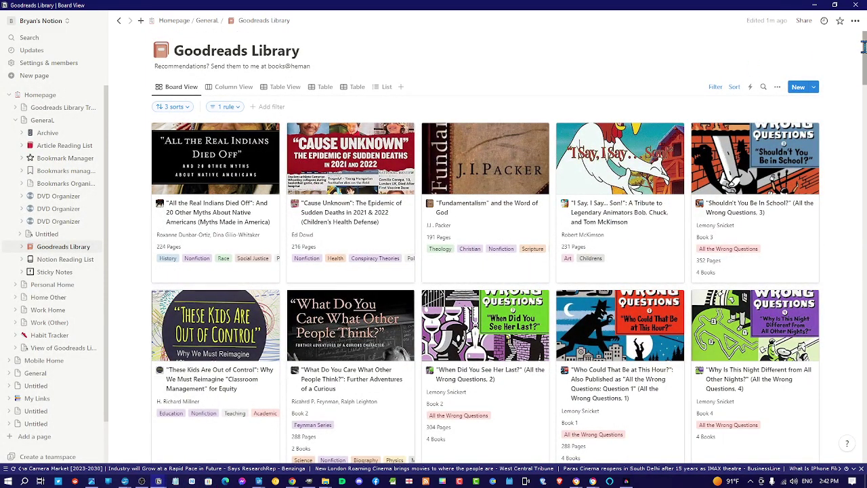
# Look through the Goodreads Library board's book cards down to the end of the loaded list and back to the beginning
pyautogui.scroll(-3, 254, 210)
pyautogui.scroll(-20, 255, 210)
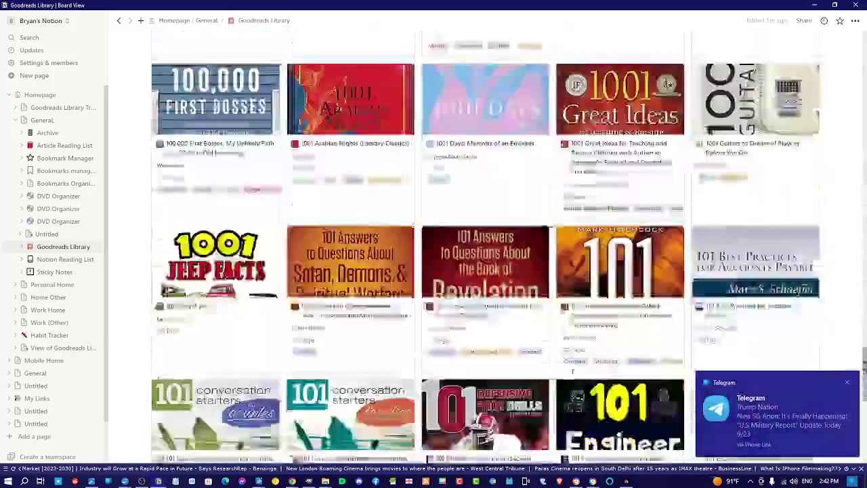
pyautogui.scroll(-4, 254, 210)
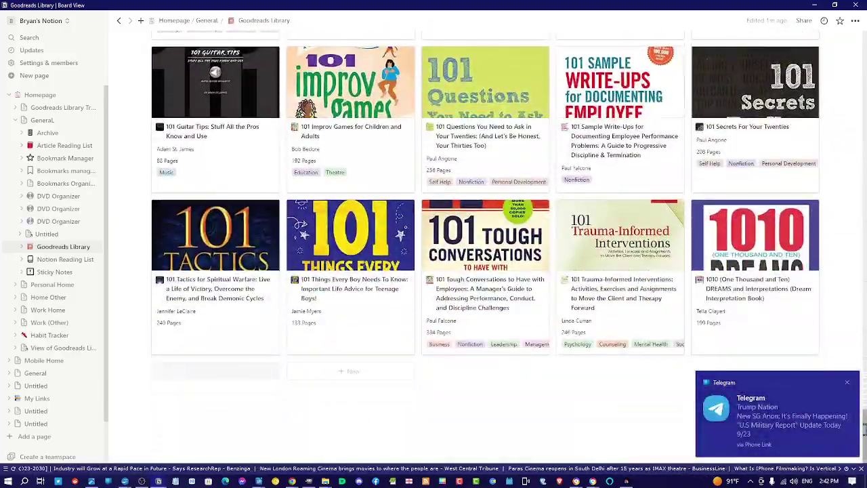
pyautogui.moveTo(865, 427); pyautogui.dragTo(864, 85)
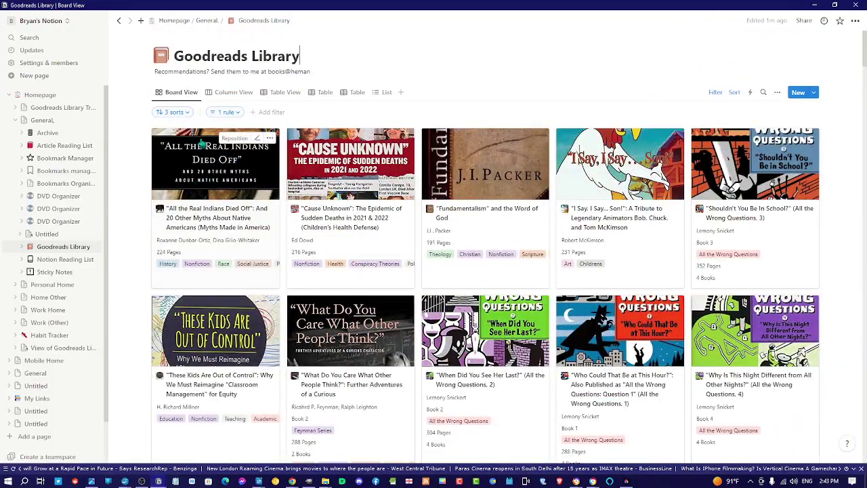
pyautogui.scroll(-4, 138, 270)
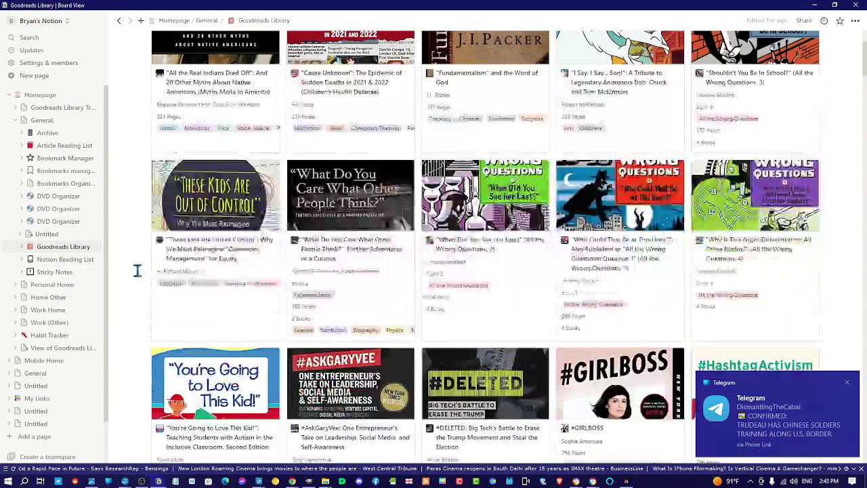
pyautogui.scroll(-5, 138, 271)
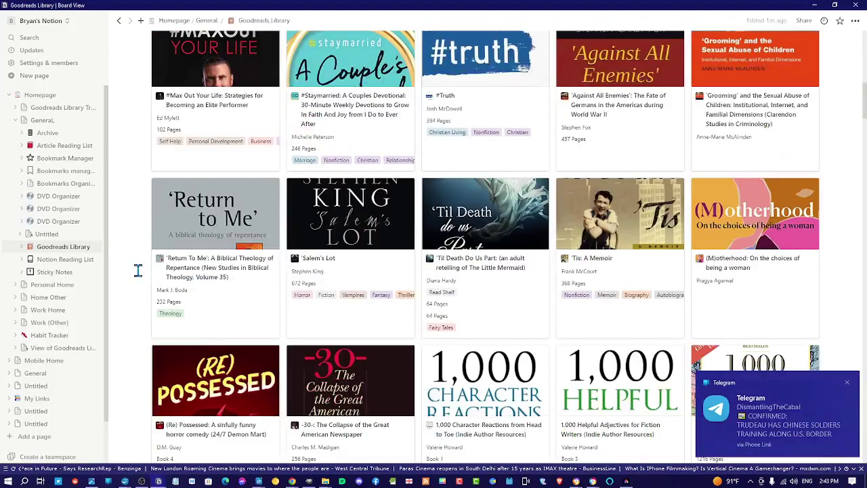
pyautogui.scroll(3, 137, 271)
pyautogui.scroll(6, 138, 270)
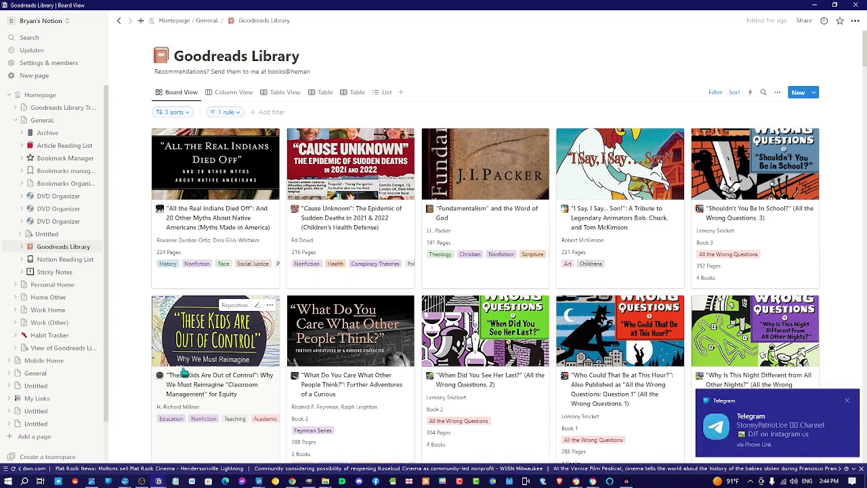
# Search the Goodreads Library board for "king of of hearts"
pyautogui.click(765, 94)
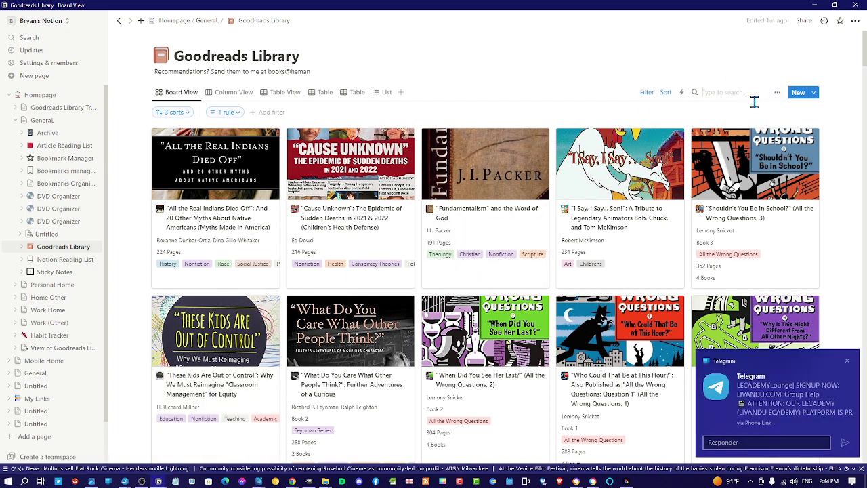
pyautogui.write('king of')
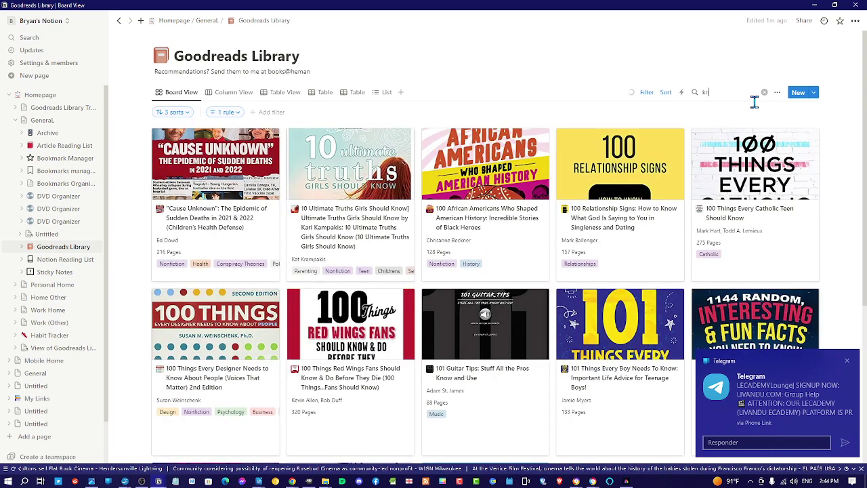
pyautogui.press('BackSpace')
pyautogui.press('BackSpace')
pyautogui.press('BackSpace')
pyautogui.press('BackSpace')
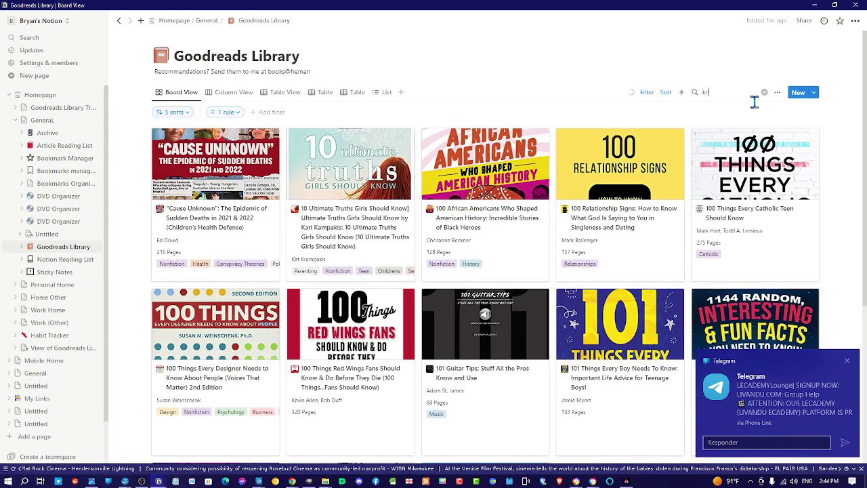
pyautogui.write('g of m')
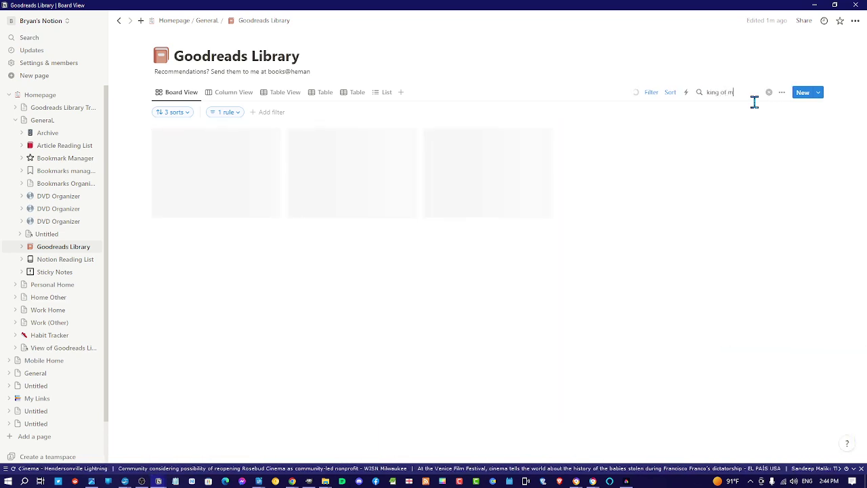
pyautogui.write('aven')
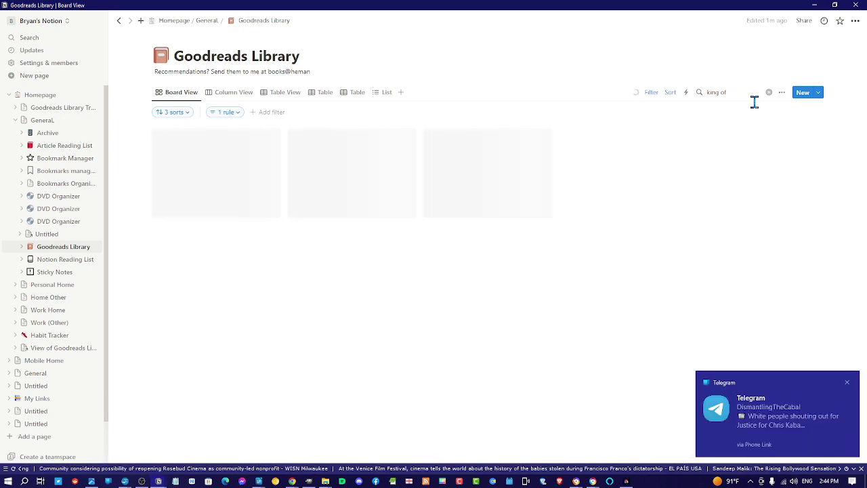
pyautogui.write(' of h')
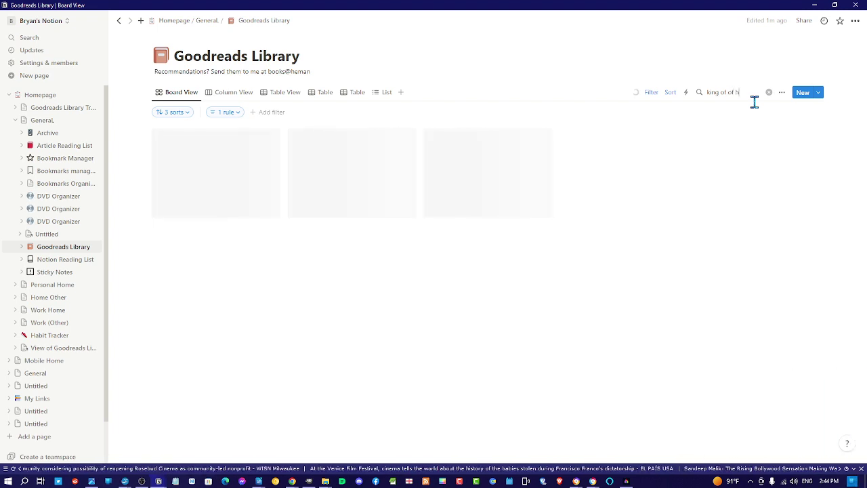
pyautogui.write('earts')
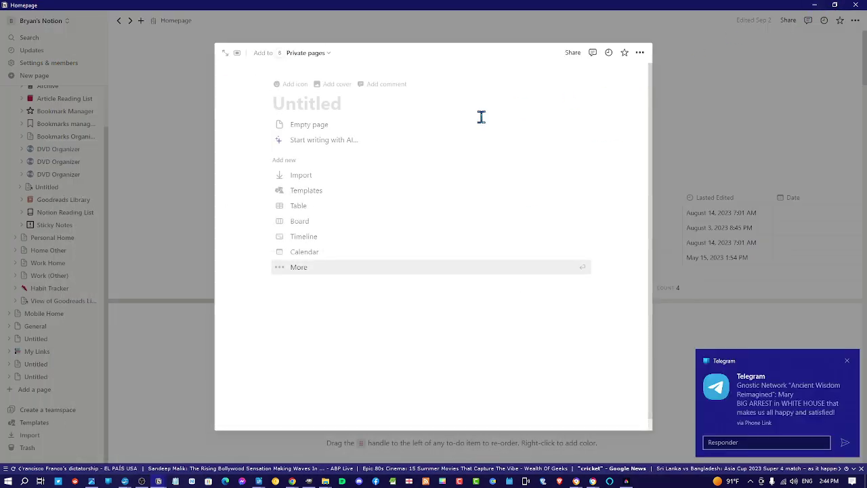
# Open a separate Homepage window from the Goodreads Library board and check the book linked to the tracker's Reading row
pyautogui.press('Down')
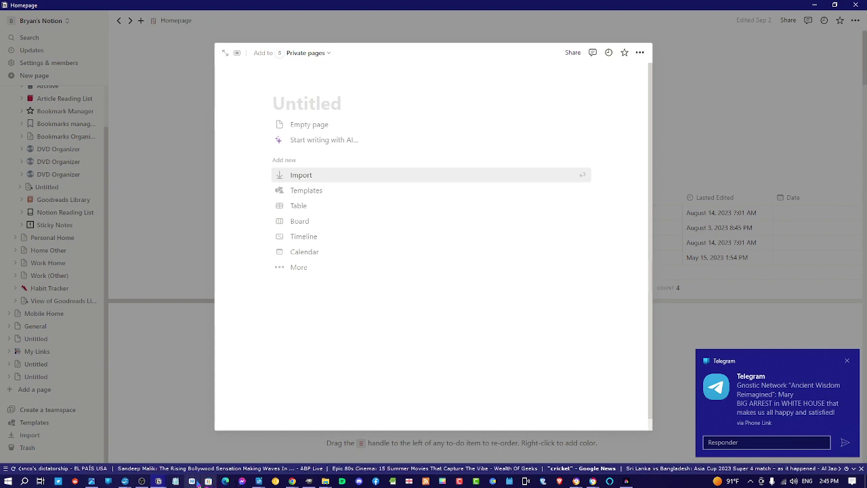
pyautogui.moveTo(159, 482)
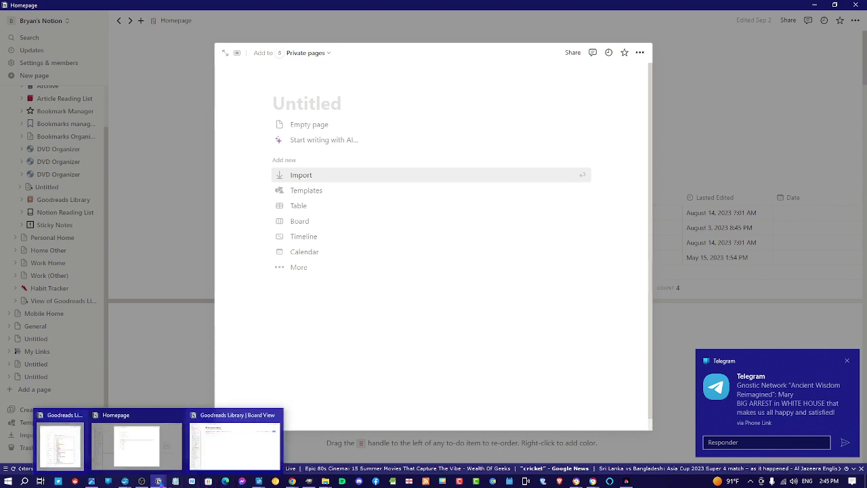
pyautogui.click(227, 447)
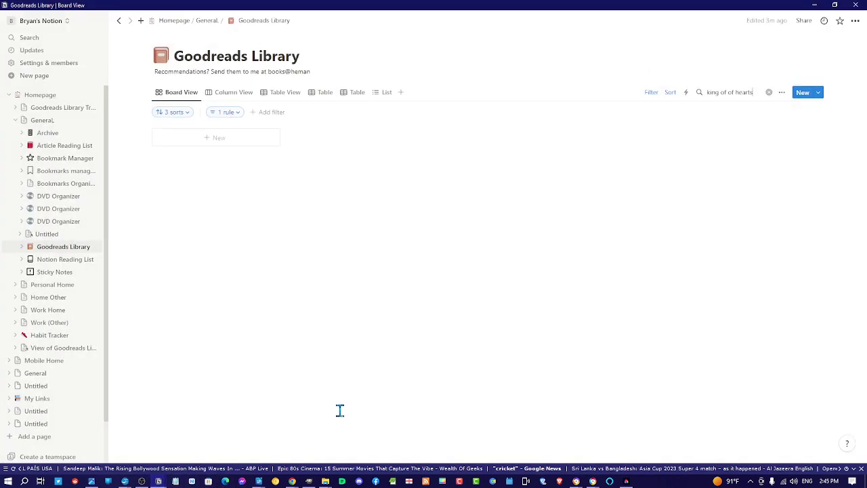
pyautogui.hotkey('ctrl', 'shift', 'n')
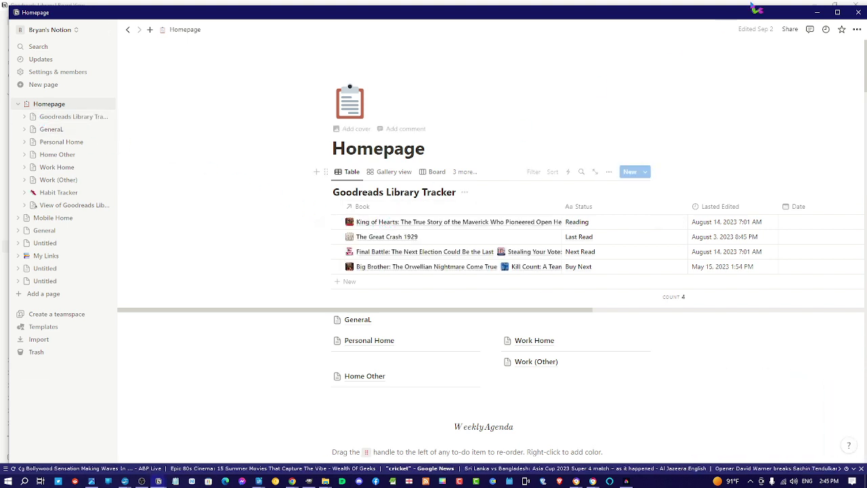
pyautogui.click(364, 224)
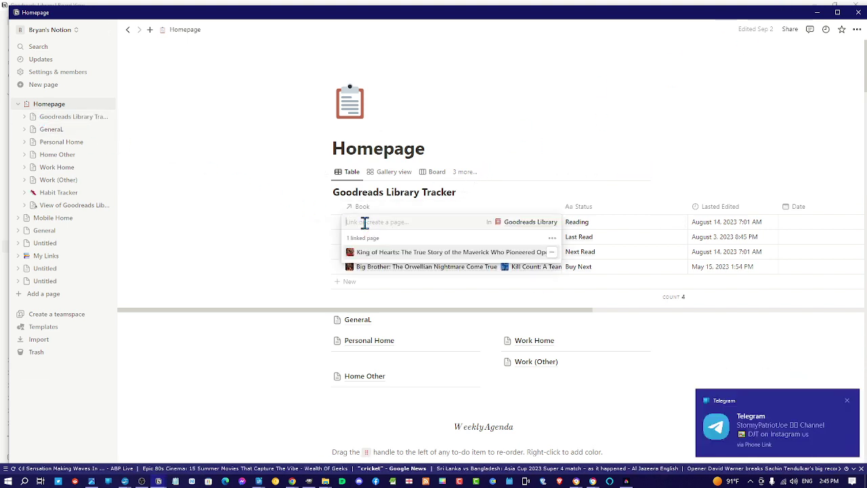
pyautogui.click(820, 20)
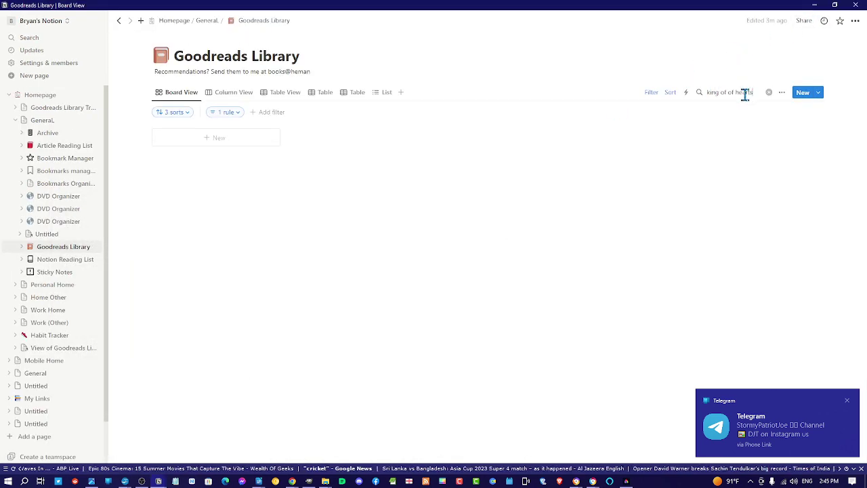
# Recheck the linked book title in the Homepage window and return to the Goodreads Library board window
pyautogui.press('BackSpace')
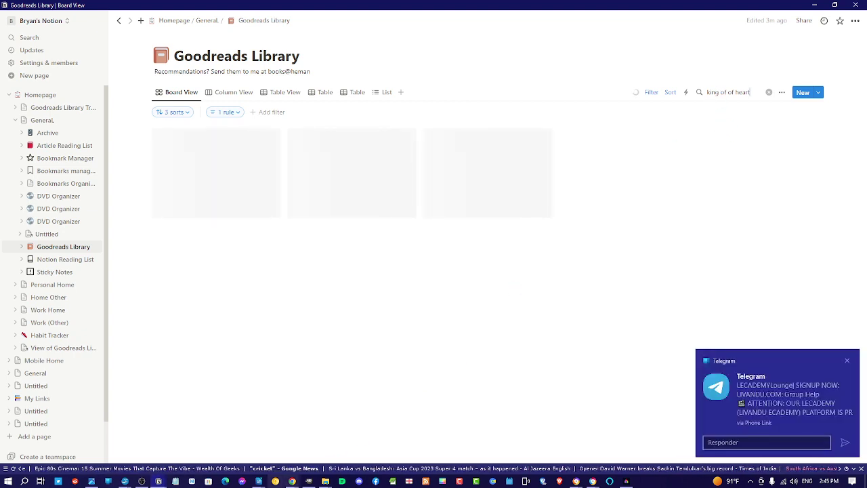
pyautogui.click(814, 6)
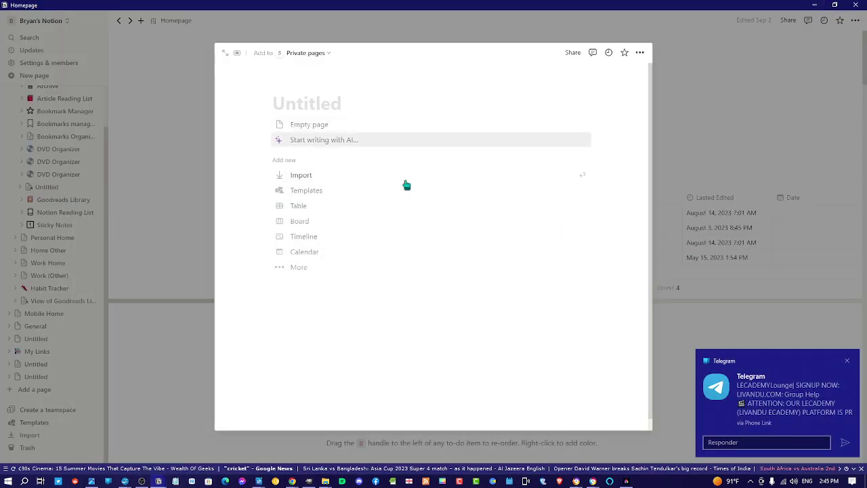
pyautogui.moveTo(162, 481)
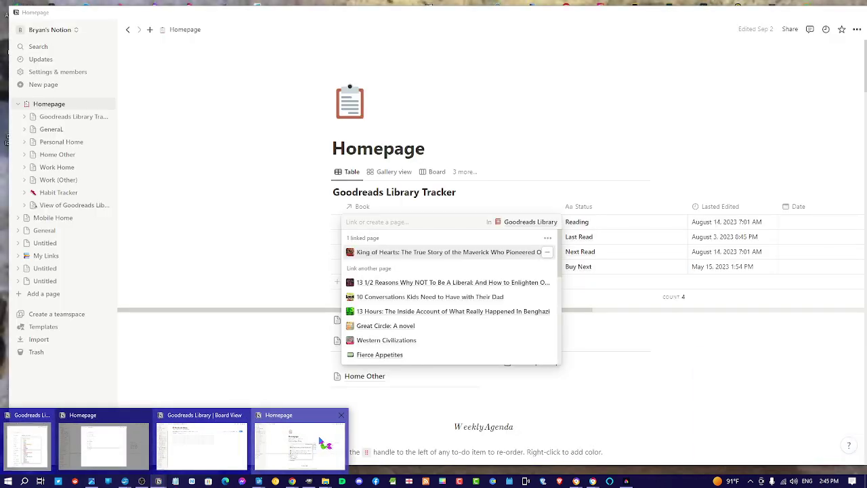
pyautogui.click(321, 442)
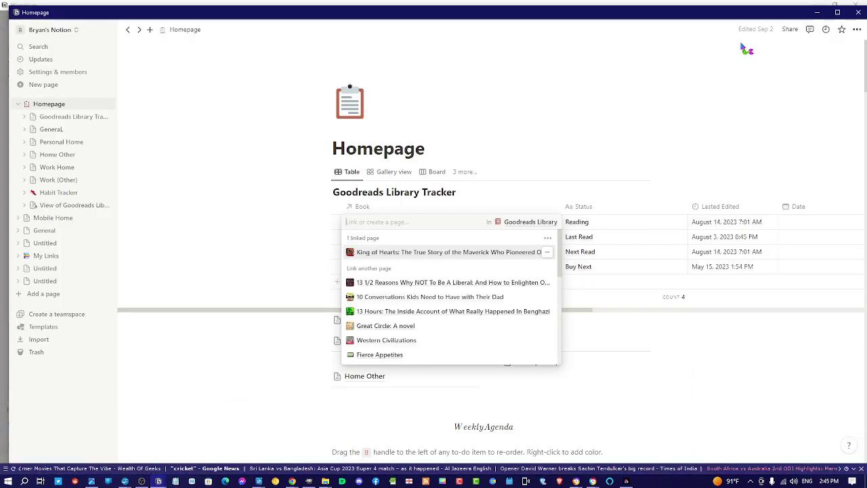
pyautogui.click(815, 5)
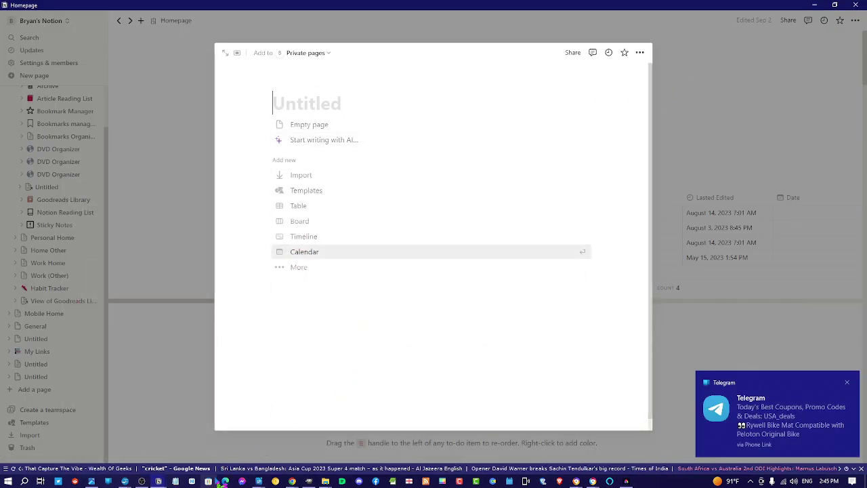
pyautogui.moveTo(162, 481)
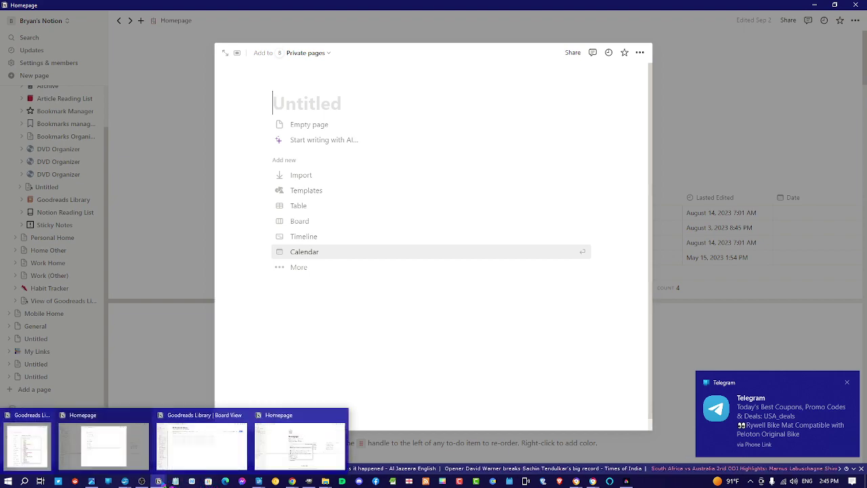
pyautogui.moveTo(296, 427)
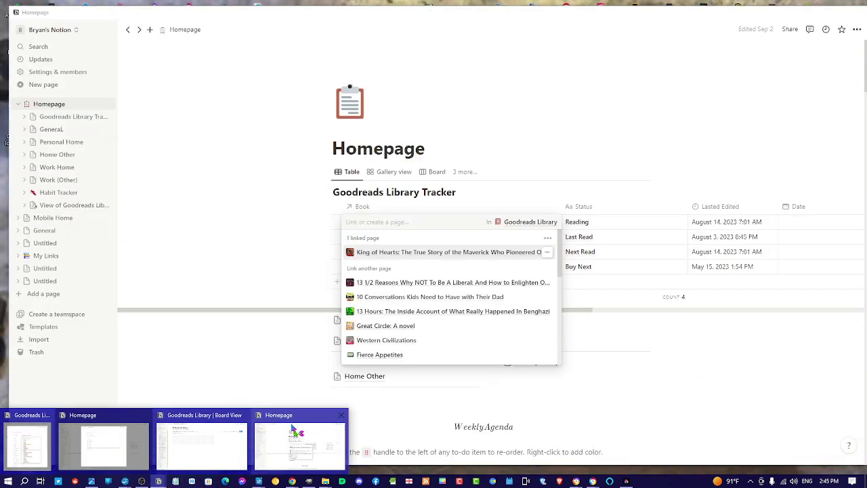
pyautogui.click(210, 437)
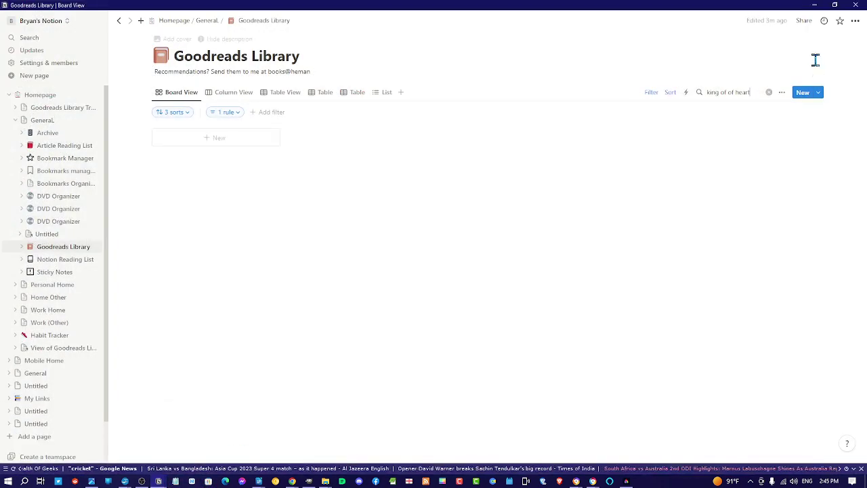
# Replace the board's search text with "king of hearts"
pyautogui.tripleClick(741, 92)
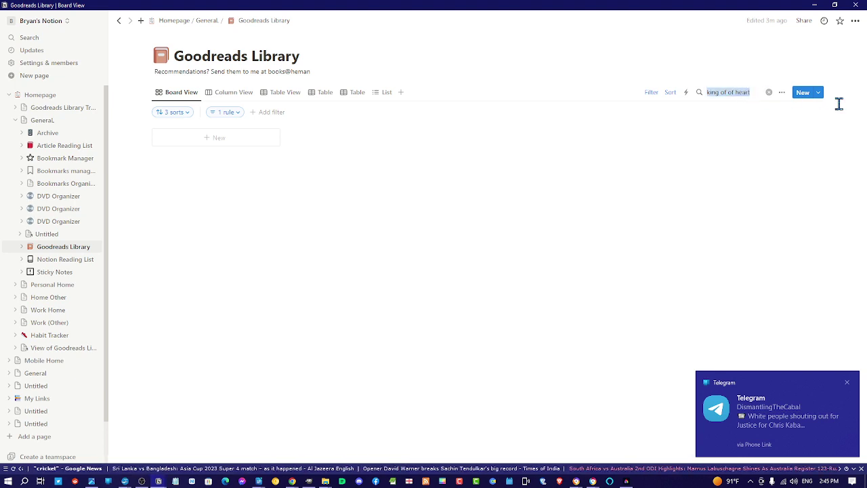
pyautogui.write('king of hear')
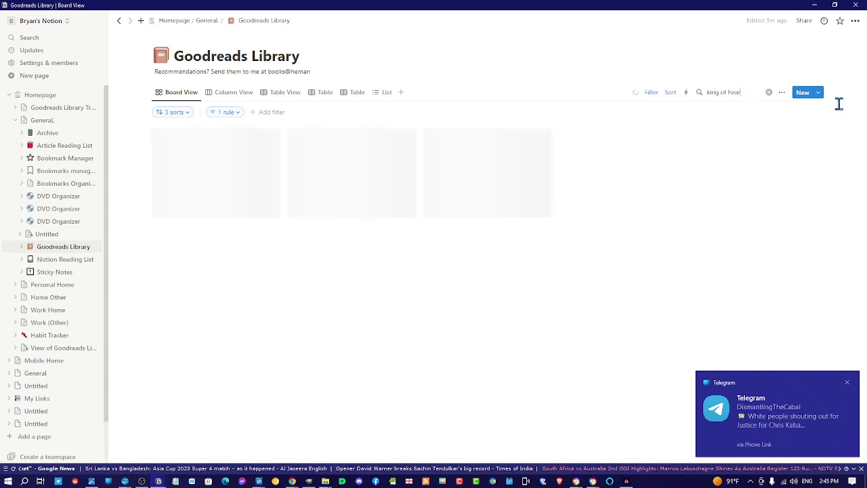
pyautogui.write('ts')
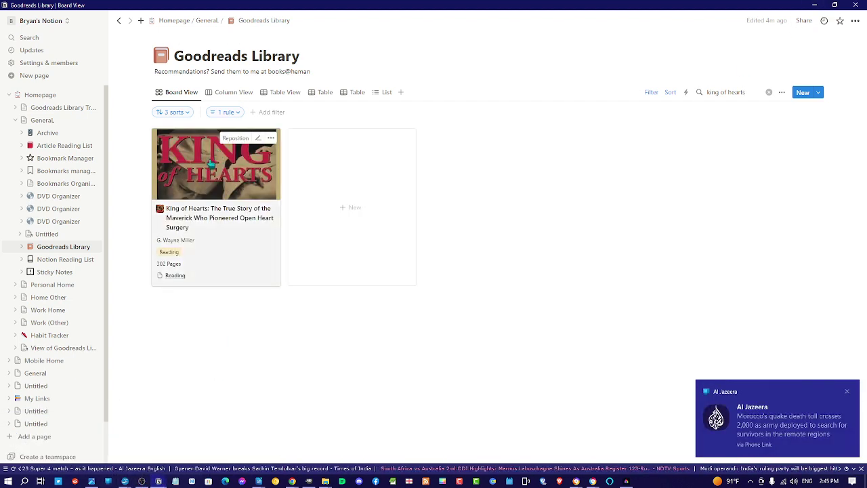
# Open the King of Hearts book card and review its properties from Status to URL
pyautogui.click(211, 164)
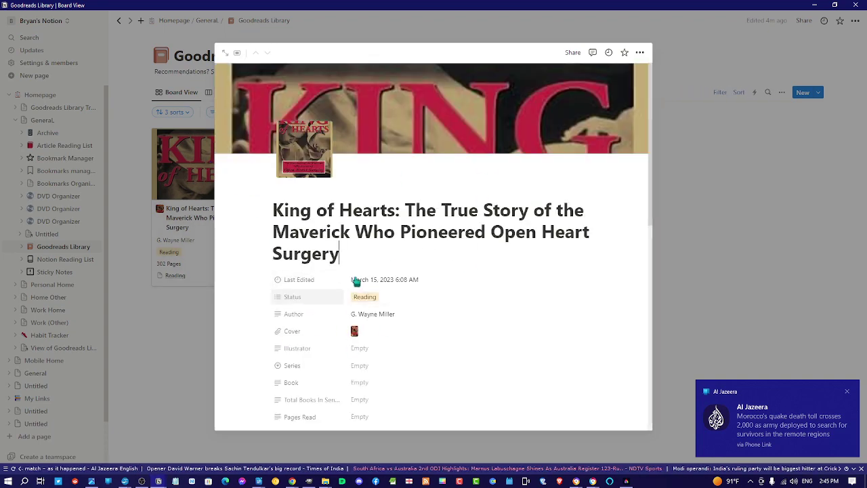
pyautogui.scroll(-5, 382, 276)
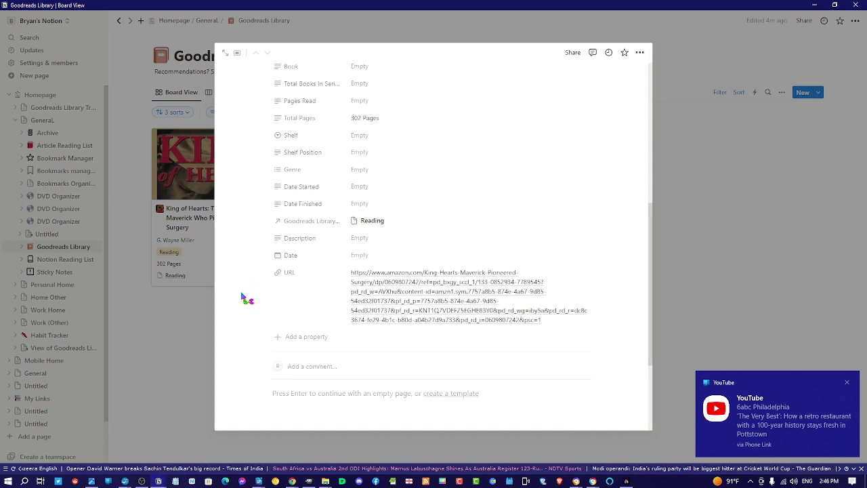
pyautogui.scroll(3, 245, 298)
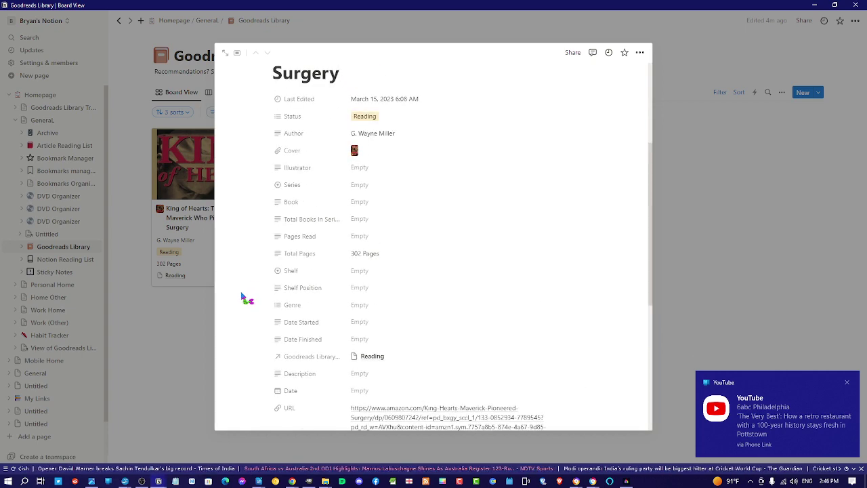
pyautogui.scroll(3, 264, 260)
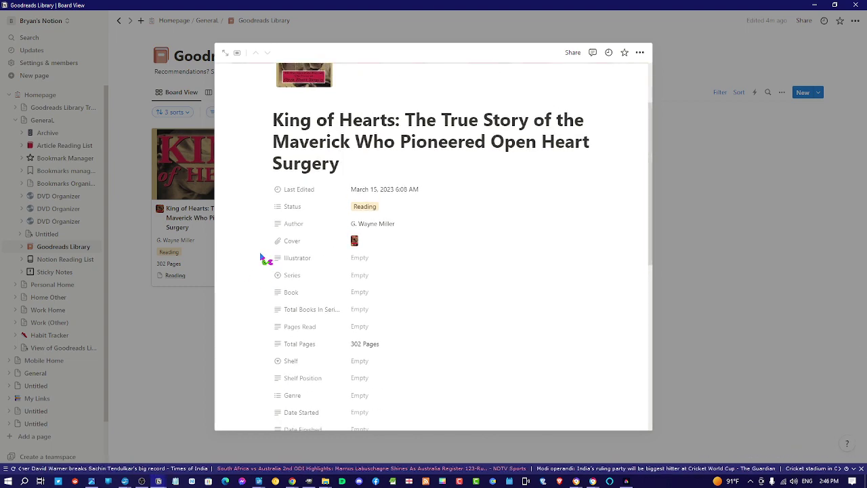
# Bring up the Homepage window, dismiss the linked-book list in the tracker's Reading row, and maximize the window
pyautogui.hotkey('ctrl', 'n')
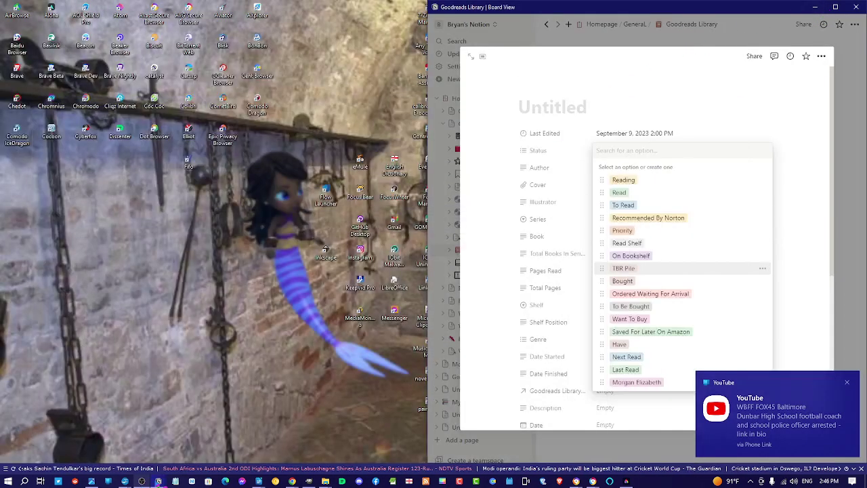
pyautogui.moveTo(158, 481)
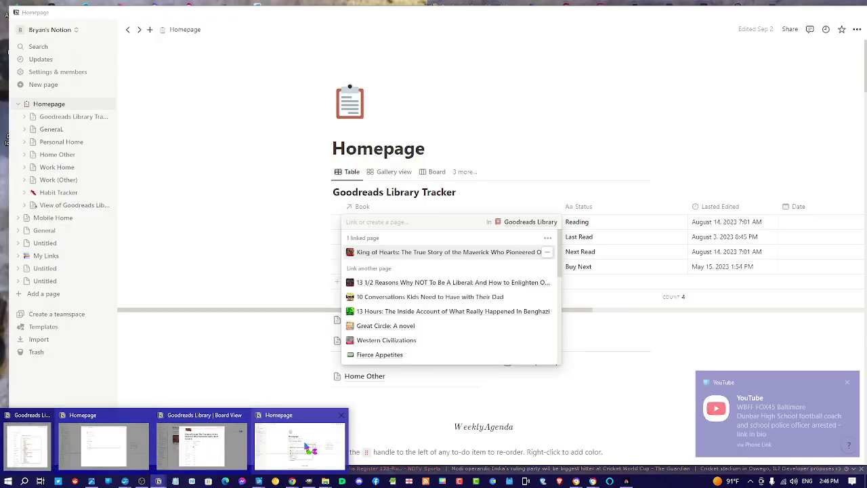
pyautogui.click(298, 433)
pyautogui.click(281, 206)
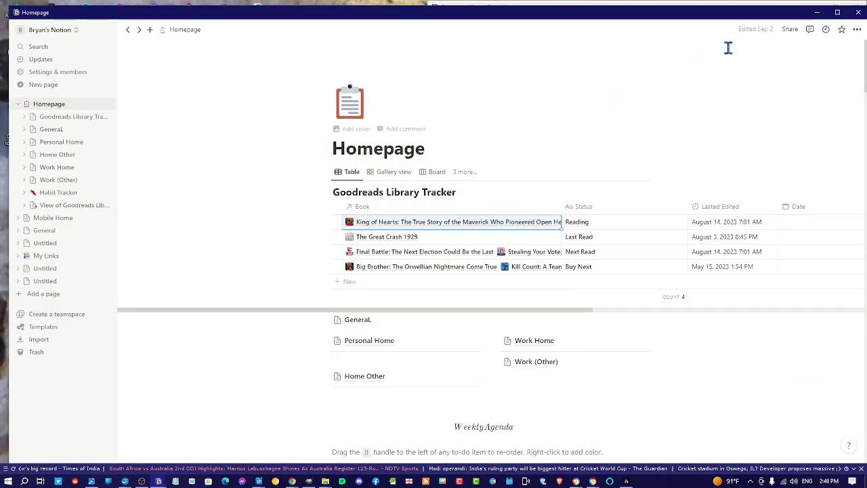
pyautogui.click(838, 12)
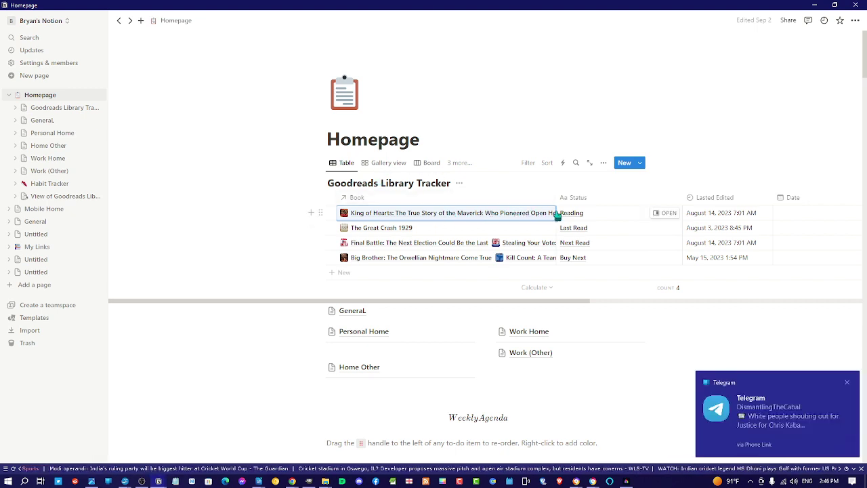
# Open King of Hearts from the tracker's Reading row, review its properties, and check the Reading entry it links to
pyautogui.click(416, 216)
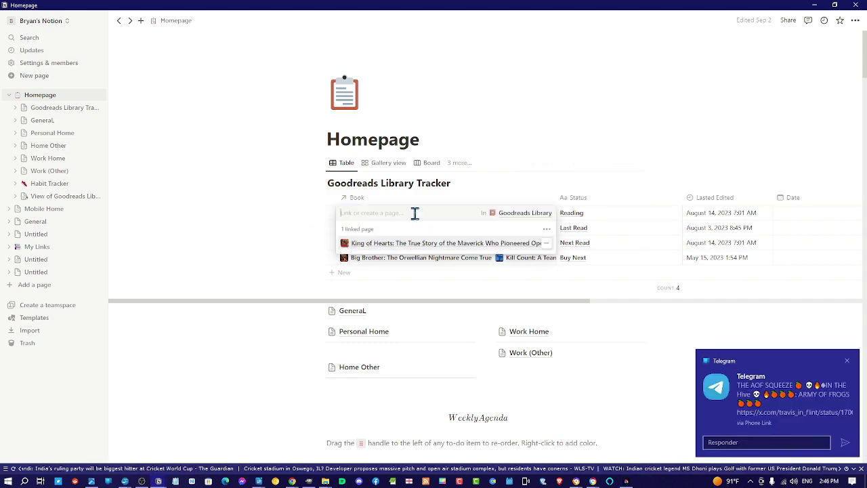
pyautogui.click(390, 244)
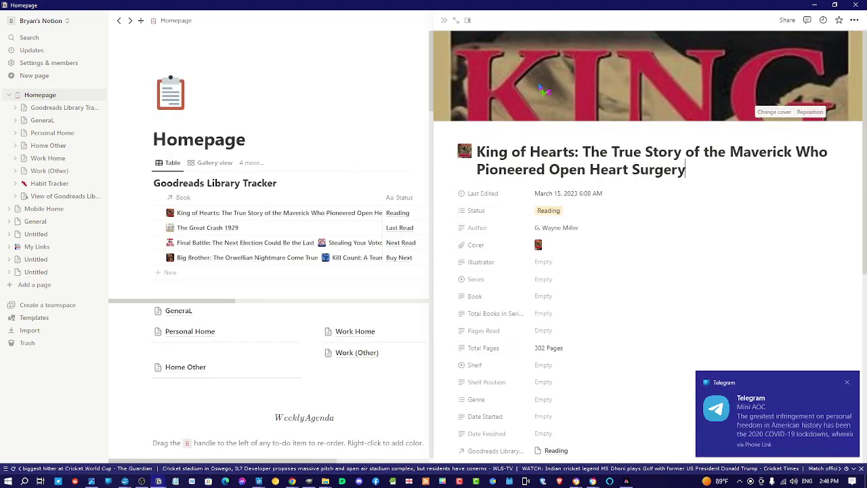
pyautogui.scroll(-2, 564, 204)
pyautogui.scroll(-1, 564, 203)
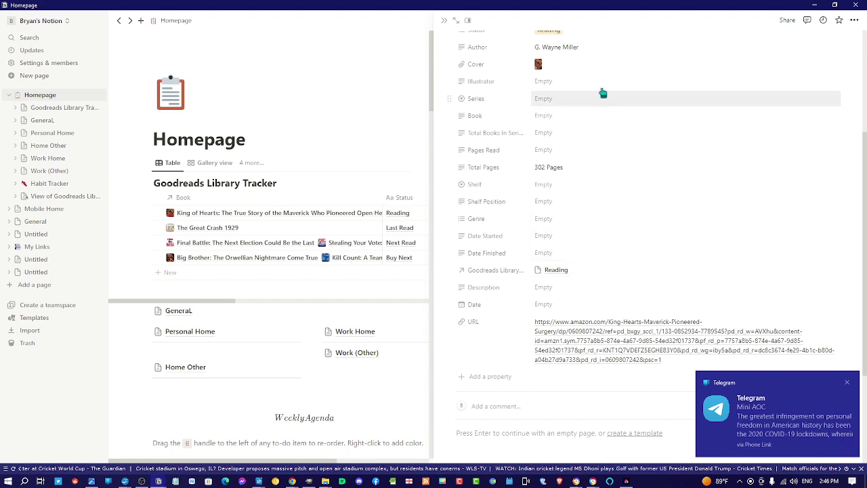
pyautogui.scroll(3, 602, 90)
pyautogui.scroll(-3, 563, 188)
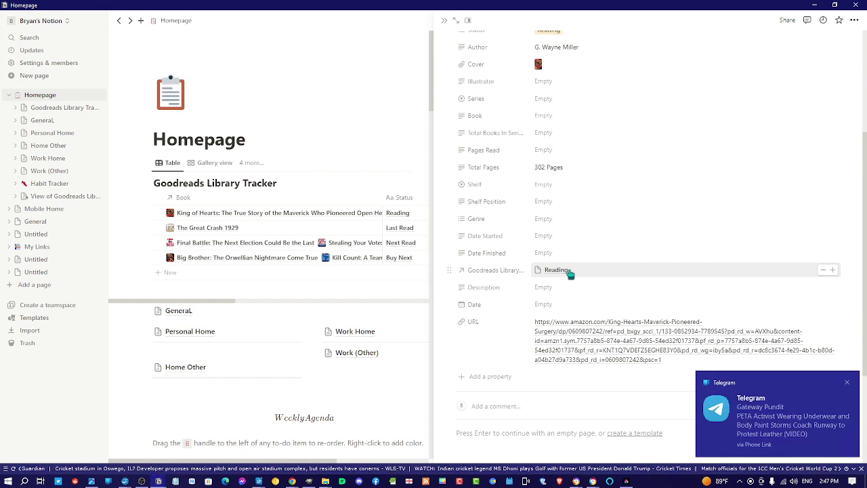
pyautogui.click(558, 270)
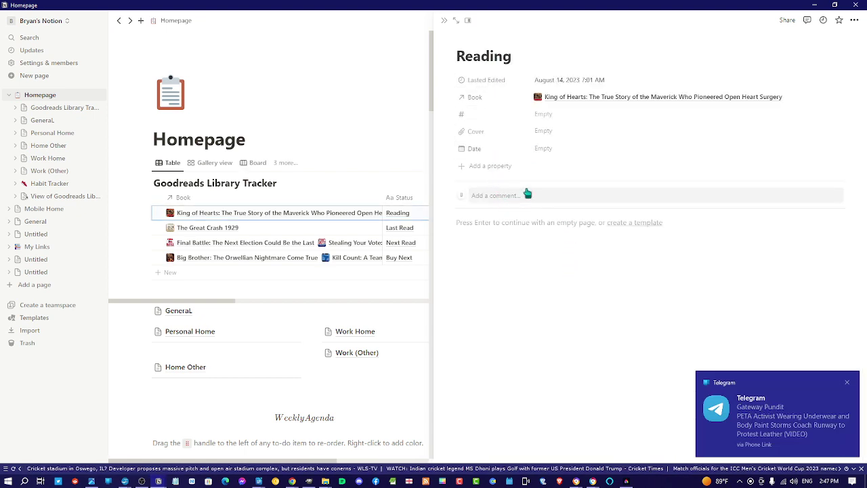
pyautogui.click(448, 22)
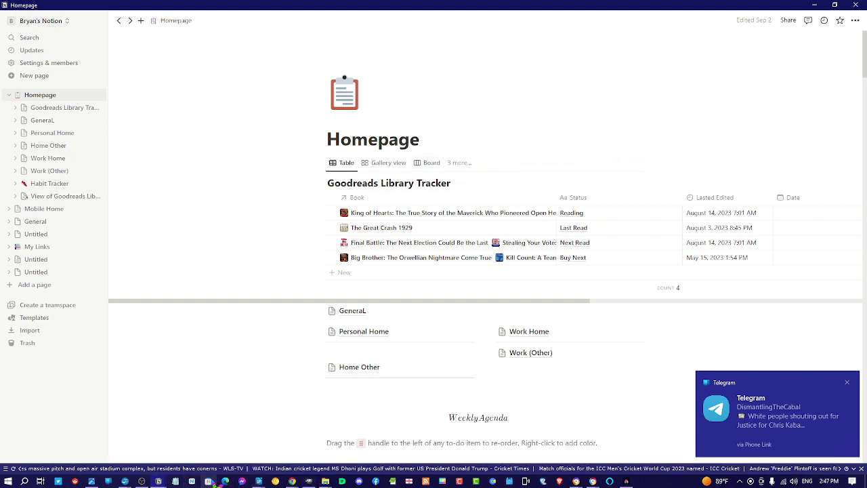
# Return to the Goodreads Library board window and review the open King of Hearts card's properties down to the URL
pyautogui.moveTo(182, 483)
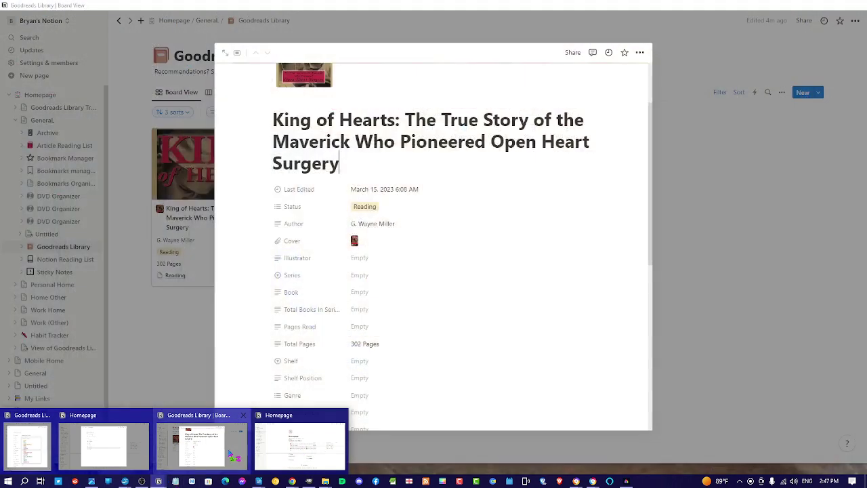
pyautogui.click(230, 455)
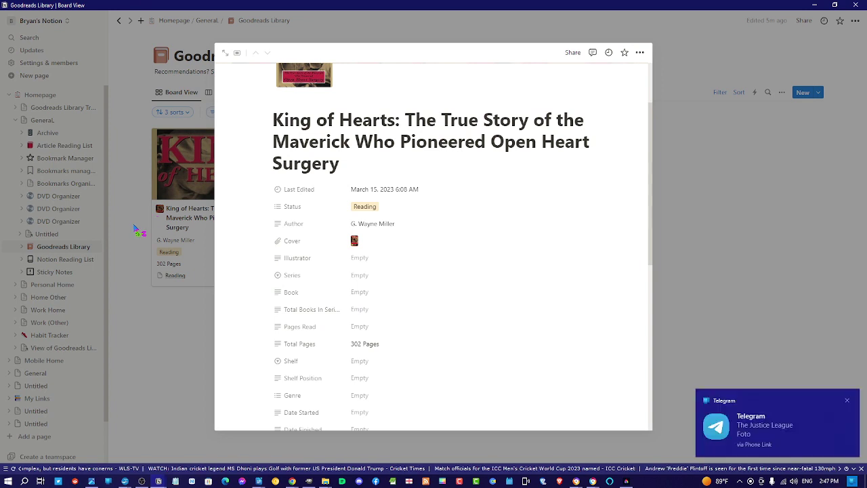
pyautogui.scroll(-3, 362, 325)
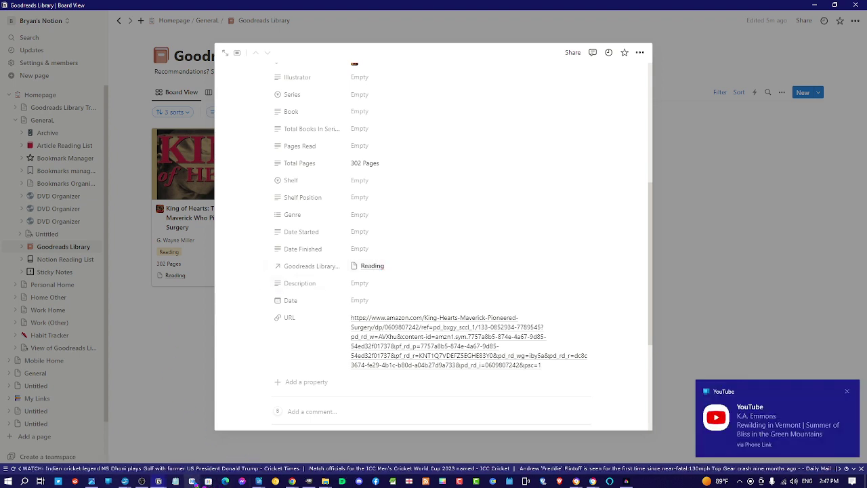
# Return to the Homepage window and open The Great Crash 1929 from the tracker's Last Read row
pyautogui.moveTo(193, 483)
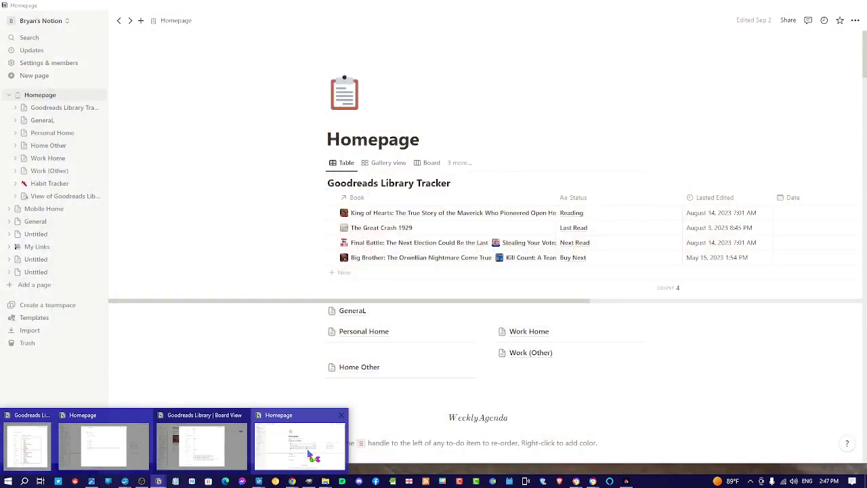
pyautogui.click(309, 453)
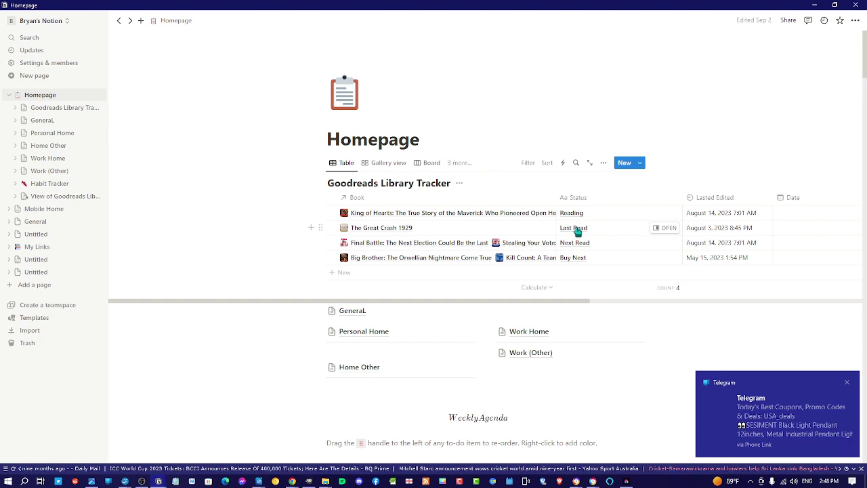
pyautogui.click(391, 231)
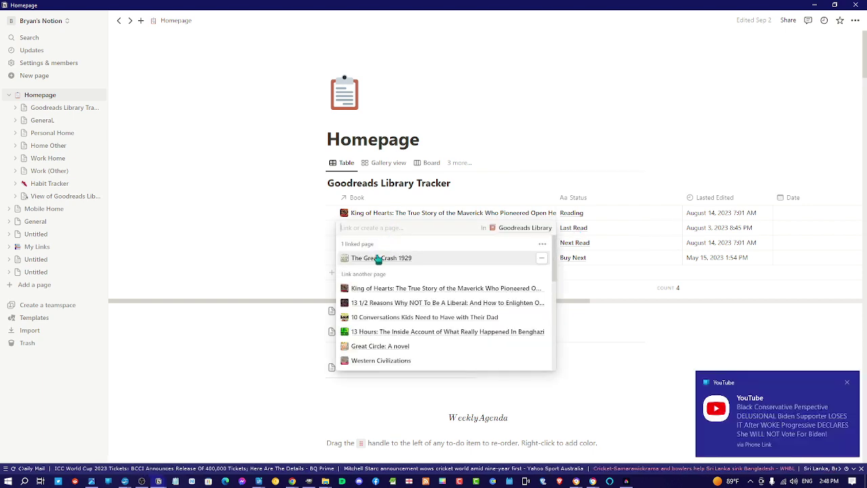
pyautogui.click(377, 258)
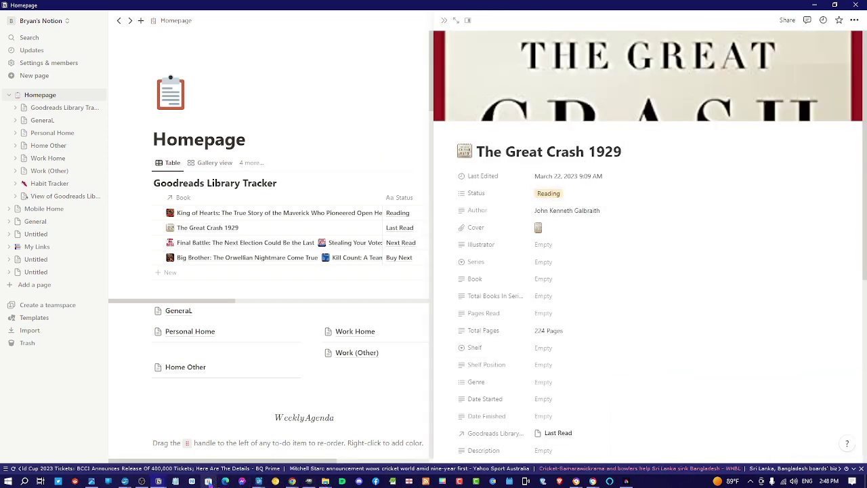
# Close the King of Hearts card in the Goodreads Library window and replace the board's search text with "the great crash 1929"
pyautogui.moveTo(160, 481)
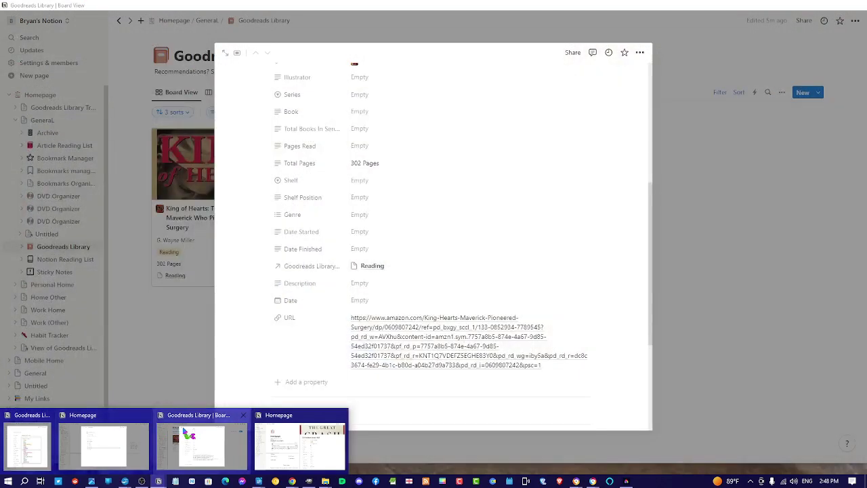
pyautogui.click(183, 432)
pyautogui.click(145, 336)
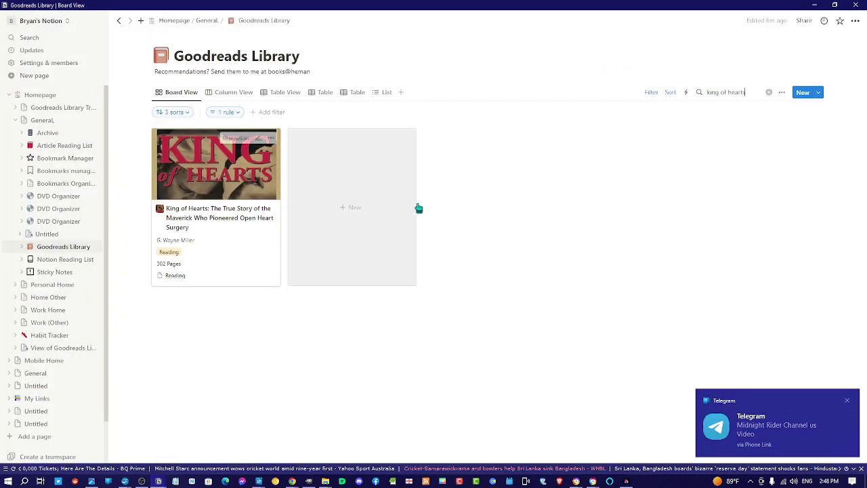
pyautogui.hotkey('ctrl', 'shift', 'Left')
pyautogui.hotkey('ctrl', 'shift', 'Left')
pyautogui.hotkey('ctrl', 'shift', 'Left')
pyautogui.press('BackSpace')
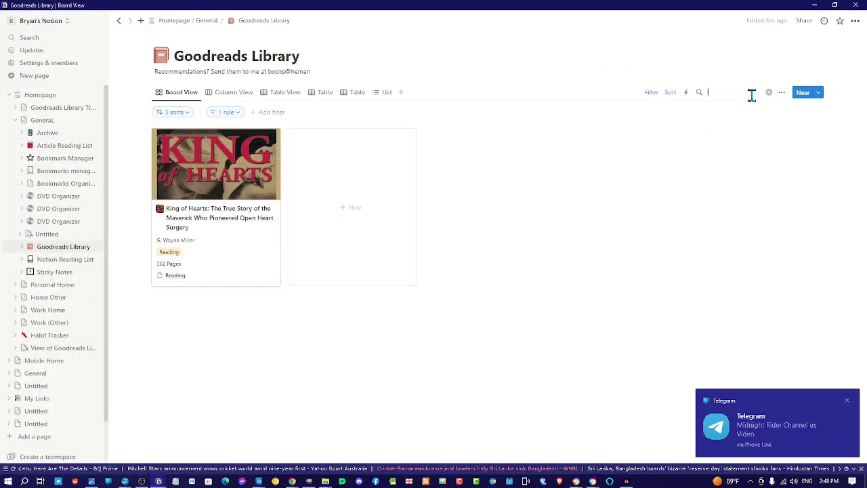
pyautogui.write('the g')
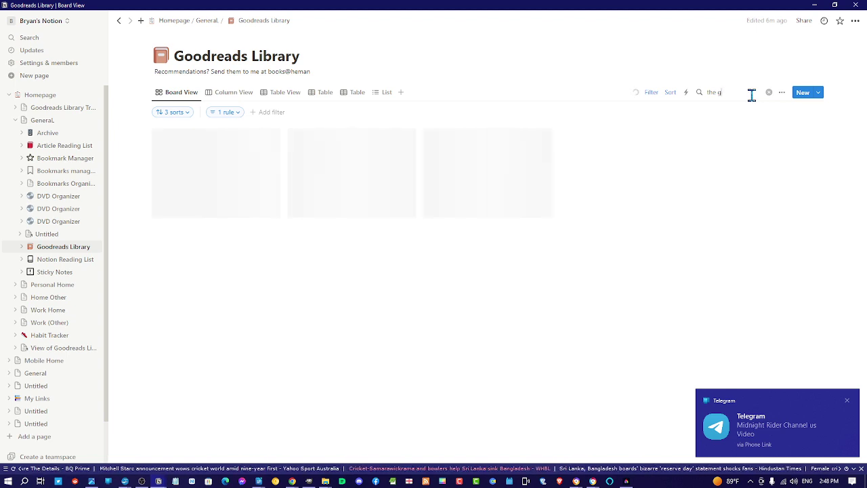
pyautogui.write('reat c')
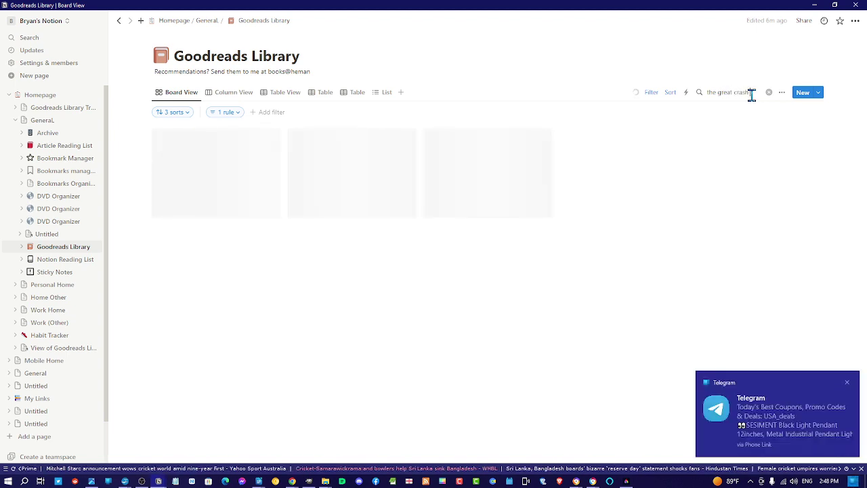
pyautogui.write('rash 1929')
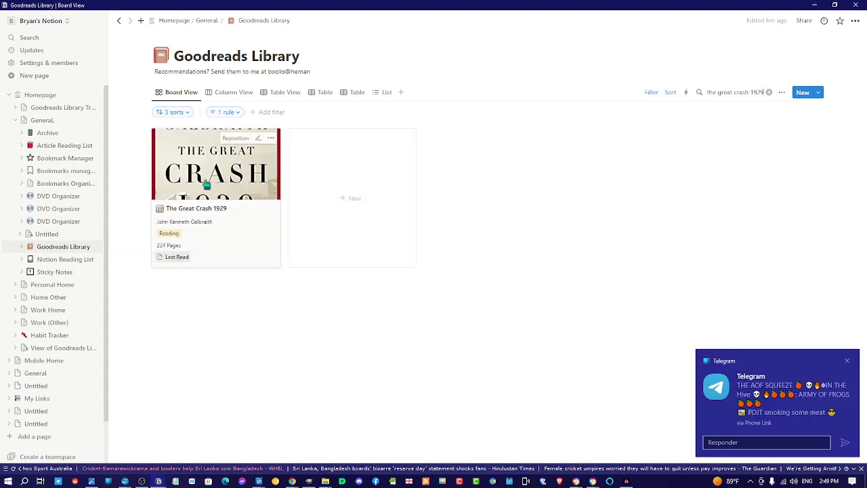
# Open The Great Crash 1929 card on the board and review its Status and Goodreads Library tracker link
pyautogui.click(207, 183)
pyautogui.scroll(-2, 271, 237)
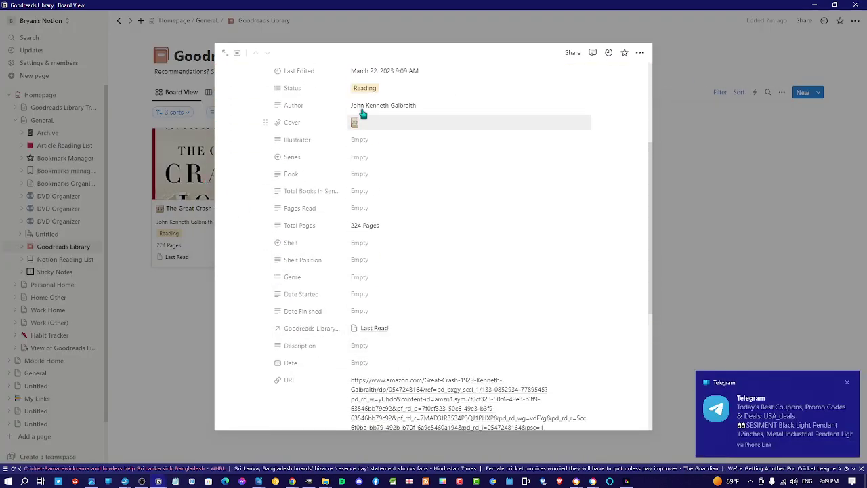
pyautogui.scroll(2, 363, 113)
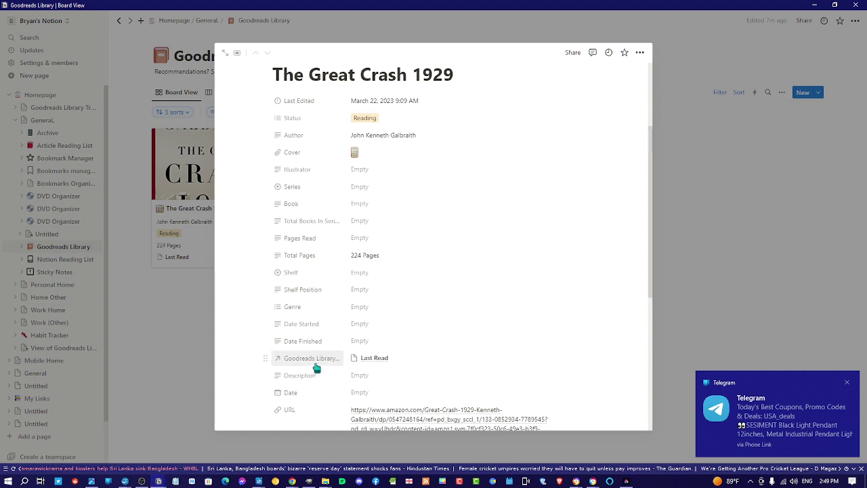
pyautogui.click(128, 314)
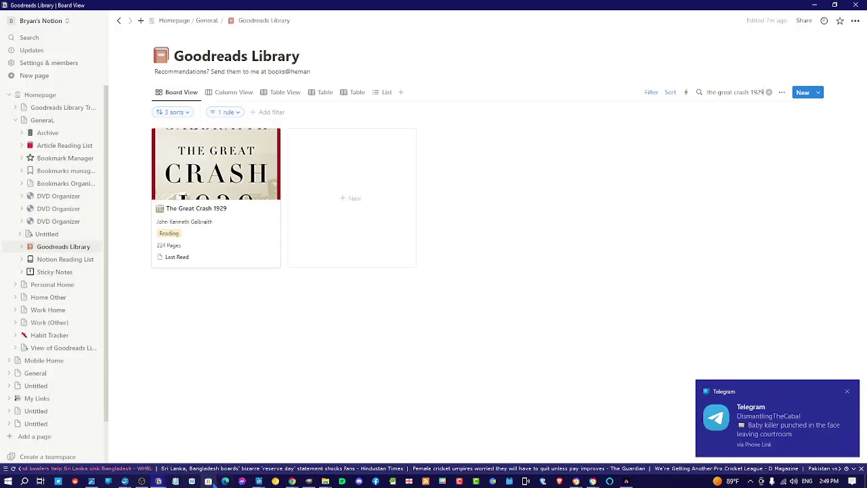
pyautogui.click(203, 224)
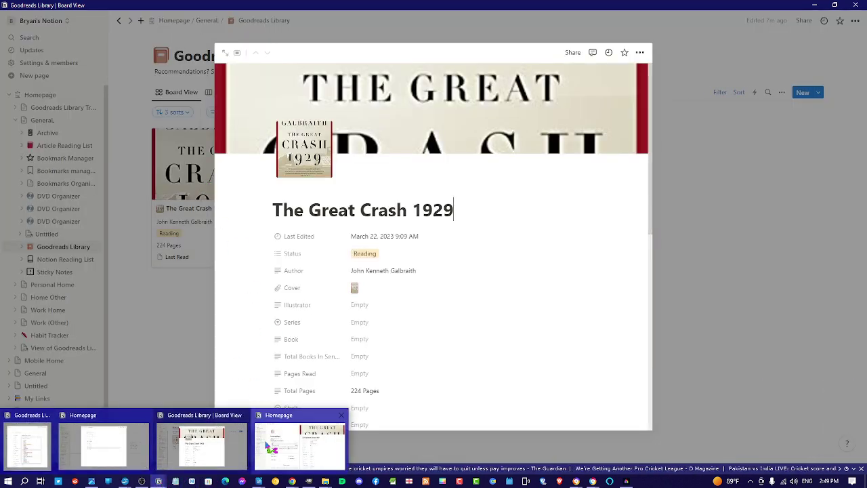
# In the Homepage window, set the Status of The Great Crash 1929 to Read and remove its Reading tag
pyautogui.click(267, 444)
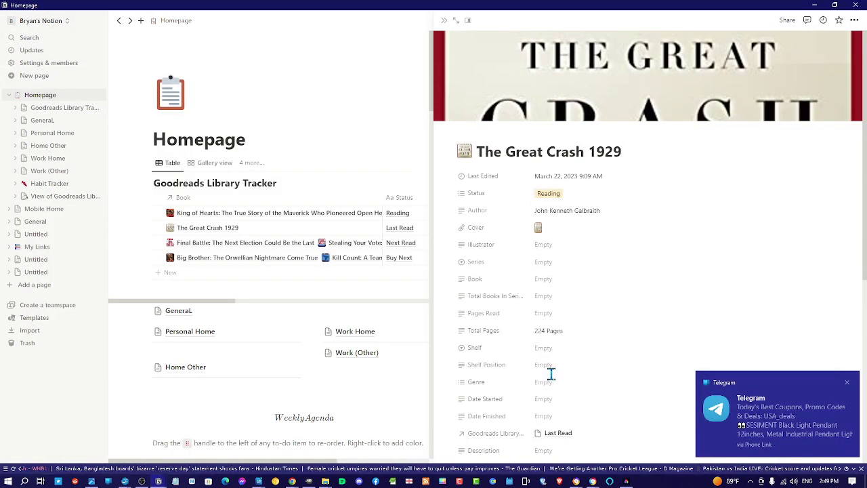
pyautogui.scroll(-2, 551, 374)
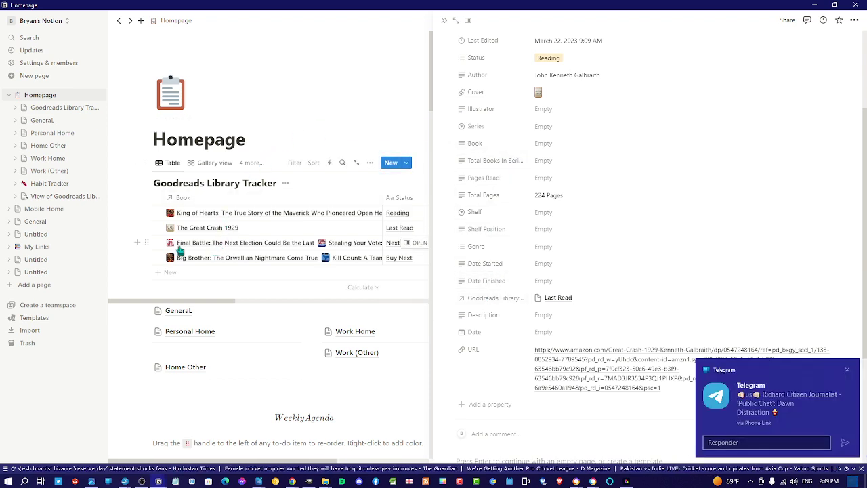
pyautogui.click(560, 60)
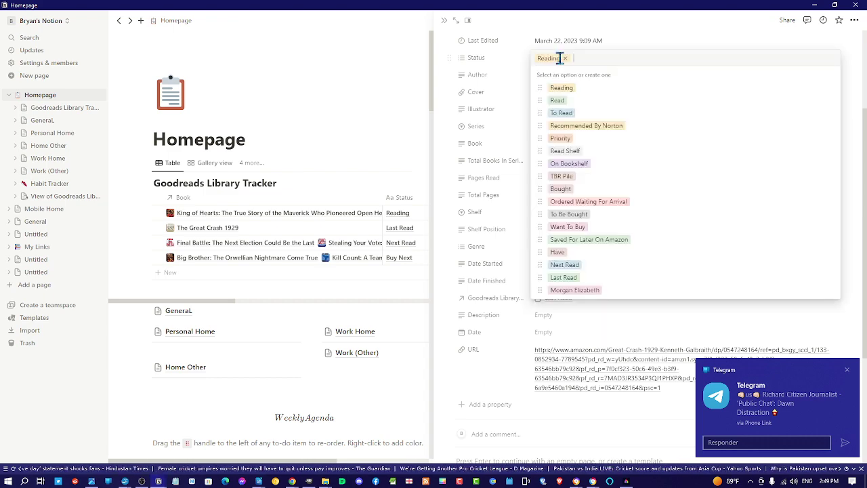
pyautogui.click(558, 101)
pyautogui.click(566, 58)
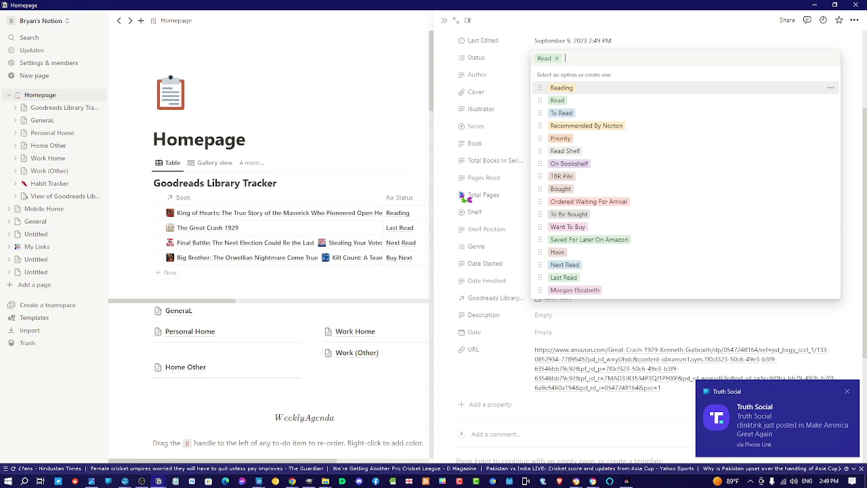
pyautogui.press('Down')
pyautogui.press('Down')
pyautogui.press('Down')
pyautogui.press('Down')
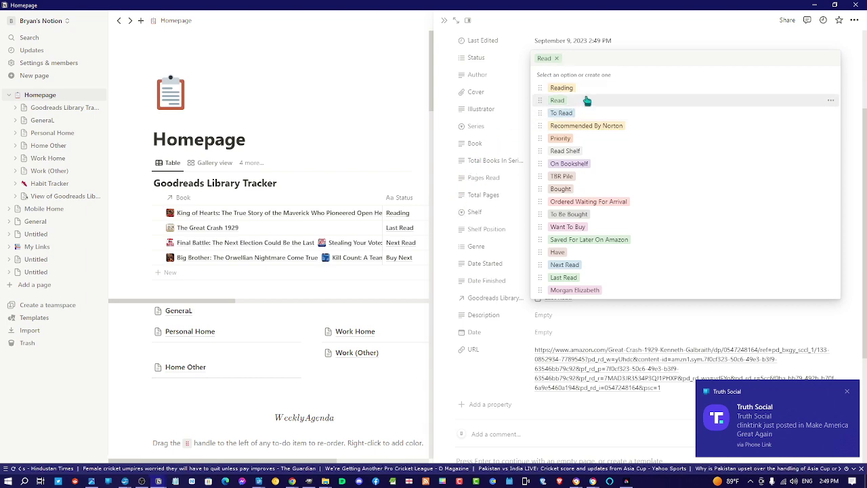
pyautogui.click(446, 252)
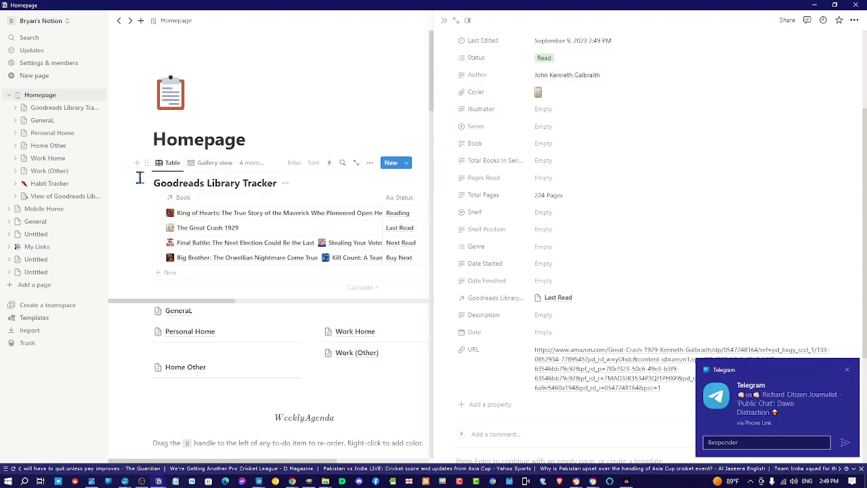
# Add Read Shelf to the Status of The Great Crash 1929
pyautogui.click(594, 60)
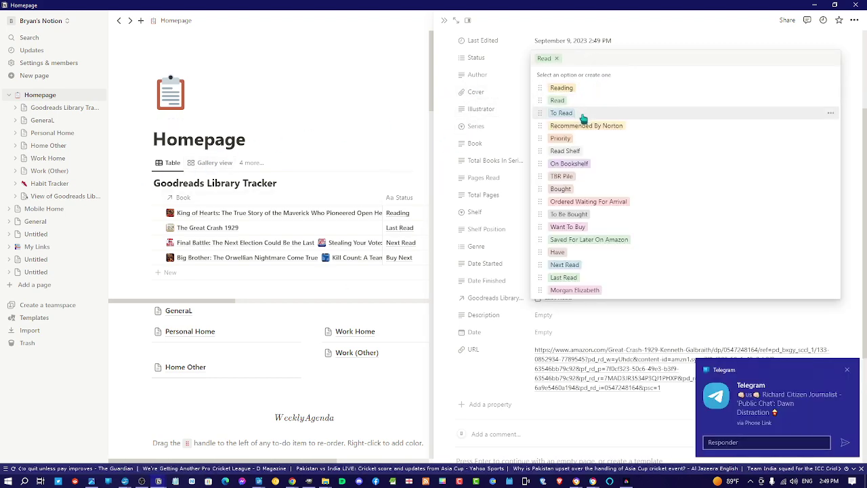
pyautogui.click(555, 153)
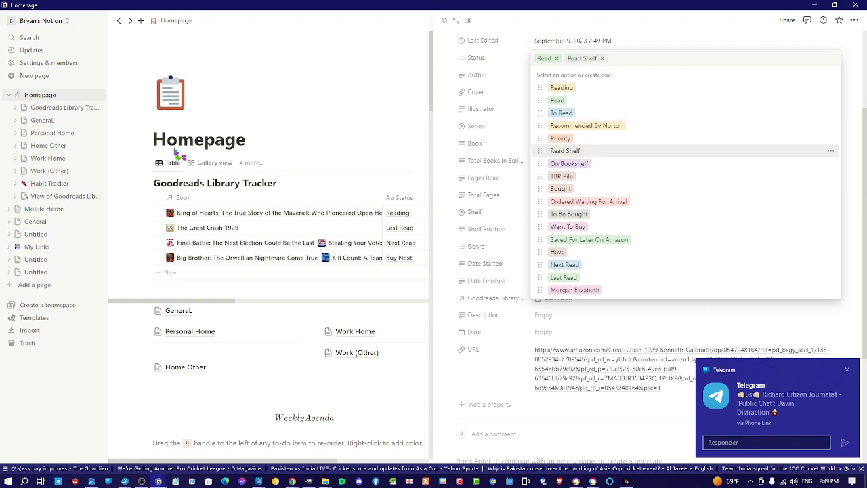
# Finish the Status edit, review The Great Crash 1929 as a full page, and return to the Homepage without the book's preview
pyautogui.click(138, 149)
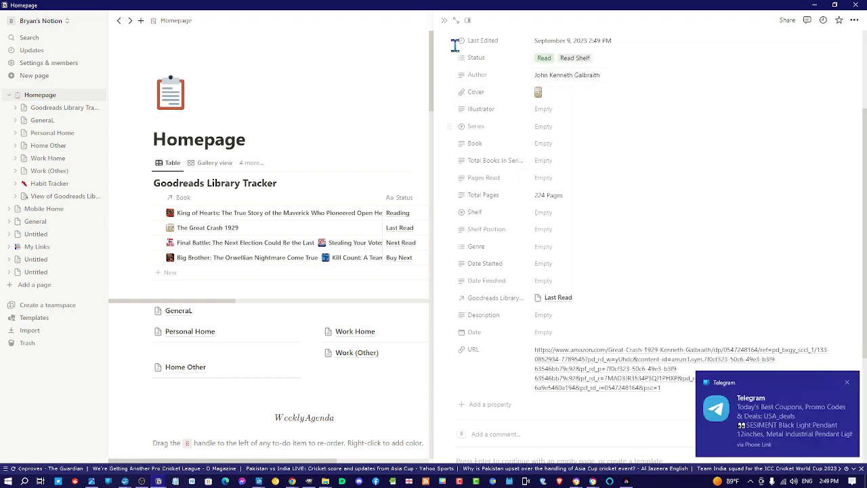
pyautogui.click(457, 23)
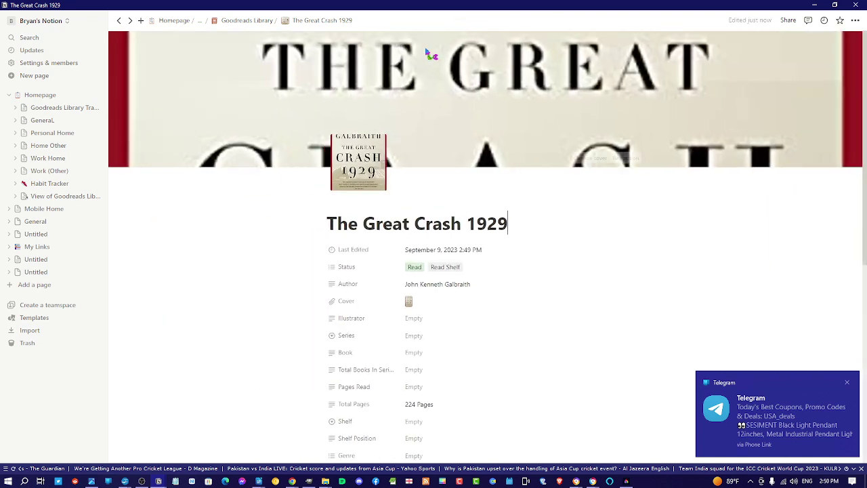
pyautogui.scroll(-5, 451, 252)
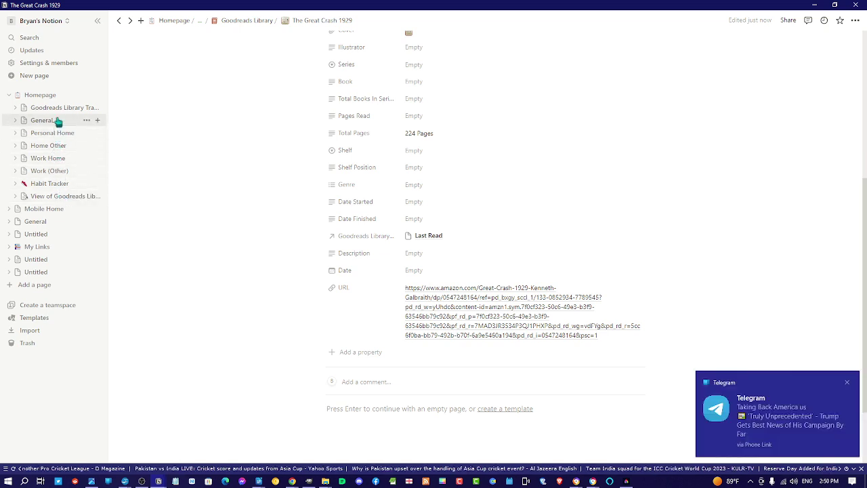
pyautogui.click(119, 23)
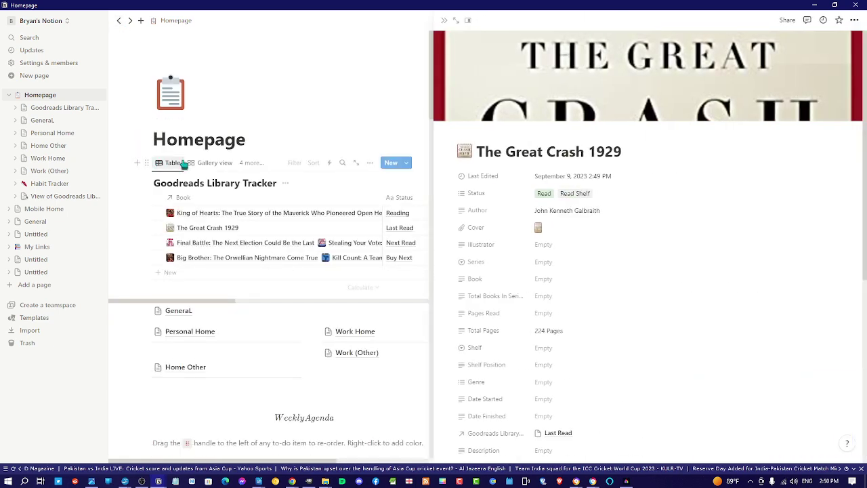
pyautogui.click(444, 20)
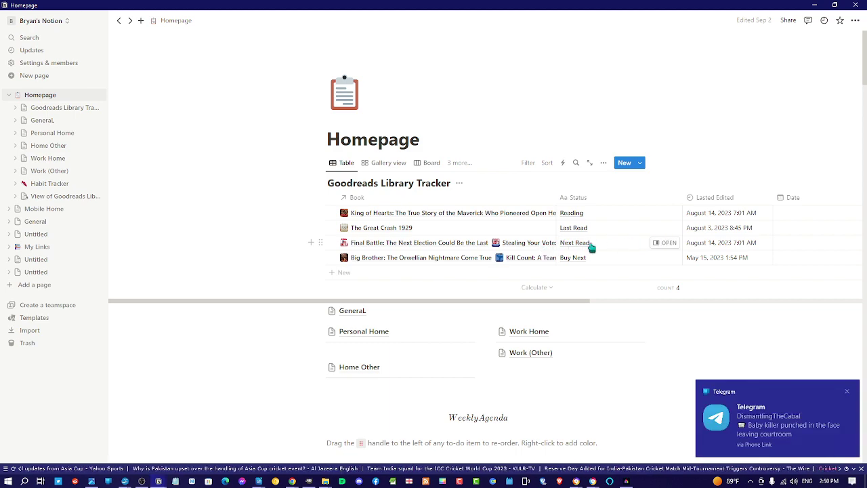
# Open Final Battle: The Next Election Could Be the Last from the Next Read row, review its Status and tracker link, and close it
pyautogui.click(355, 246)
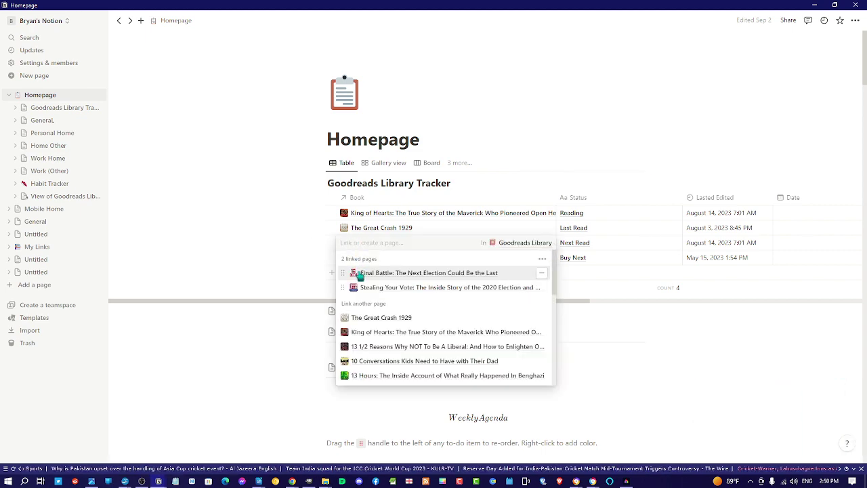
pyautogui.click(359, 273)
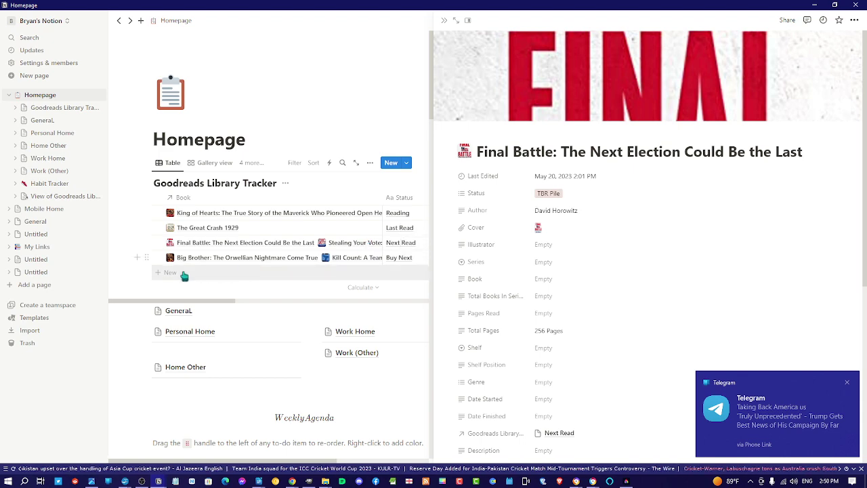
pyautogui.scroll(-3, 459, 257)
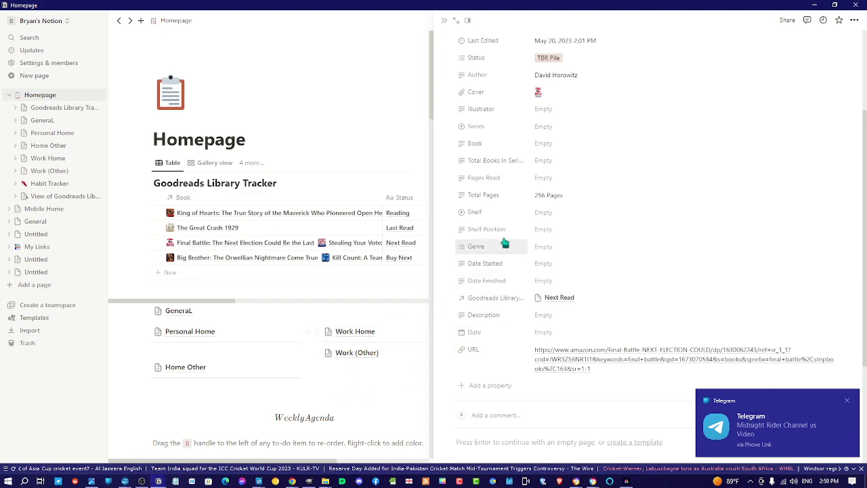
pyautogui.scroll(3, 453, 193)
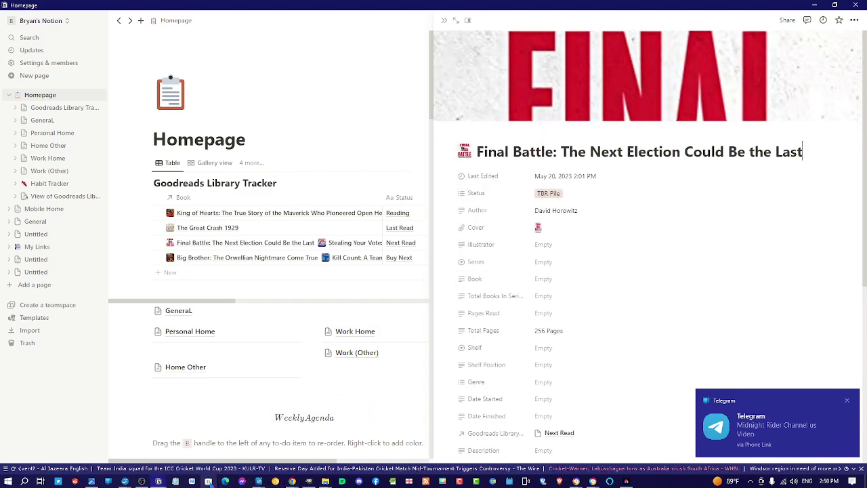
pyautogui.scroll(-5, 562, 316)
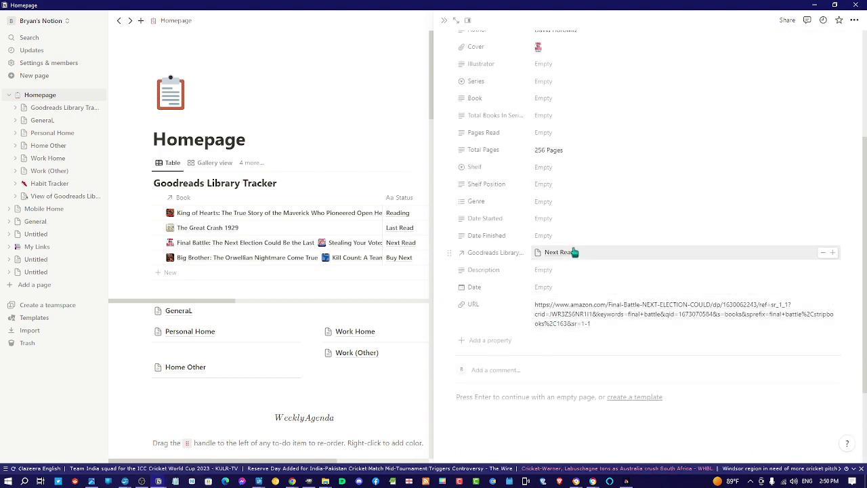
pyautogui.click(413, 135)
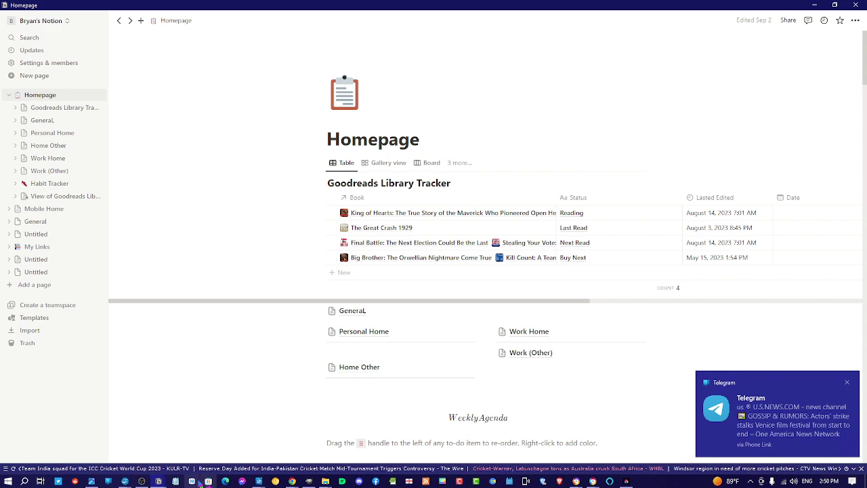
# Switch to the Goodreads Library window, close The Great Crash 1929 card, and search the board for "final battle"
pyautogui.moveTo(159, 481)
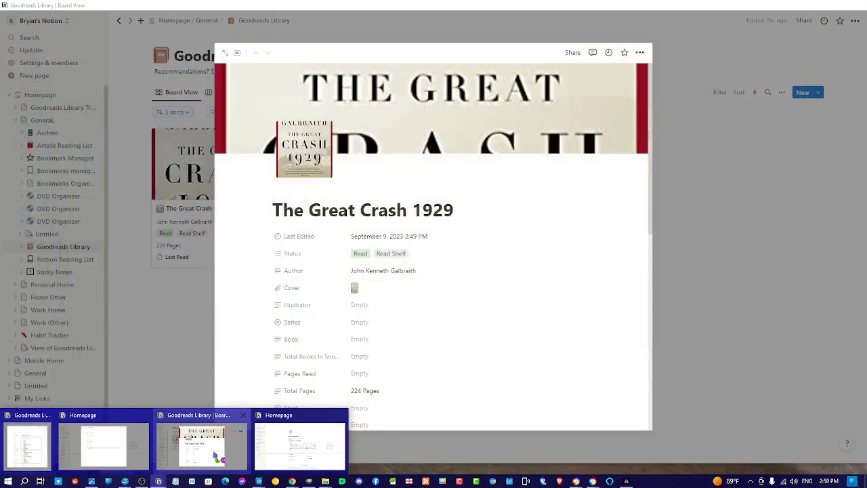
pyautogui.click(201, 445)
pyautogui.click(147, 302)
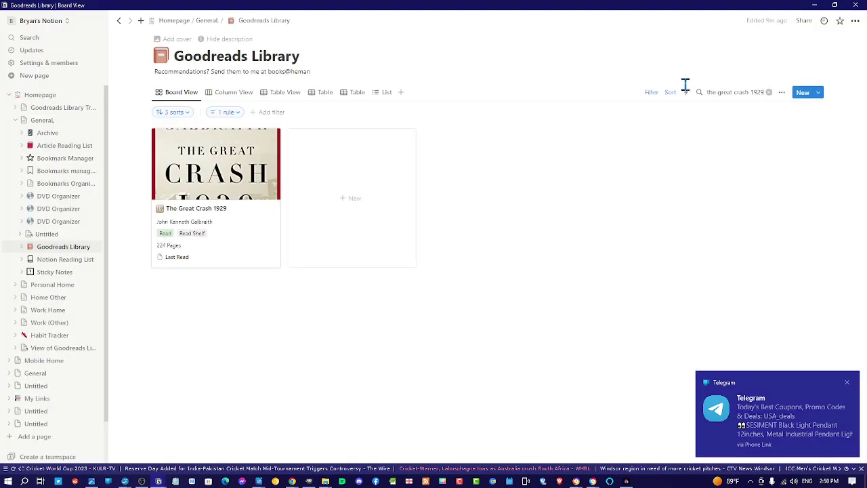
pyautogui.tripleClick(740, 95)
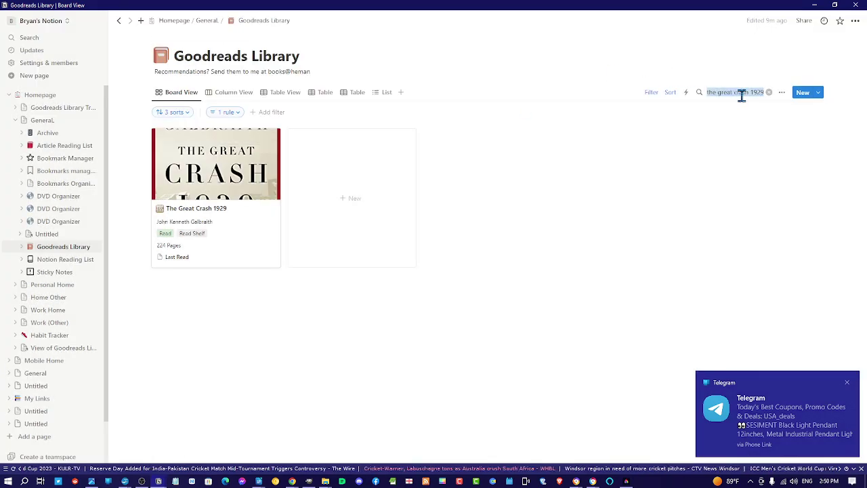
pyautogui.write('fir')
pyautogui.write('al batt')
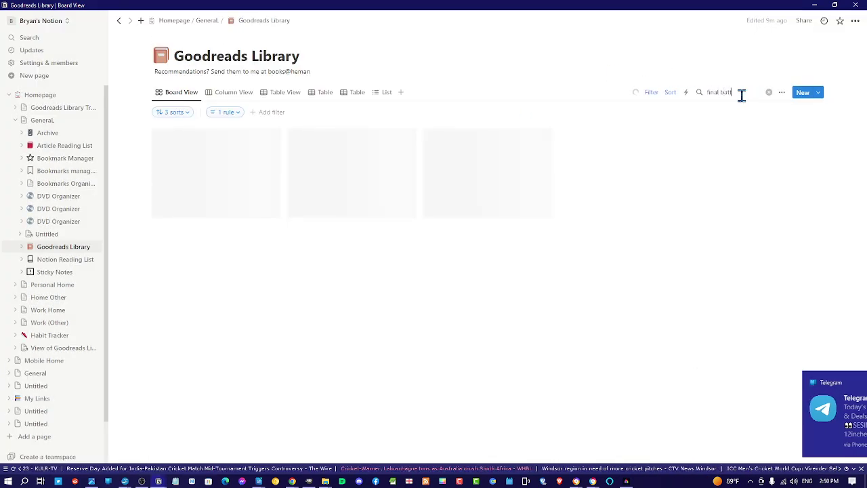
pyautogui.write('le')
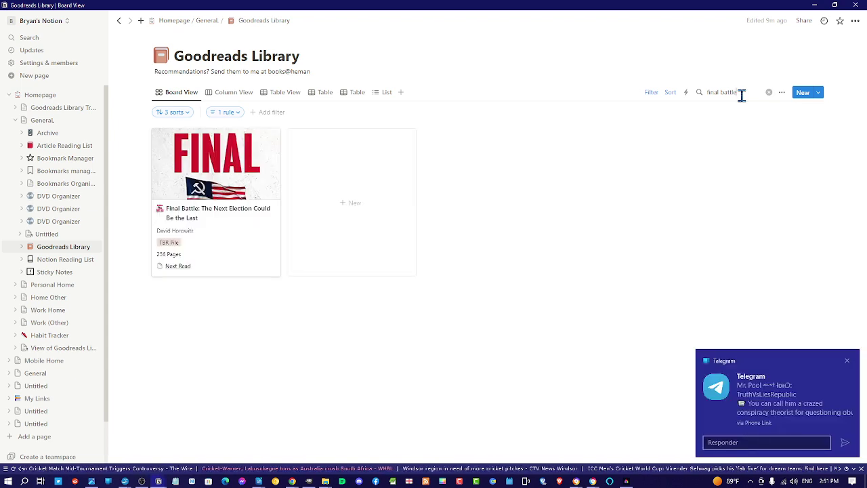
# Open the Final Battle card on the board, review its Status and Goodreads Library Tracker link, and close it
pyautogui.click(263, 199)
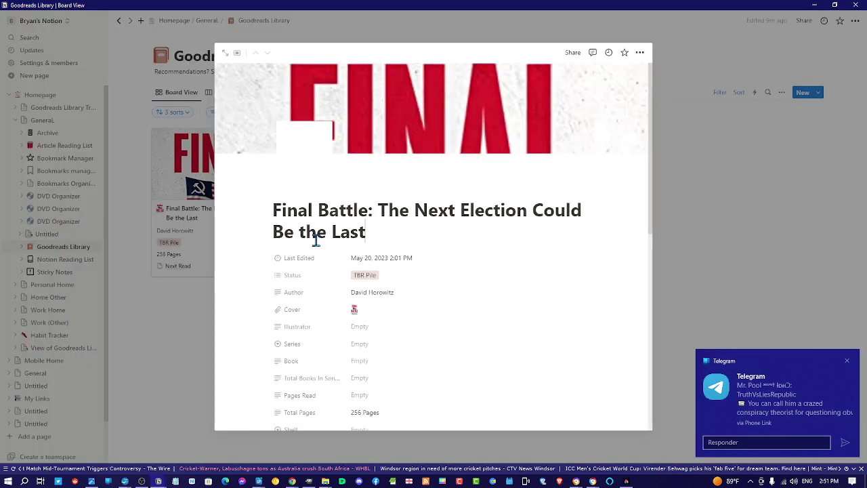
pyautogui.scroll(-3, 316, 241)
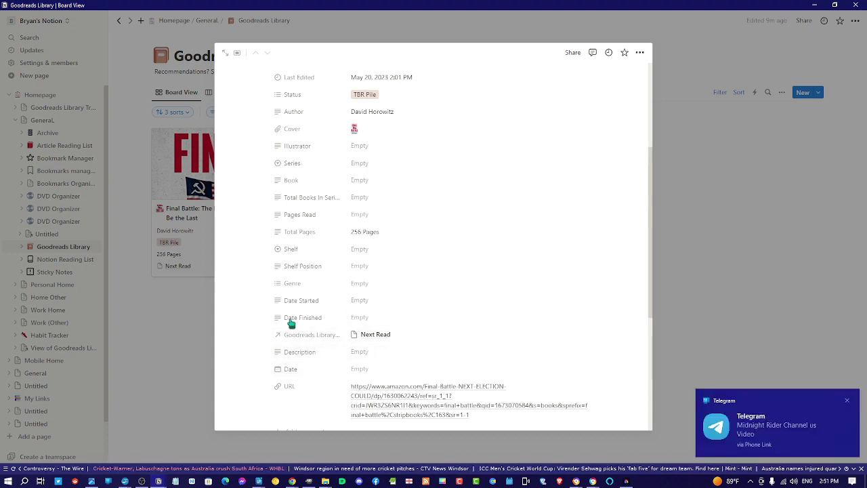
pyautogui.click(705, 213)
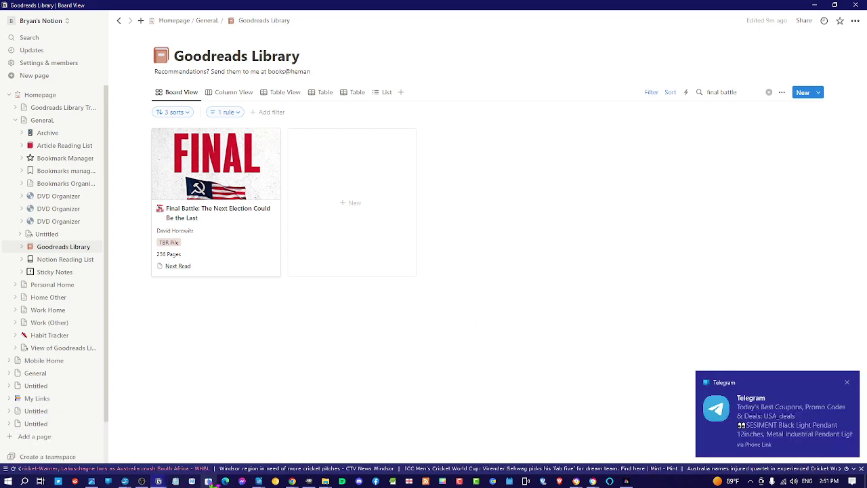
# Revisit the tracker in the Homepage window, and clear the board's search text back in the Goodreads Library window
pyautogui.moveTo(192, 483)
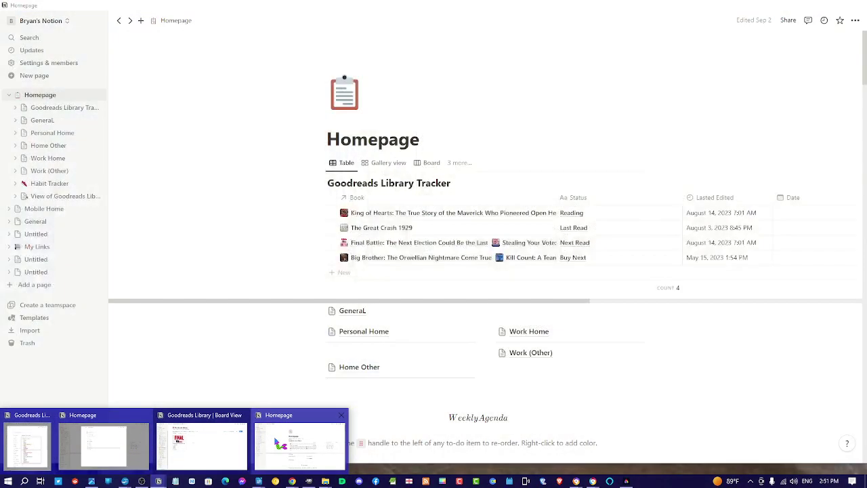
pyautogui.click(300, 445)
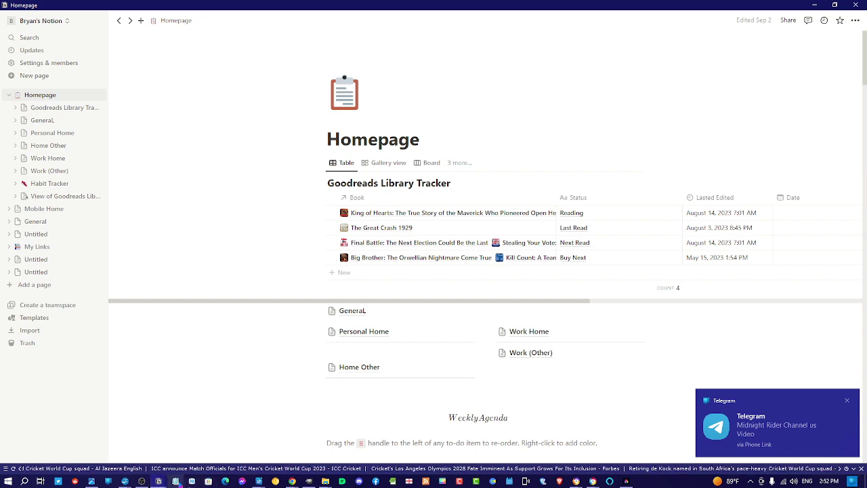
pyautogui.moveTo(176, 481)
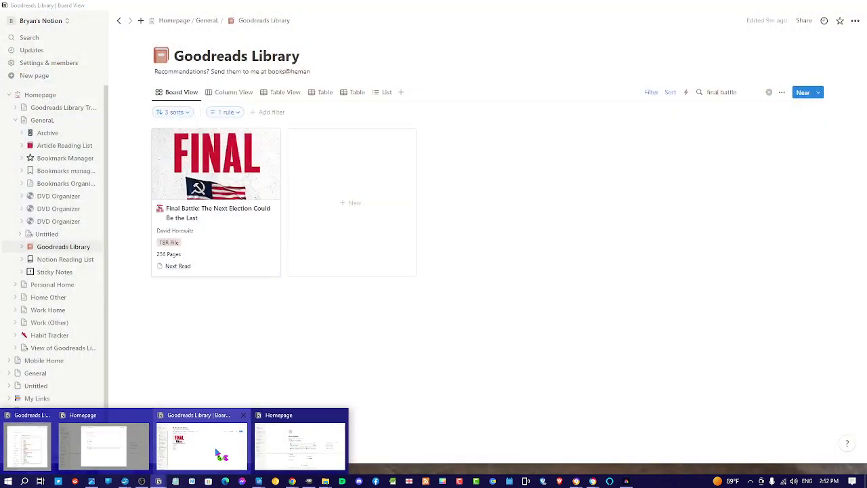
pyautogui.click(217, 452)
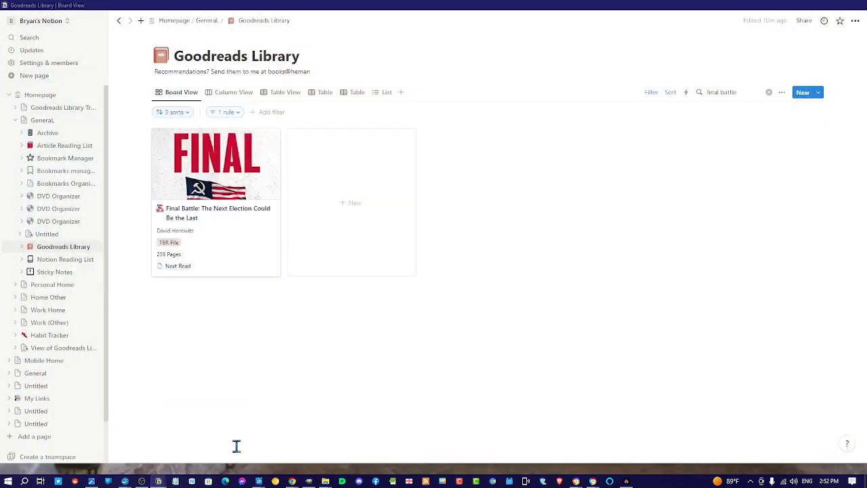
pyautogui.click(769, 93)
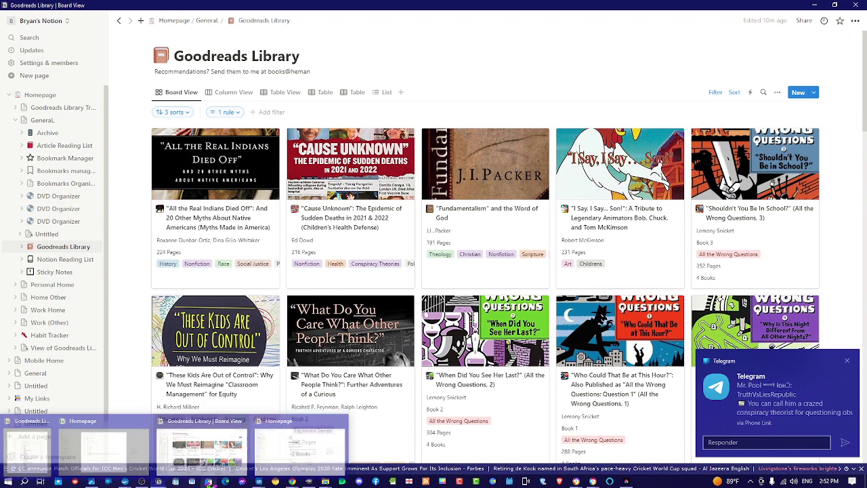
# In the Homepage window, open Big Brother: The Orwellian Nightmare Come True from the Buy Next row and review its Status and tracker link
pyautogui.moveTo(158, 481)
pyautogui.click(298, 423)
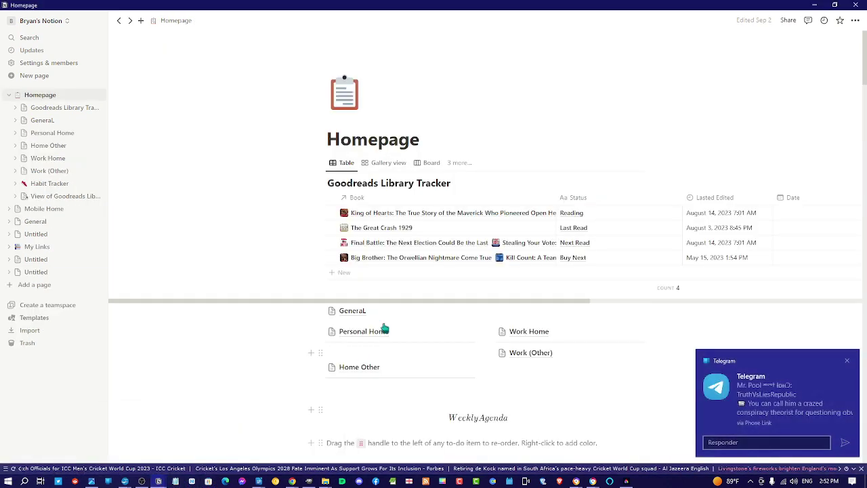
pyautogui.click(367, 260)
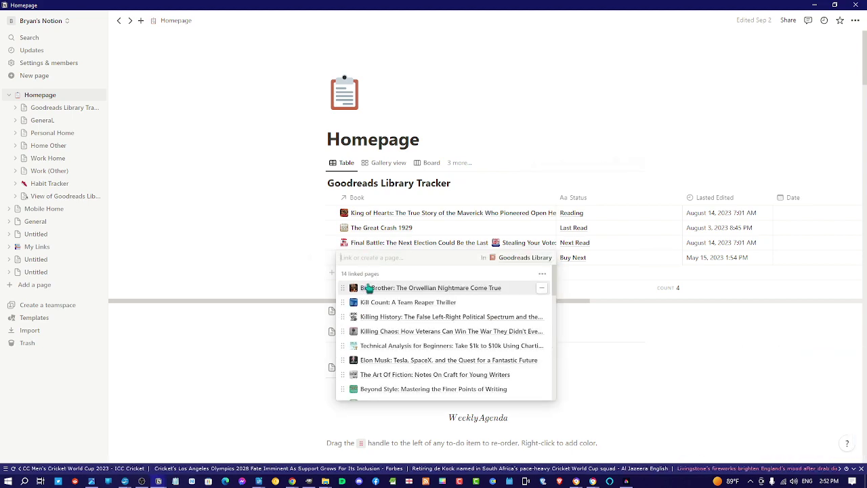
pyautogui.click(367, 288)
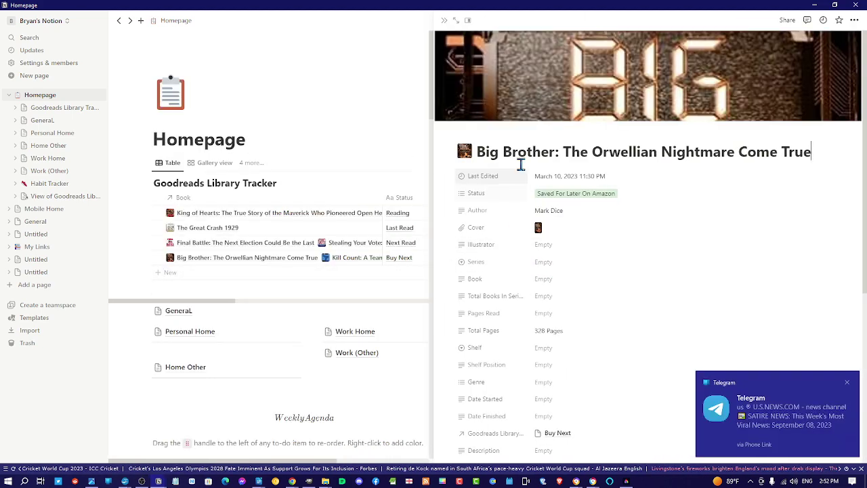
pyautogui.scroll(-3, 517, 263)
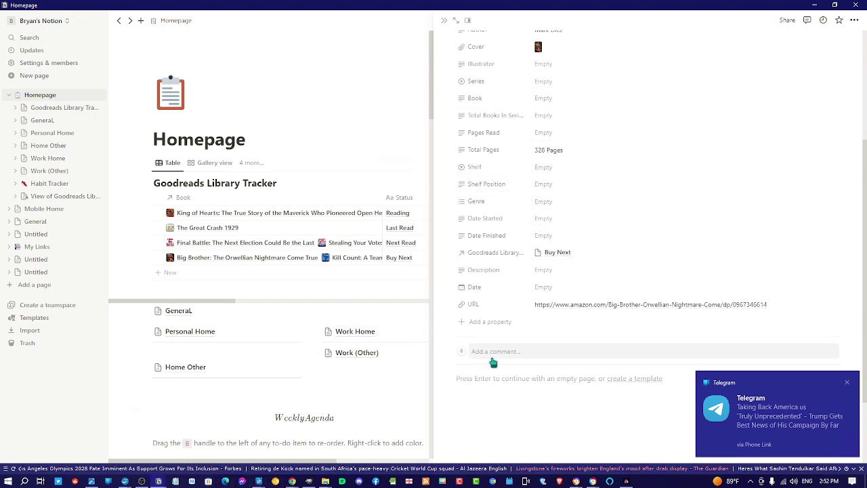
pyautogui.scroll(3, 532, 166)
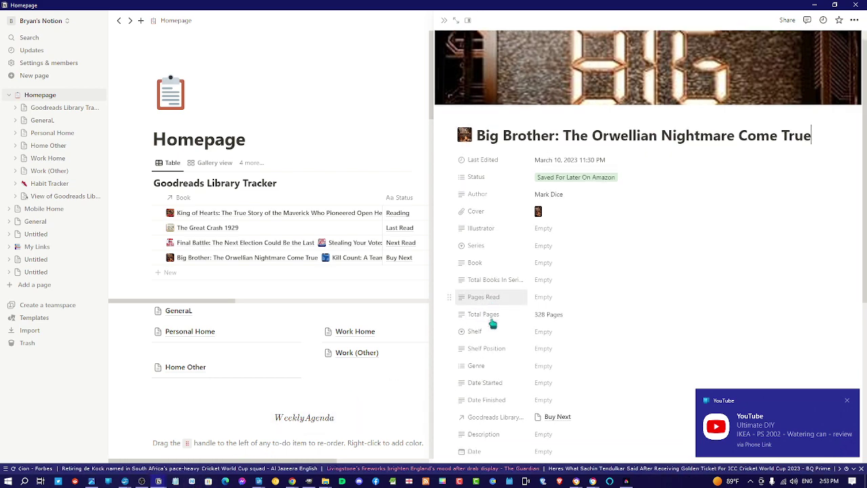
pyautogui.scroll(-2, 480, 330)
pyautogui.scroll(2, 482, 265)
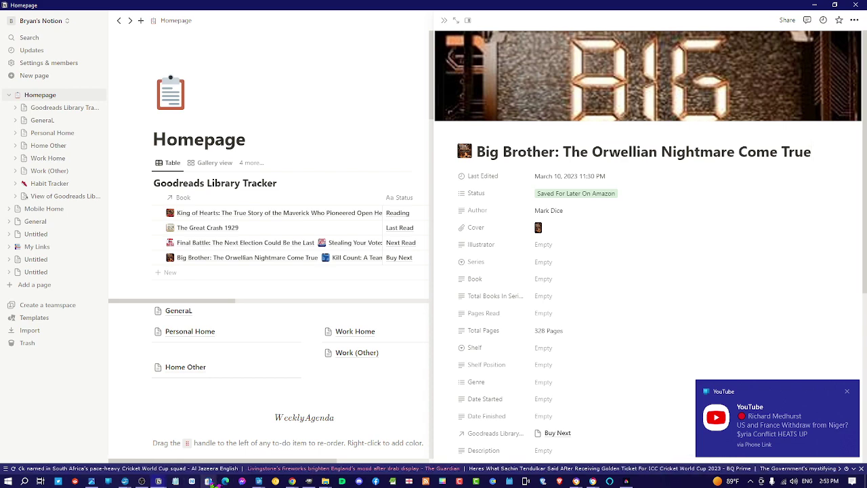
# Switch to the Goodreads Library window and search the board for "big brother"
pyautogui.moveTo(159, 481)
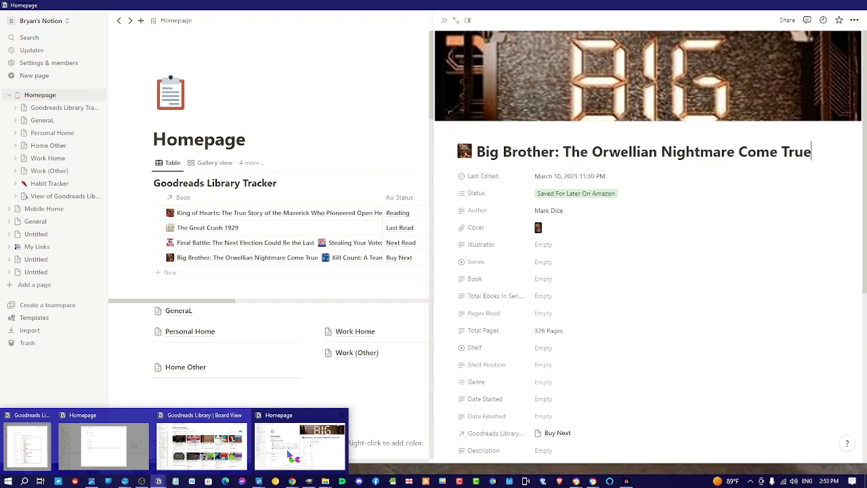
pyautogui.click(227, 455)
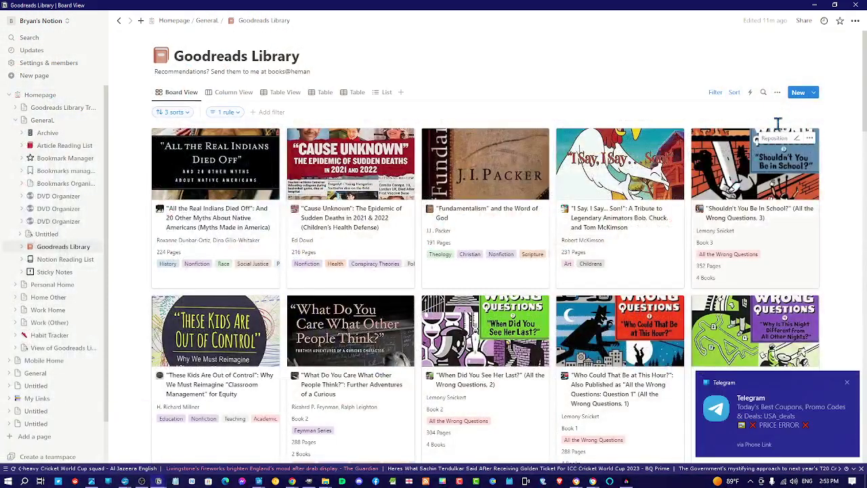
pyautogui.write('big t')
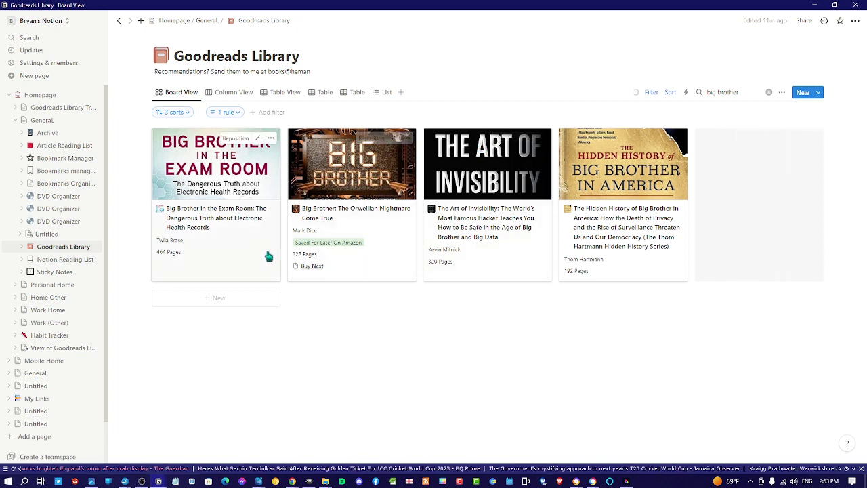
# Open the Big Brother: The Orwellian Nightmare Come True card and review its Status and Goodreads Library Tracker link
pyautogui.click(335, 187)
pyautogui.scroll(-3, 406, 294)
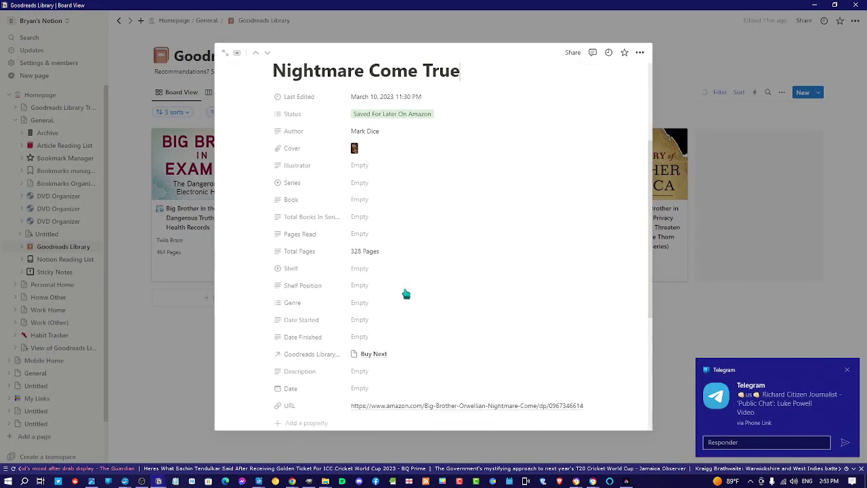
pyautogui.scroll(-1, 406, 294)
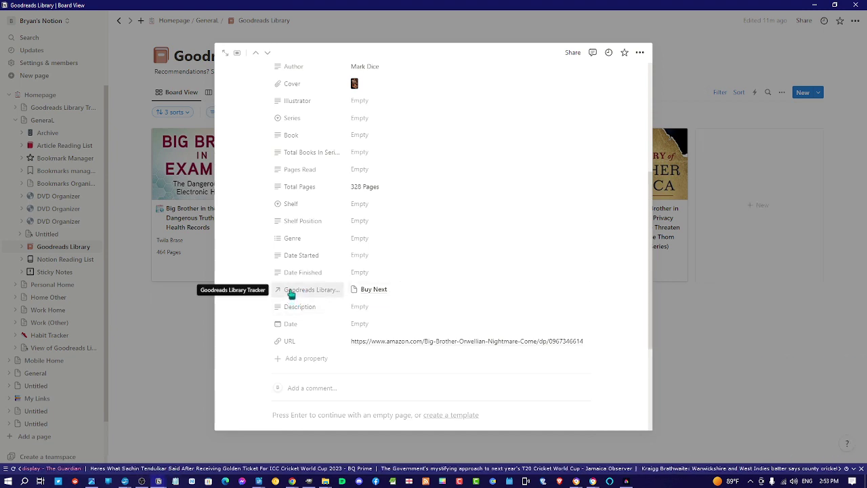
# In the Homepage window, open the Buy Next tracker page from the Big Brother book, review its linked books, and close the side peek
pyautogui.moveTo(159, 481)
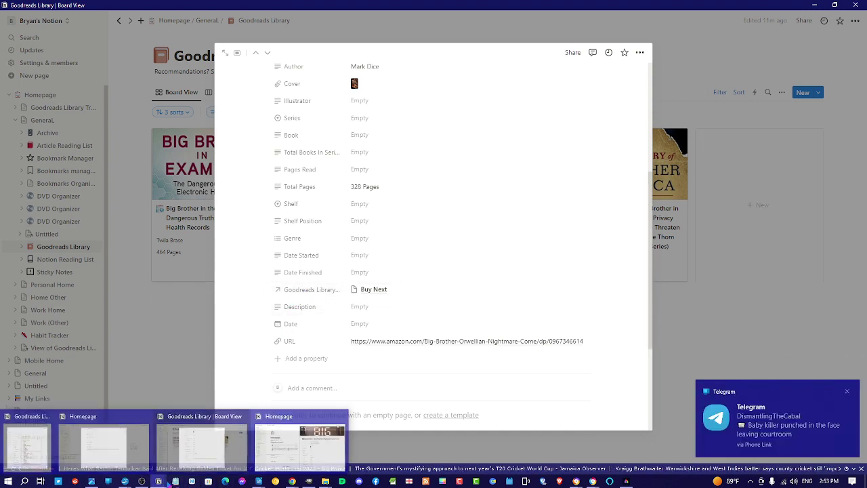
pyautogui.click(302, 437)
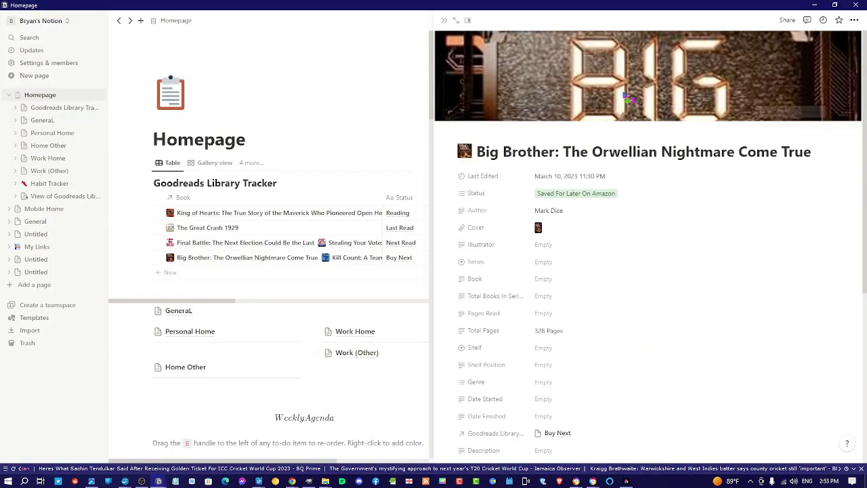
pyautogui.scroll(-3, 562, 258)
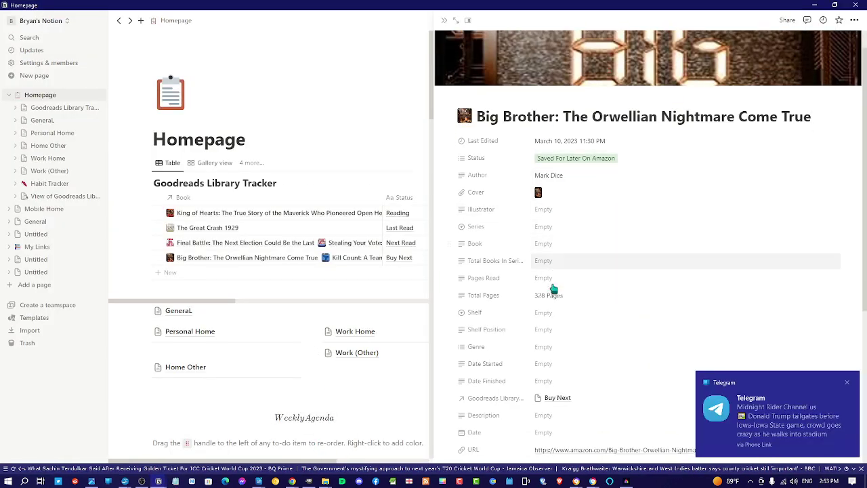
pyautogui.click(554, 346)
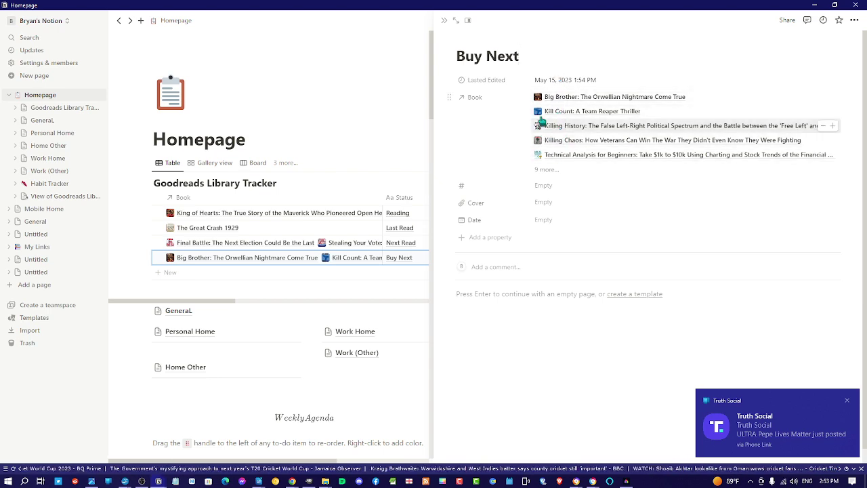
pyautogui.click(444, 22)
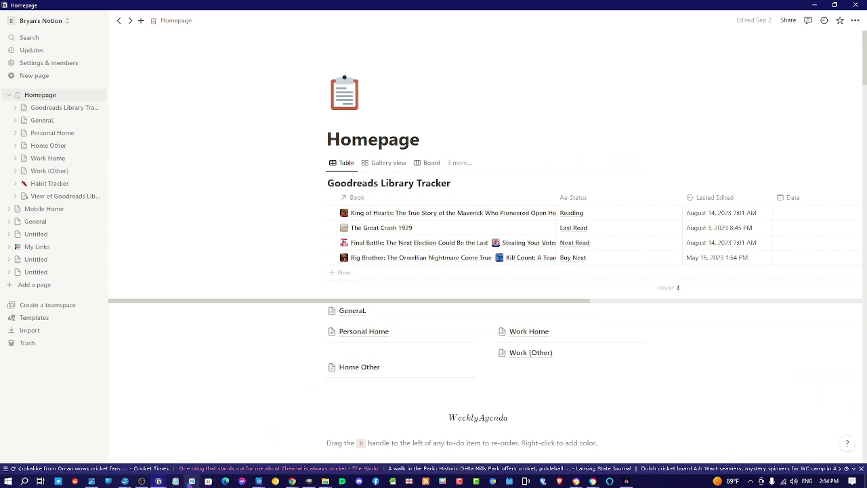
# Switch to the Goodreads Library window, close the open book card, and clear the board's search
pyautogui.moveTo(158, 481)
pyautogui.click(202, 443)
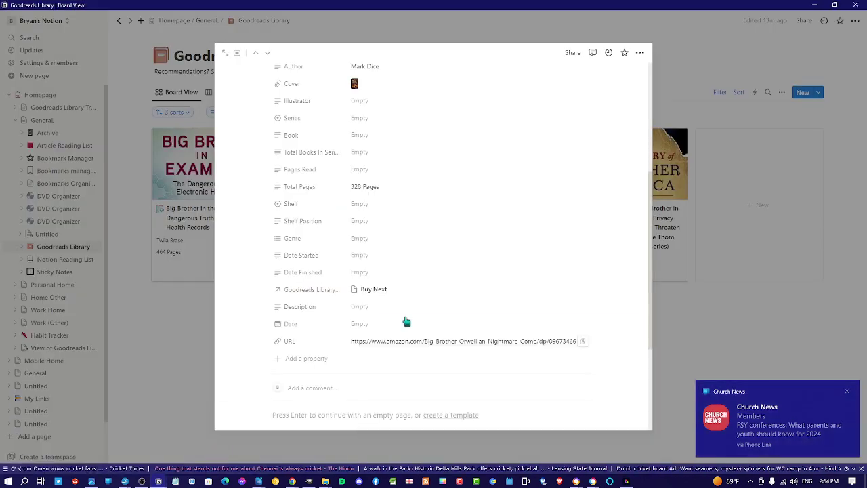
pyautogui.click(753, 110)
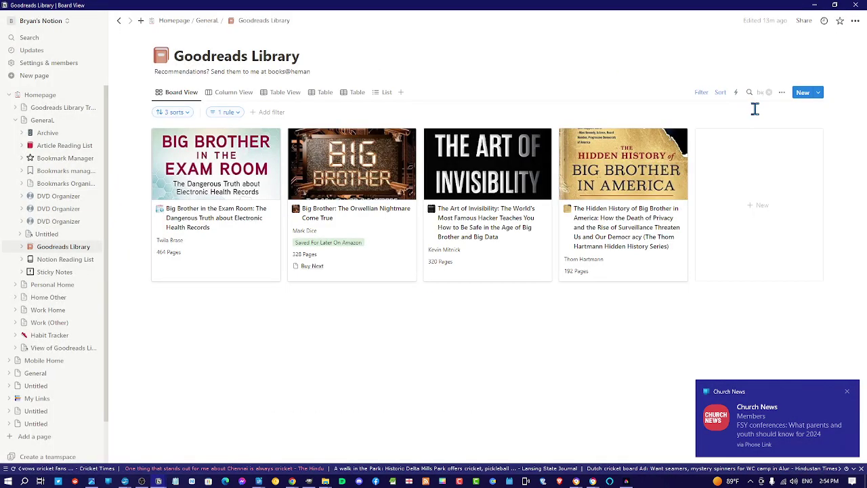
pyautogui.click(766, 96)
pyautogui.click(769, 95)
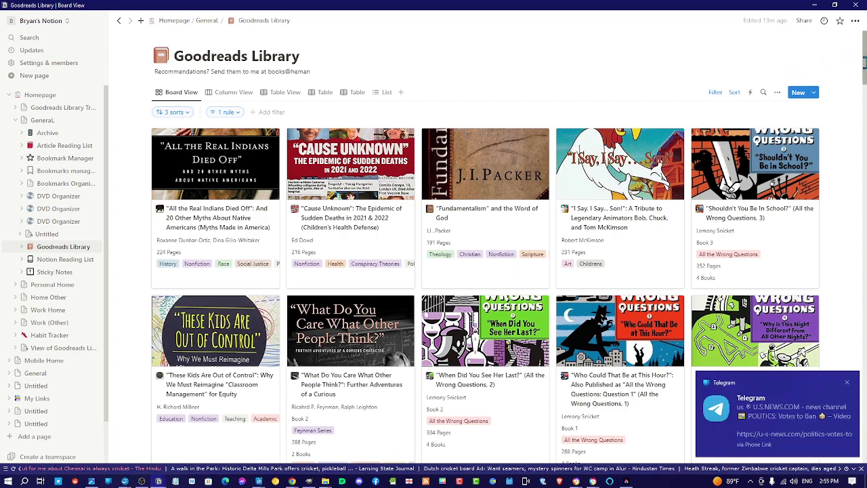
# Look through the full Goodreads Library board and minimize its window
pyautogui.moveTo(864, 62); pyautogui.dragTo(851, 449)
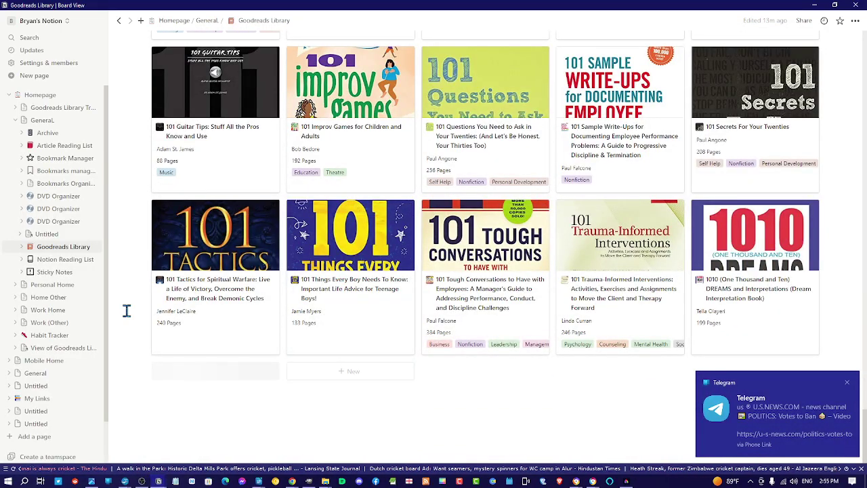
pyautogui.scroll(4, 127, 310)
pyautogui.scroll(-3, 127, 310)
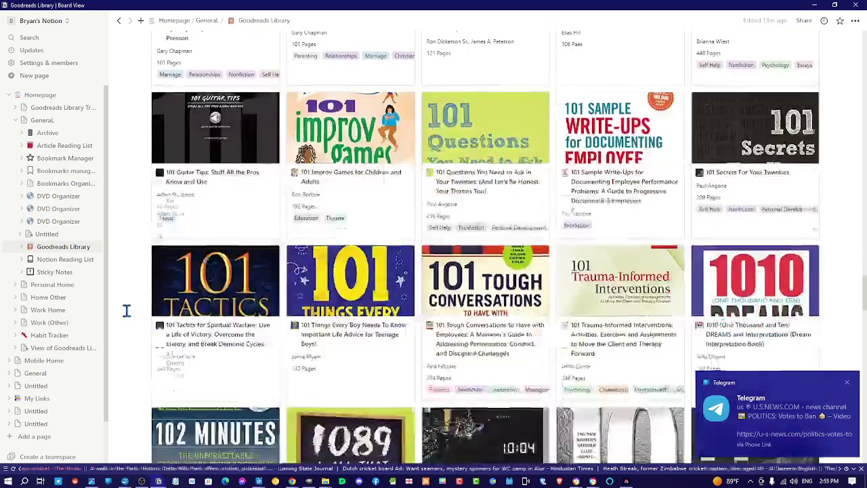
pyautogui.click(816, 5)
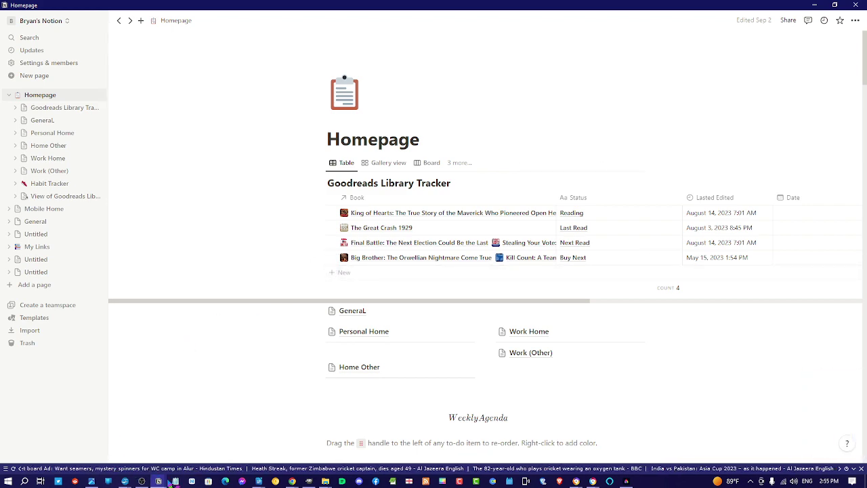
# In the other Homepage window's blank new page, insert a link to the existing Goodreads Library page and delete that link block
pyautogui.moveTo(163, 482)
pyautogui.click(103, 446)
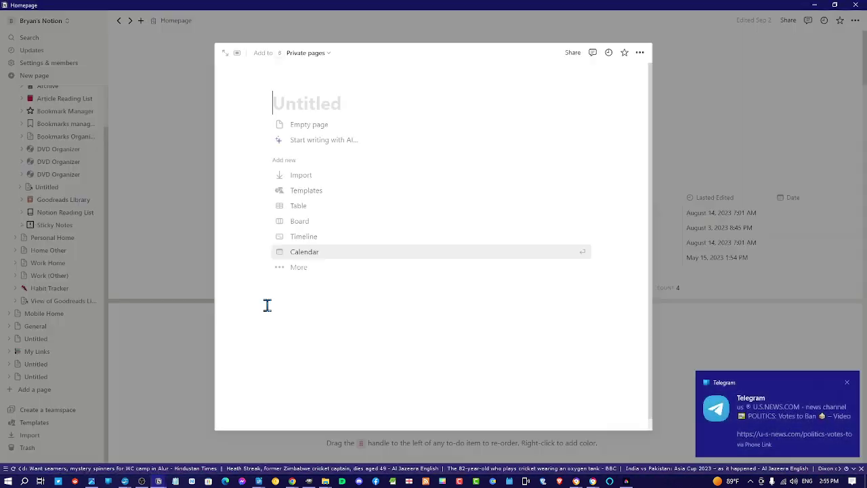
pyautogui.click(321, 125)
pyautogui.write('/')
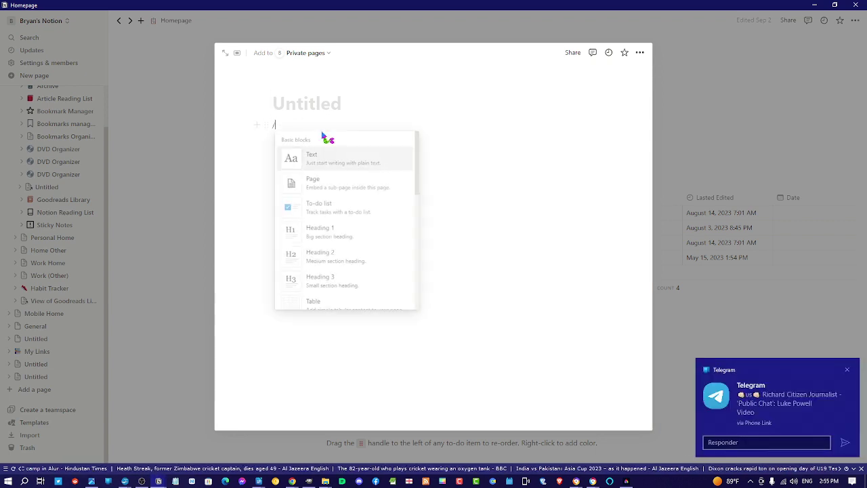
pyautogui.write('lin')
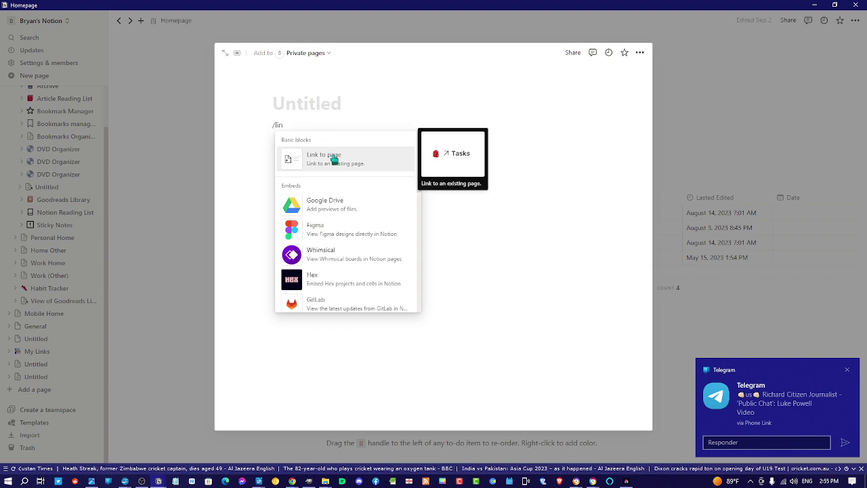
pyautogui.click(334, 160)
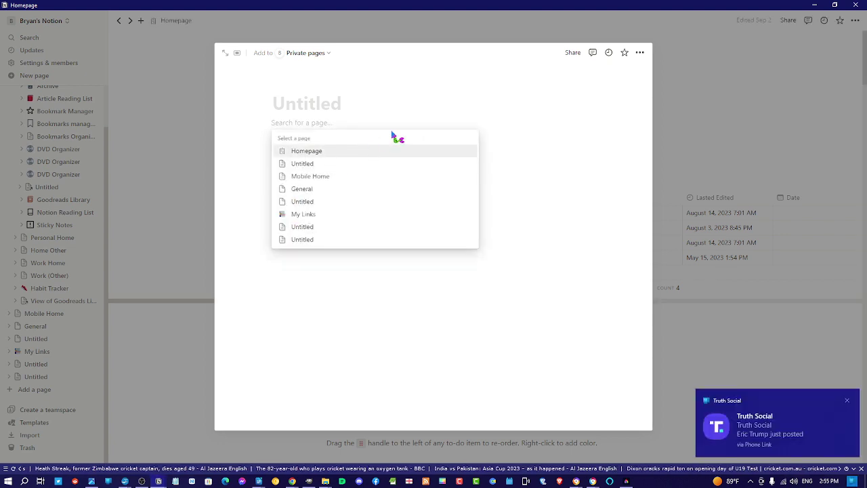
pyautogui.write('goodreads')
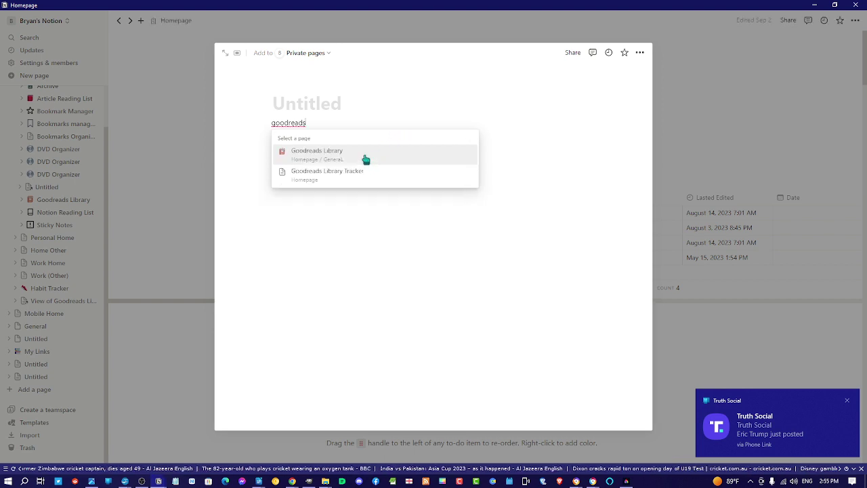
pyautogui.click(366, 159)
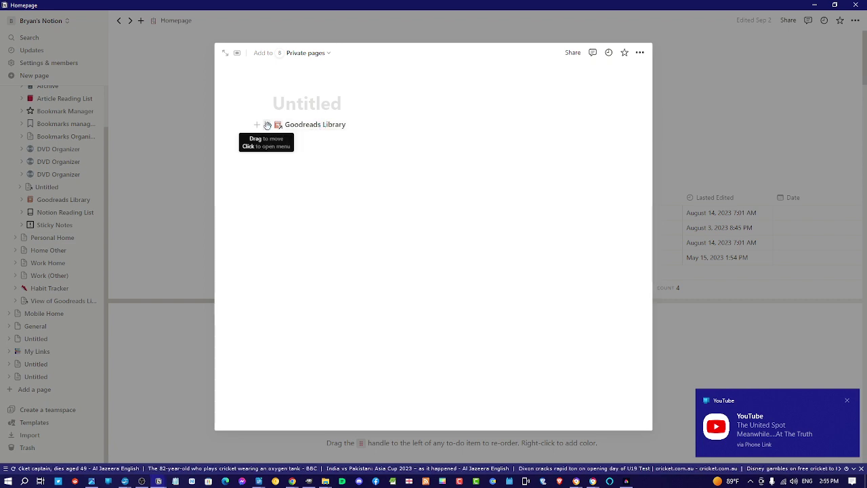
pyautogui.click(269, 128)
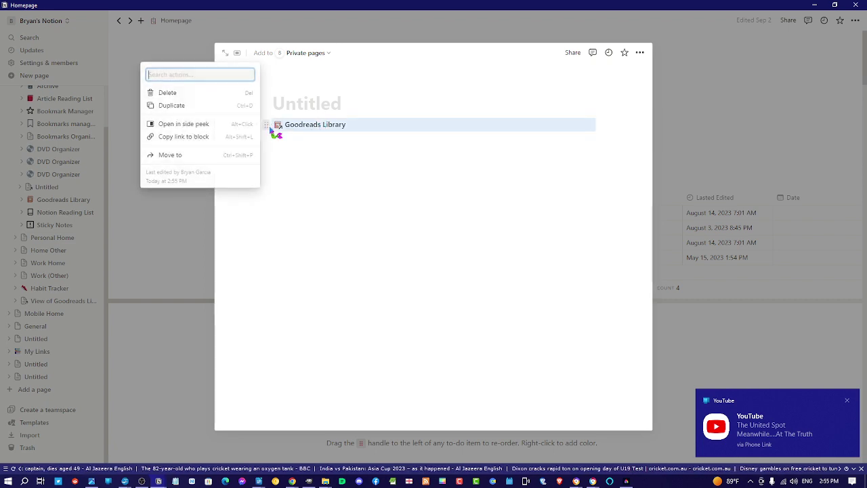
pyautogui.click(186, 97)
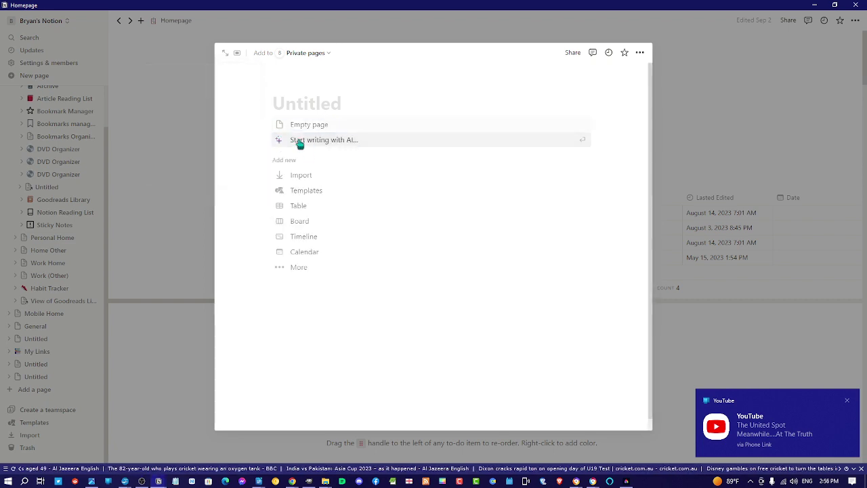
# Check the template gallery from the empty new page, close the gallery, and dismiss the page
pyautogui.click(327, 193)
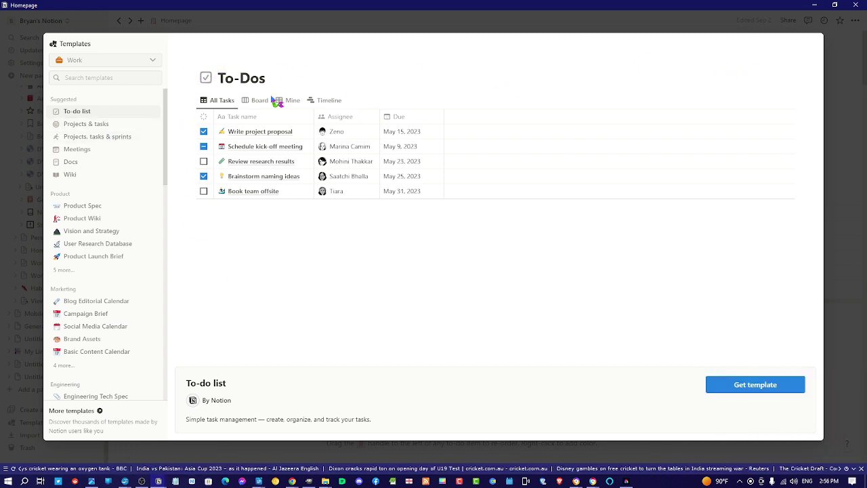
pyautogui.click(845, 244)
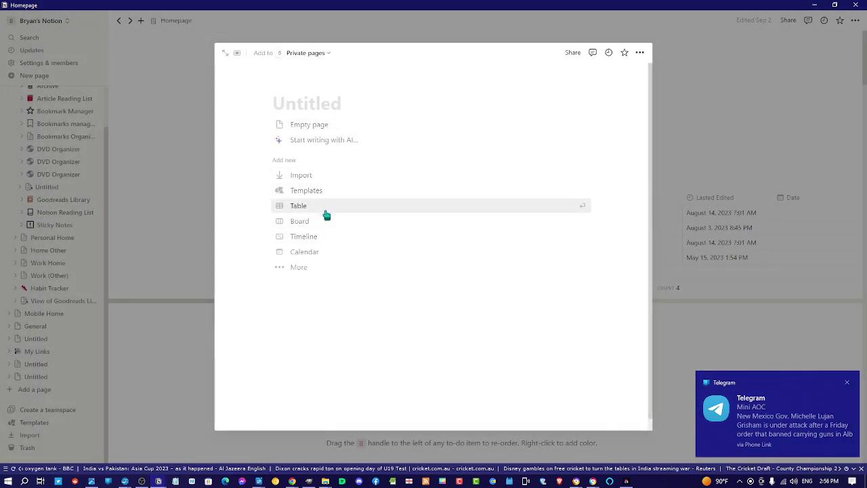
pyautogui.moveTo(326, 225); pyautogui.dragTo(240, 262)
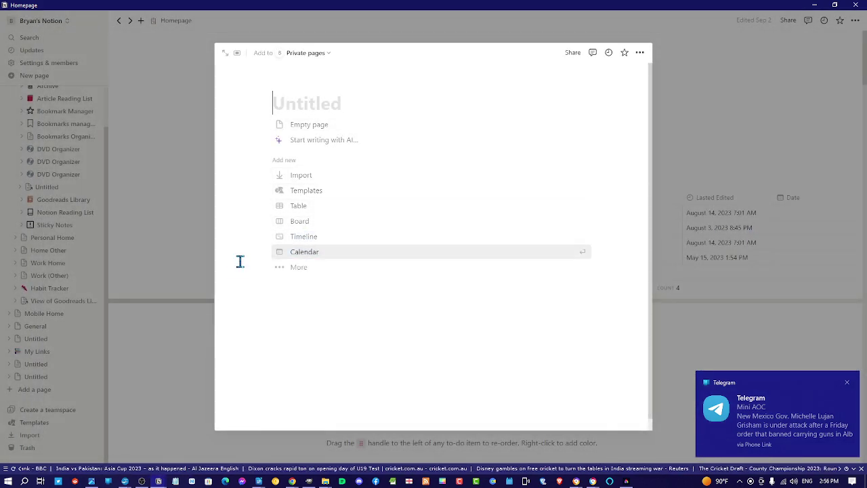
pyautogui.click(240, 262)
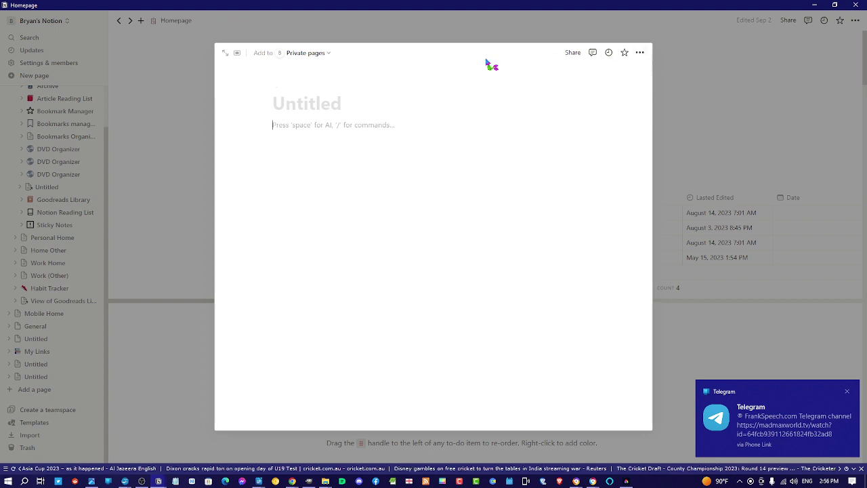
pyautogui.click(711, 64)
pyautogui.scroll(1, 47, 81)
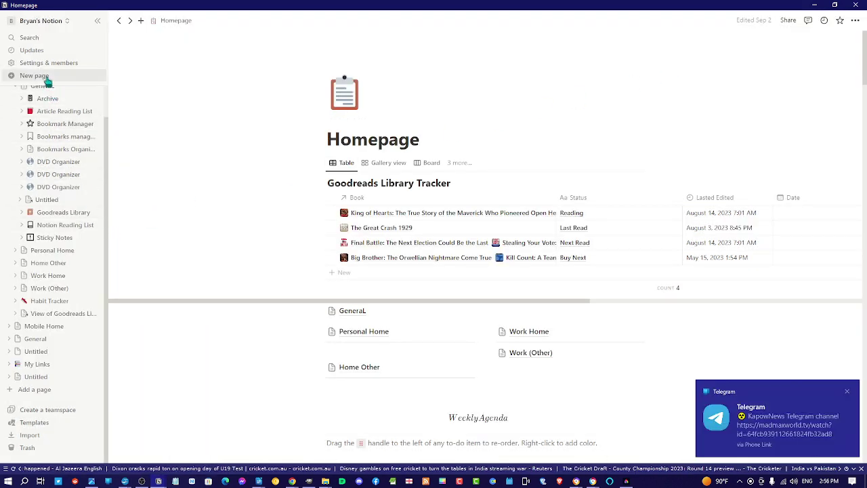
# Start another new page, expand its list of content types to view the extra options, and dismiss the empty page
pyautogui.click(46, 77)
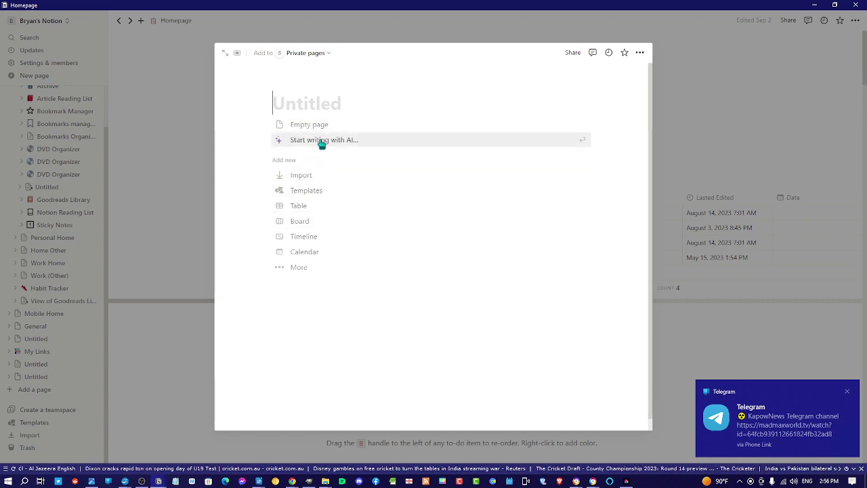
pyautogui.click(315, 272)
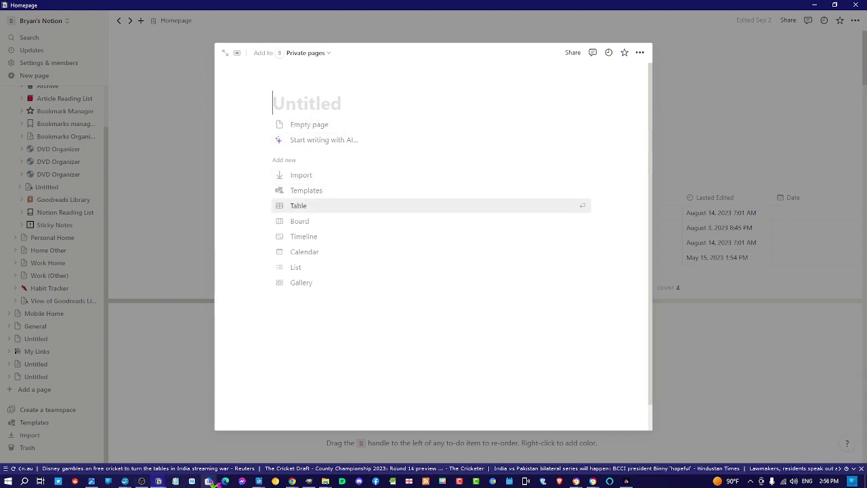
pyautogui.moveTo(158, 481)
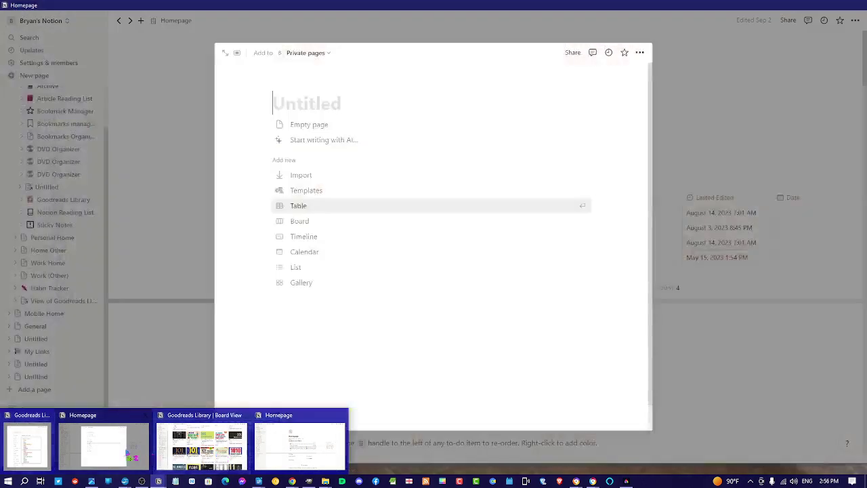
pyautogui.click(129, 454)
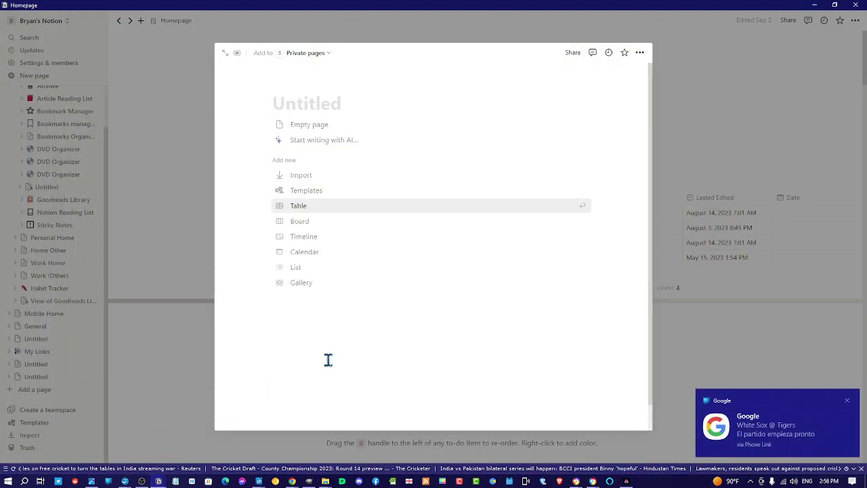
pyautogui.click(832, 128)
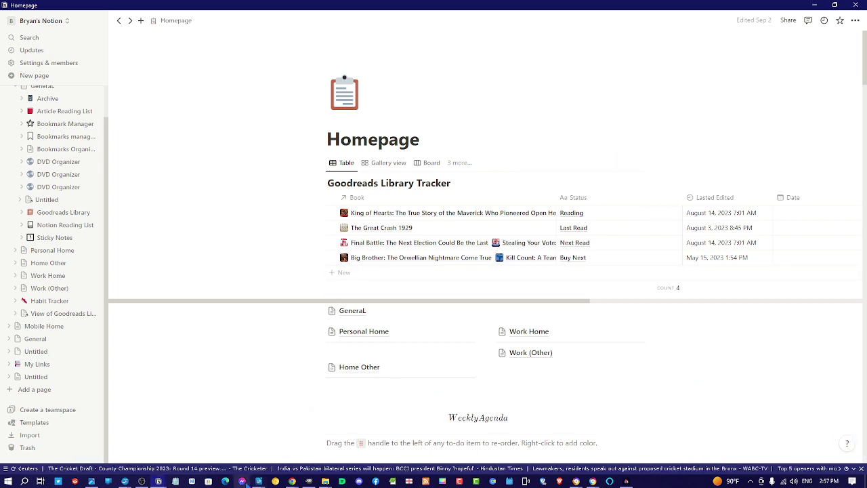
# Switch to the Goodreads Library window, browse the board's book cards back up to the start, and minimize the window to return to Homepage
pyautogui.moveTo(259, 482)
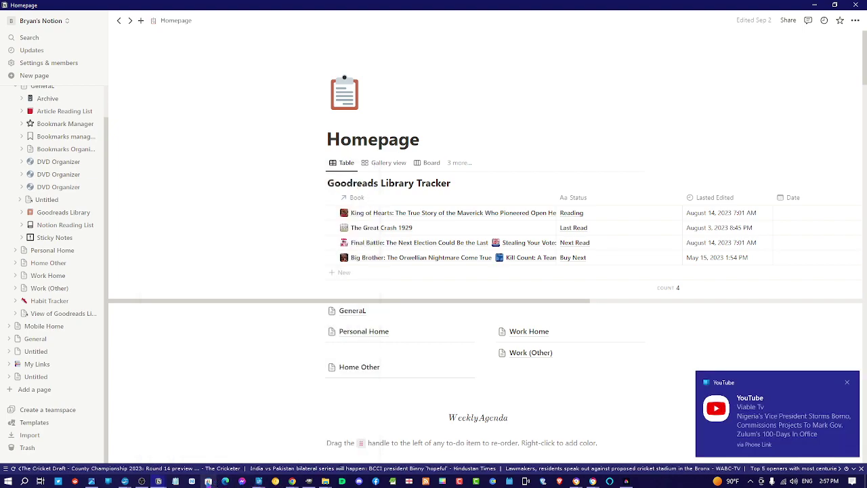
pyautogui.moveTo(182, 483)
pyautogui.click(200, 423)
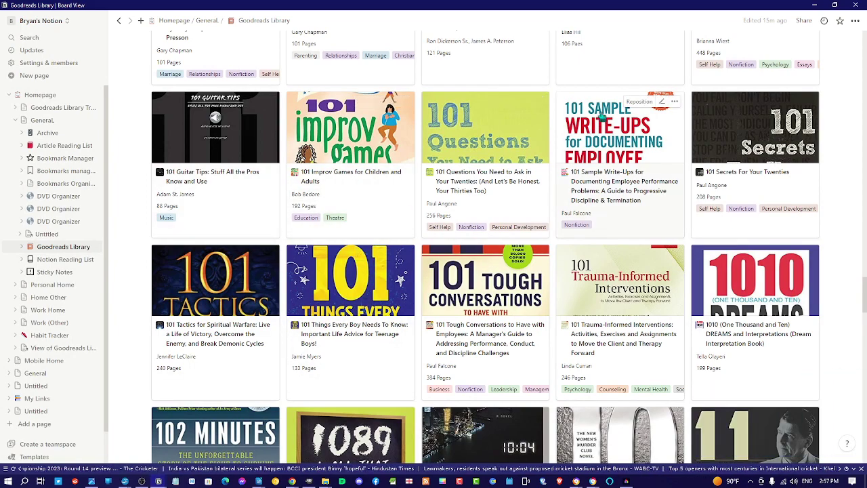
pyautogui.scroll(-1, 600, 129)
pyautogui.scroll(-5, 599, 130)
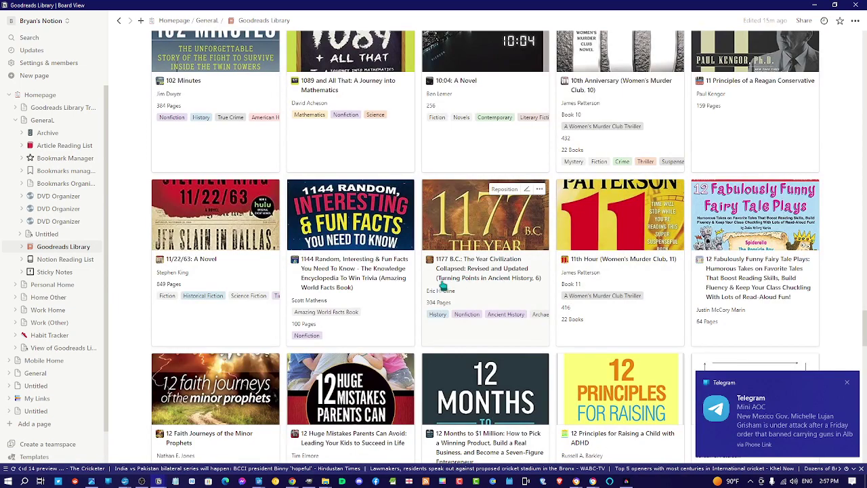
pyautogui.scroll(5, 442, 285)
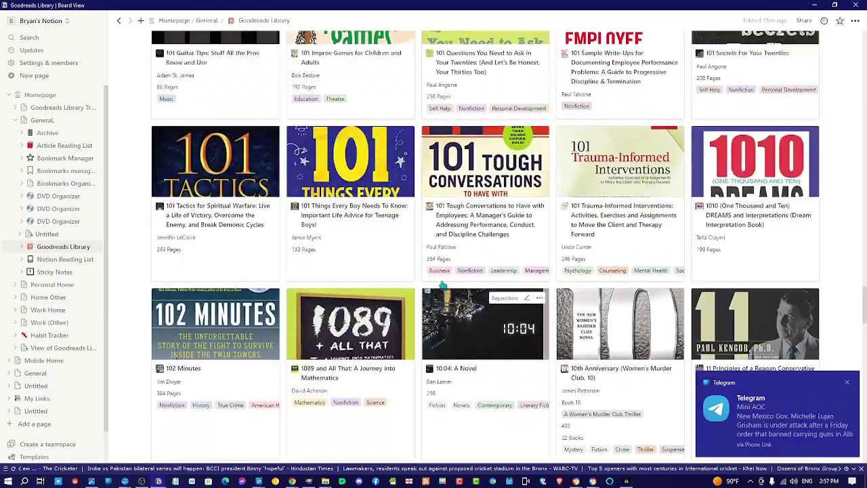
pyautogui.scroll(3, 442, 285)
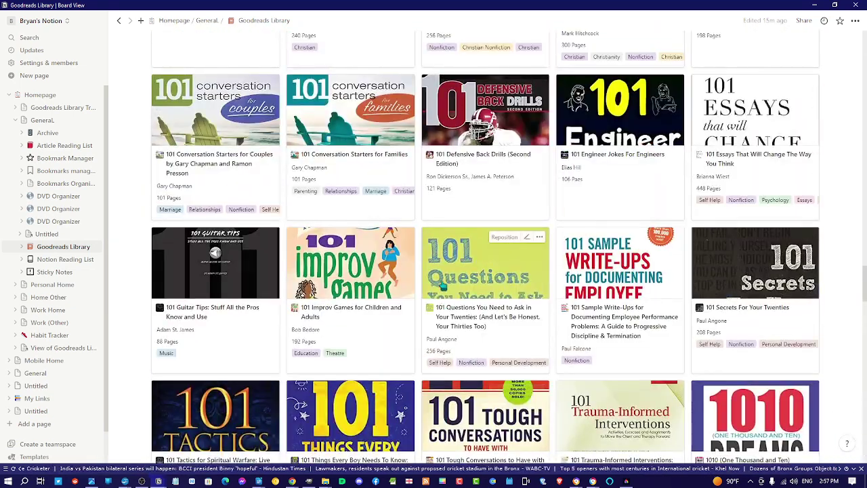
pyautogui.scroll(1, 442, 285)
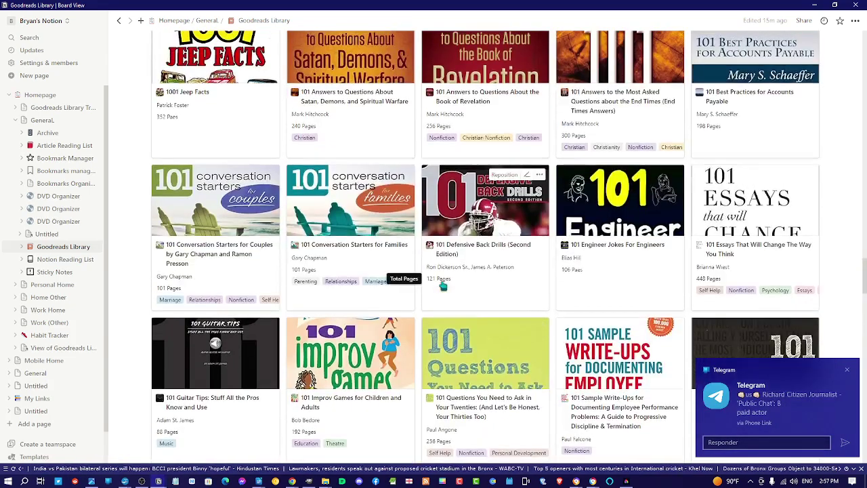
pyautogui.scroll(6, 442, 286)
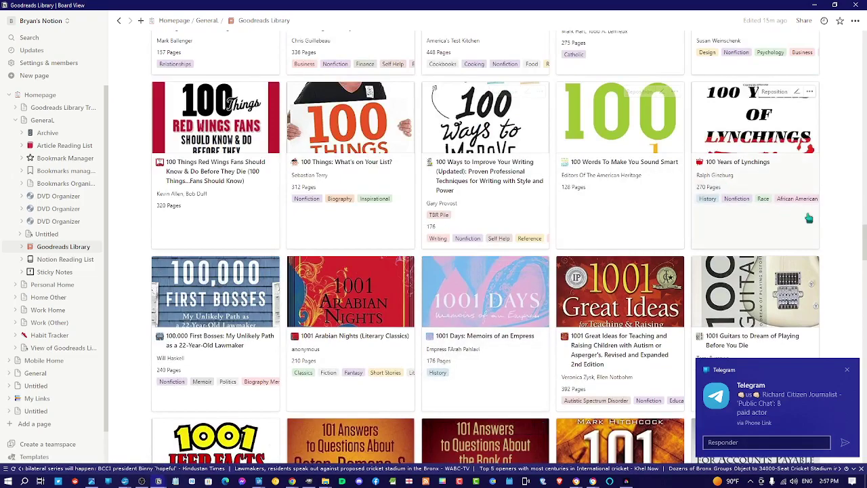
pyautogui.scroll(10, 592, 212)
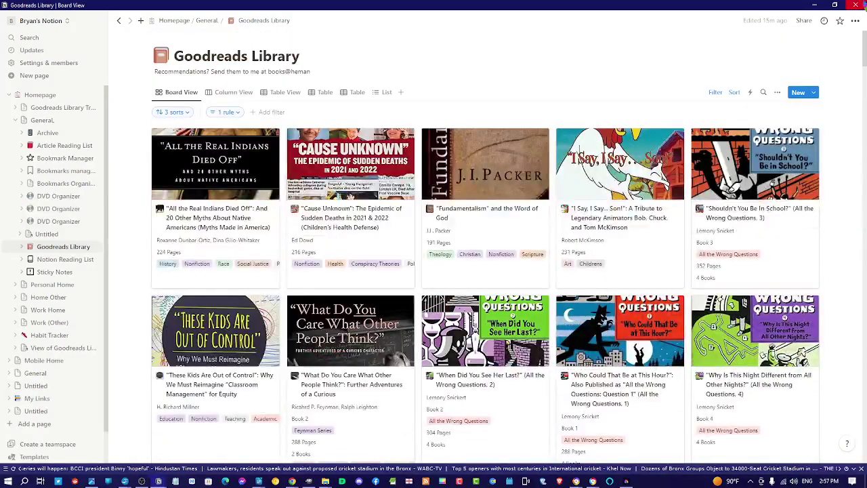
pyautogui.click(815, 5)
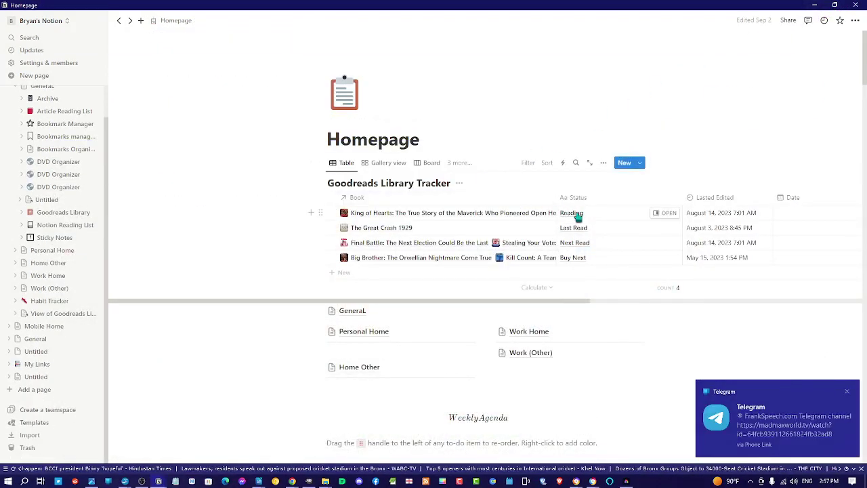